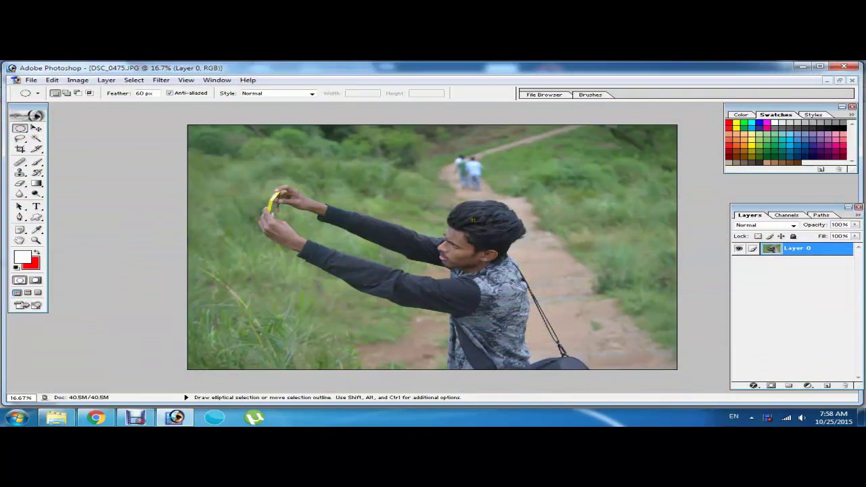
Duplicate the selfie's Layer 0 so a Layer 0 copy sits above it
{"action": "right_click", "coordinate": [828, 251]}
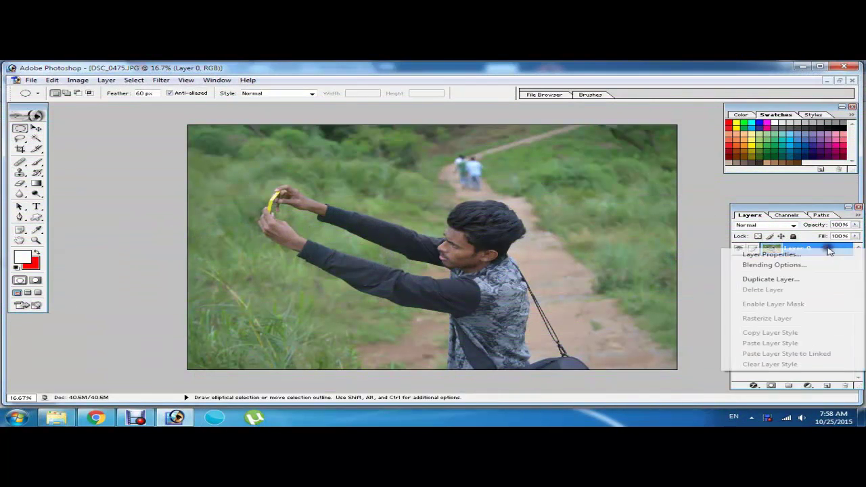
{"action": "left_click", "coordinate": [792, 284]}
{"action": "left_click", "coordinate": [538, 215]}
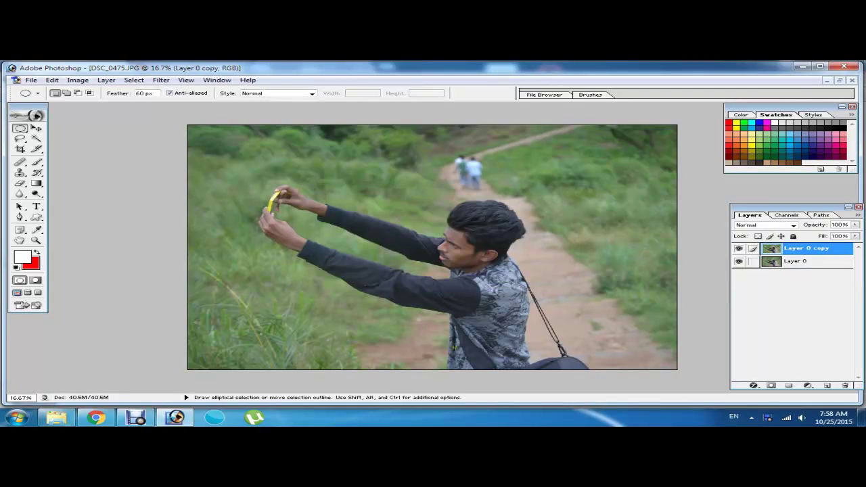
Add a Levels adjustment layer and drag its white input slider left to brighten highlights
{"action": "left_click", "coordinate": [808, 387]}
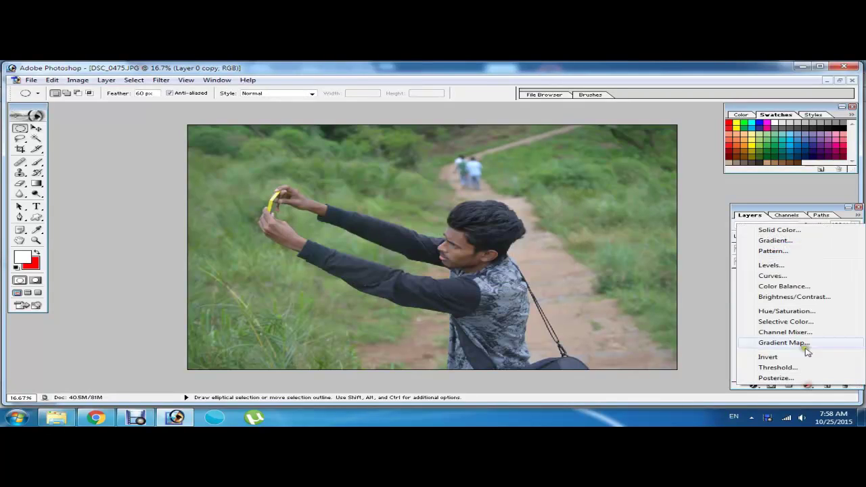
{"action": "left_click", "coordinate": [665, 274]}
{"action": "key", "text": "ctrl+plus"}
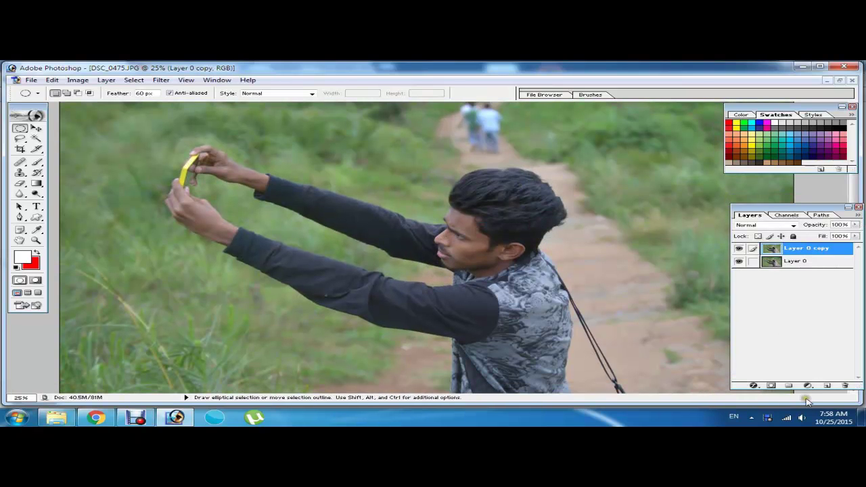
{"action": "left_click", "coordinate": [807, 385]}
{"action": "left_click", "coordinate": [794, 264]}
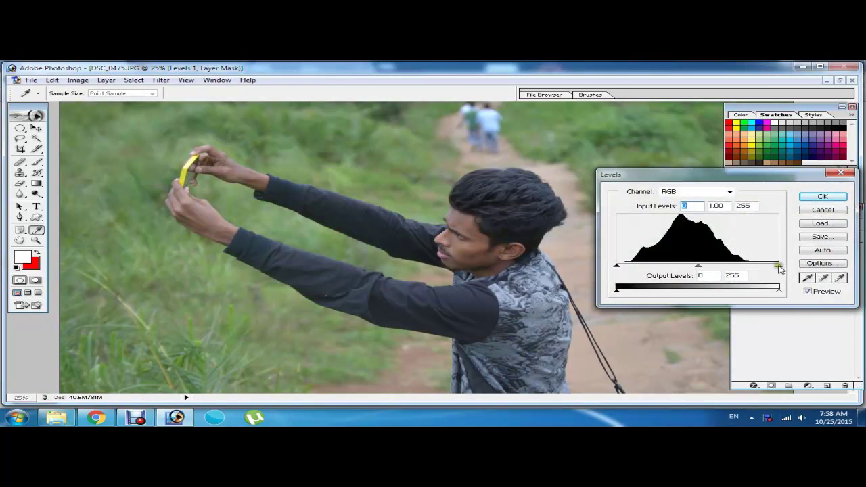
{"action": "left_click_drag", "start_coordinate": [779, 266], "coordinate": [752, 268]}
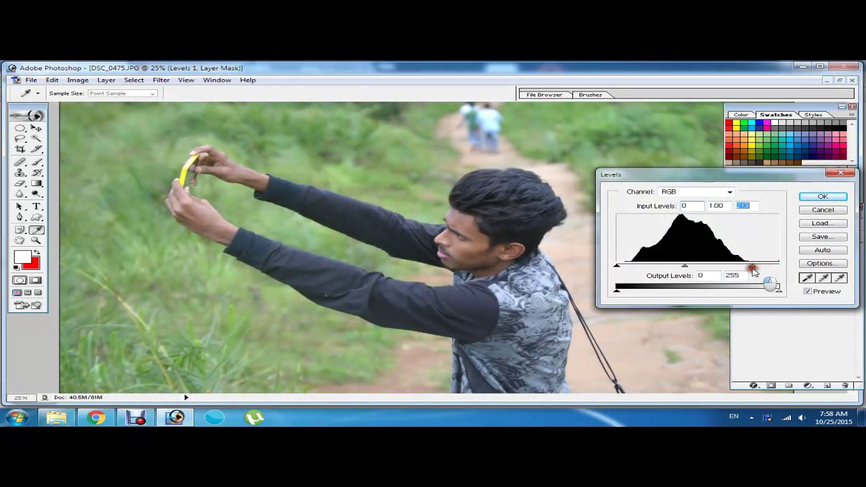
Brighten the photo further with the white input slider and apply the Levels adjustment
{"action": "left_click", "coordinate": [464, 255]}
{"action": "key", "text": "ctrl+minus"}
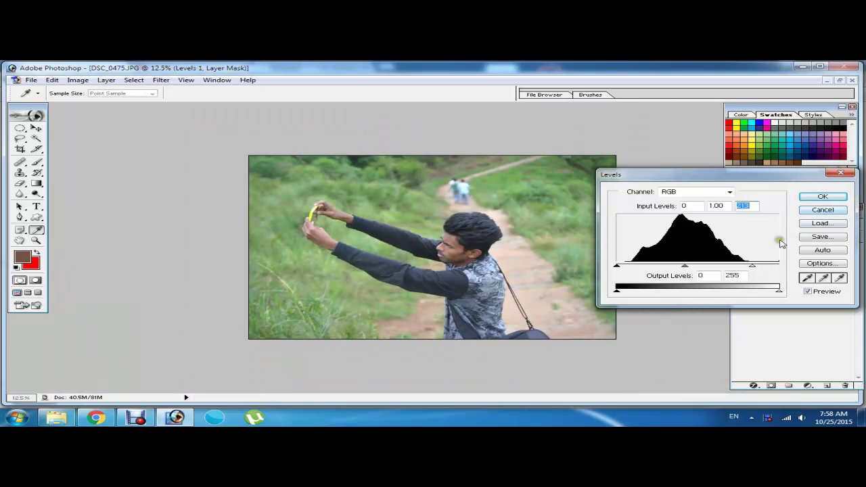
{"action": "left_click_drag", "start_coordinate": [753, 270], "coordinate": [718, 271]}
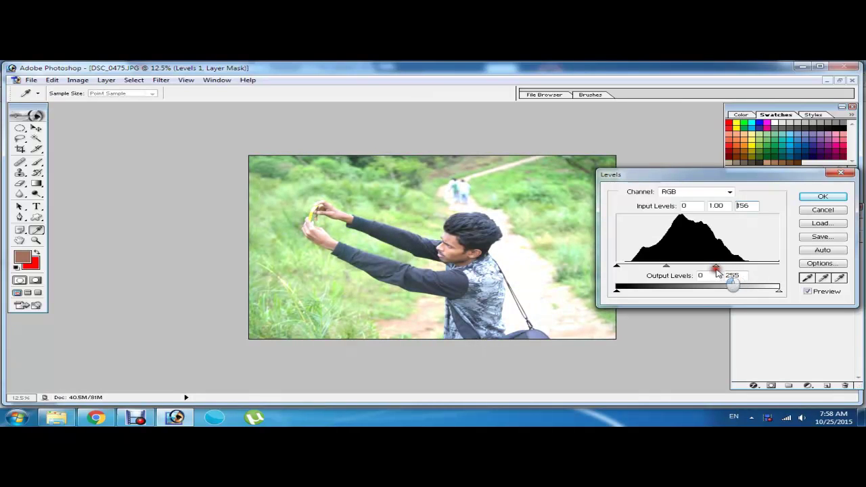
{"action": "left_click", "coordinate": [822, 197]}
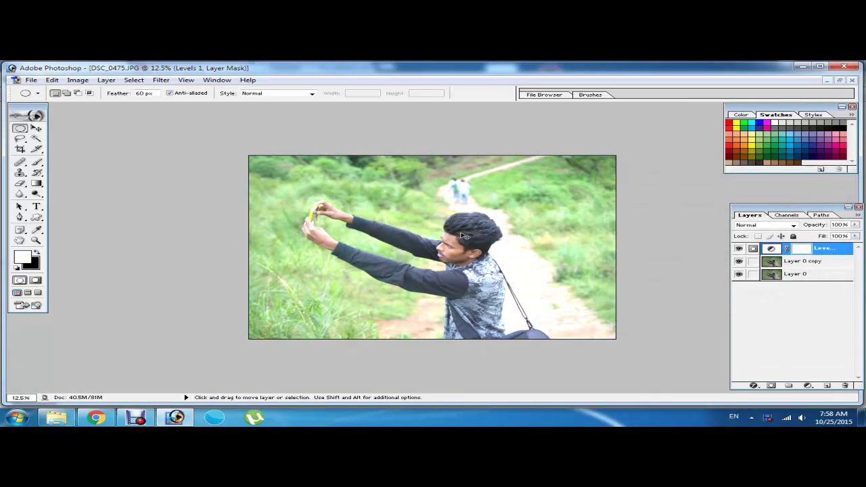
{"action": "key", "text": "ctrl+plus"}
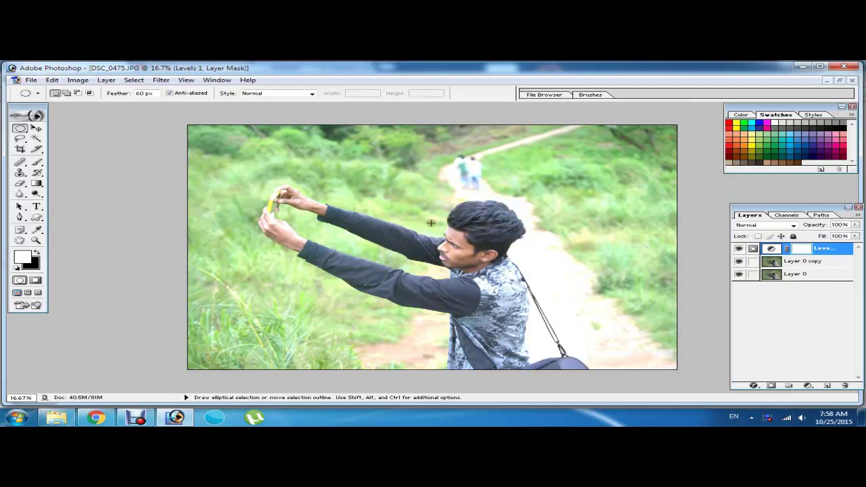
{"action": "key", "text": "ctrl+plus"}
{"action": "key", "text": "ctrl+minus"}
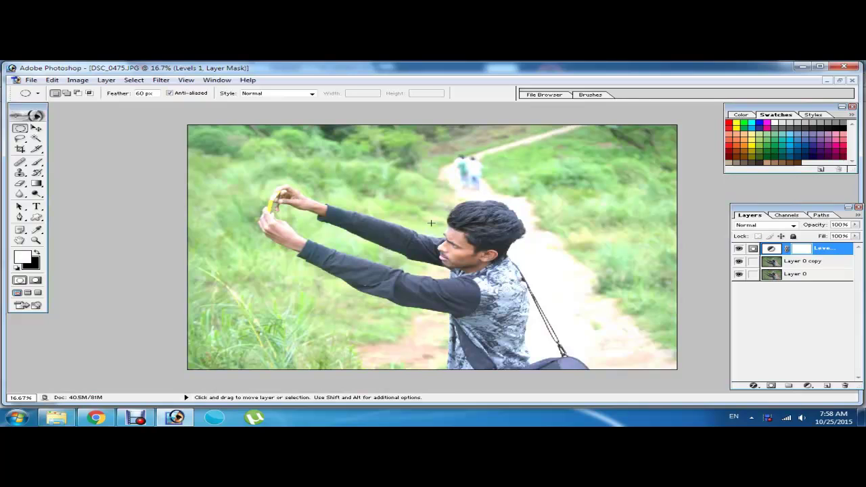
{"action": "left_click", "coordinate": [809, 384]}
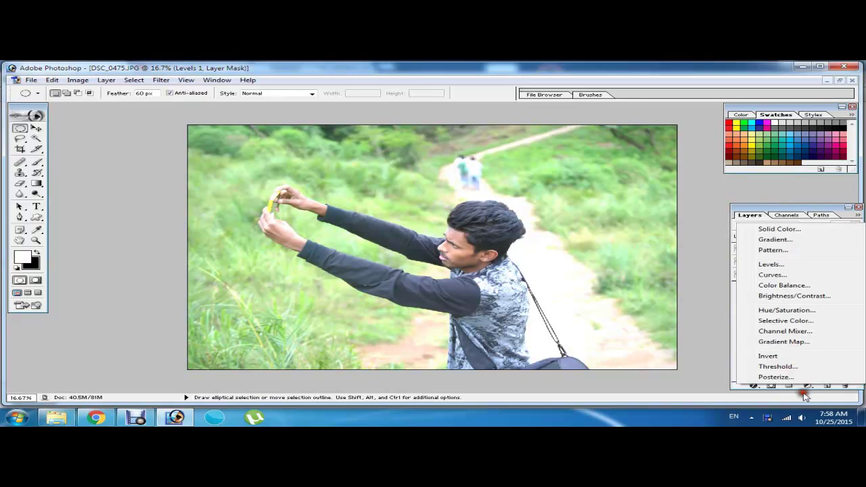
Add a Curves adjustment layer and gently lift the RGB curve with shadow and highlight points
{"action": "left_click", "coordinate": [803, 277]}
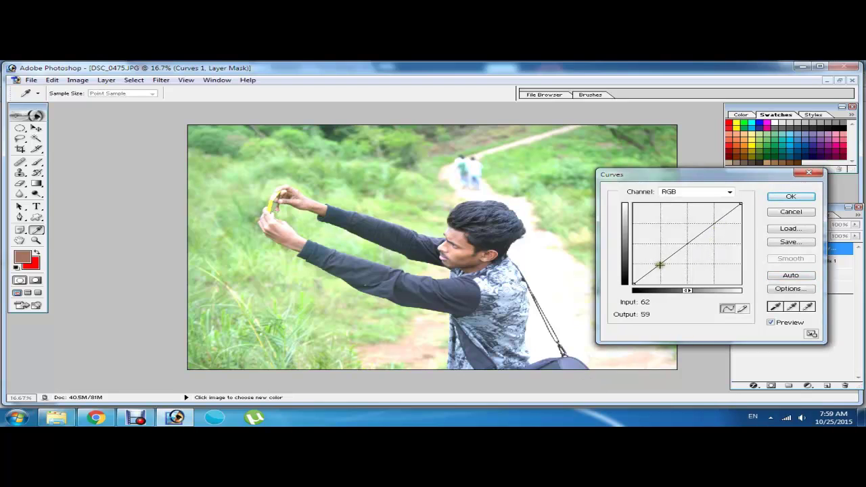
{"action": "left_click_drag", "start_coordinate": [660, 263], "coordinate": [658, 264]}
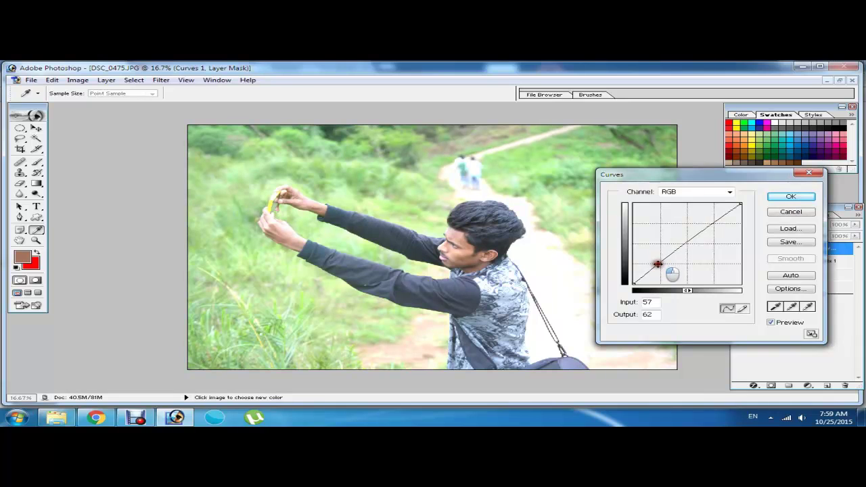
{"action": "left_click", "coordinate": [712, 223]}
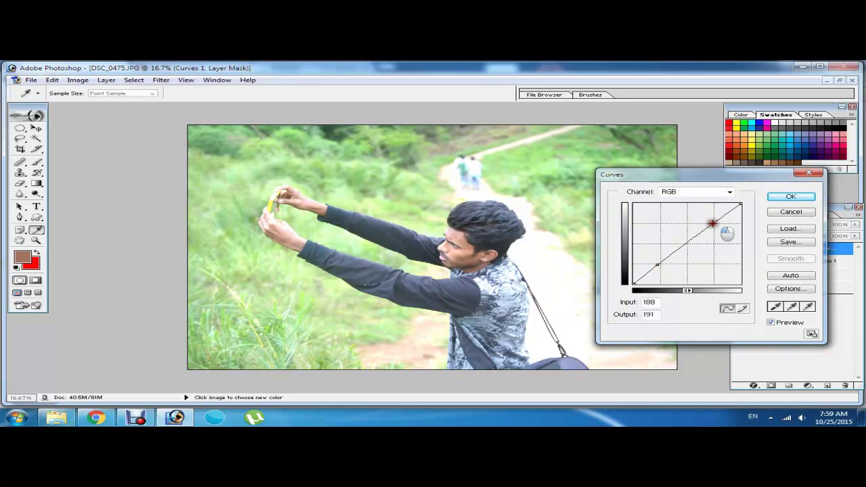
{"action": "left_click", "coordinate": [789, 196]}
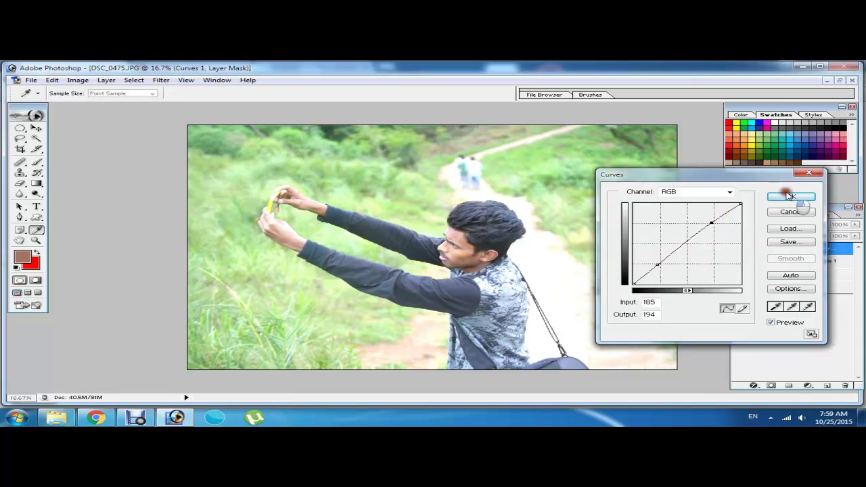
Bend the Green channel curve to boost green and apply the Curves adjustment
{"action": "left_click", "coordinate": [729, 192]}
{"action": "left_click", "coordinate": [704, 217]}
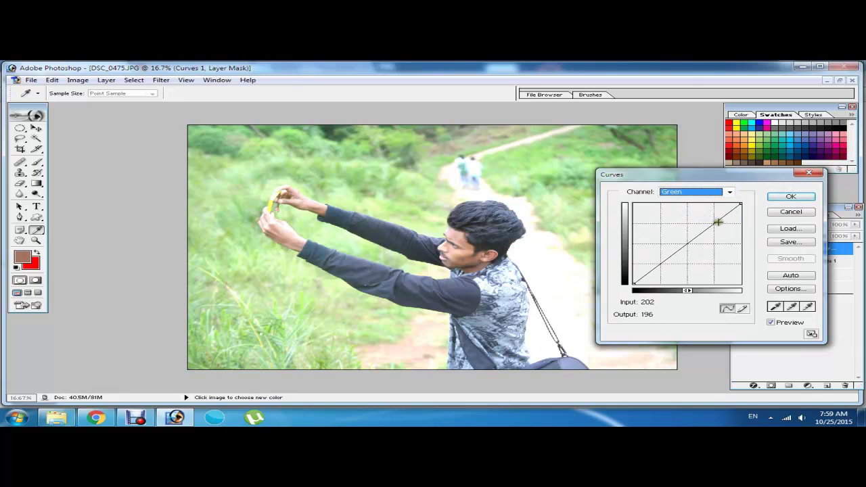
{"action": "left_click_drag", "start_coordinate": [713, 223], "coordinate": [714, 225]}
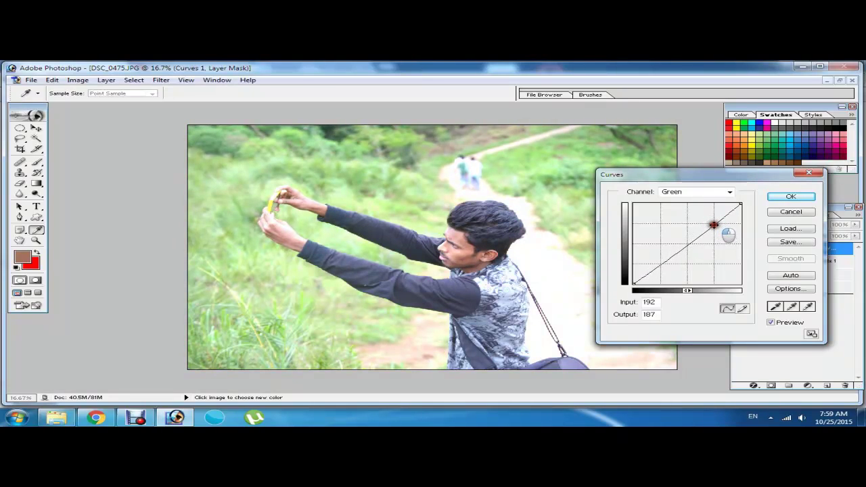
{"action": "left_click", "coordinate": [790, 196]}
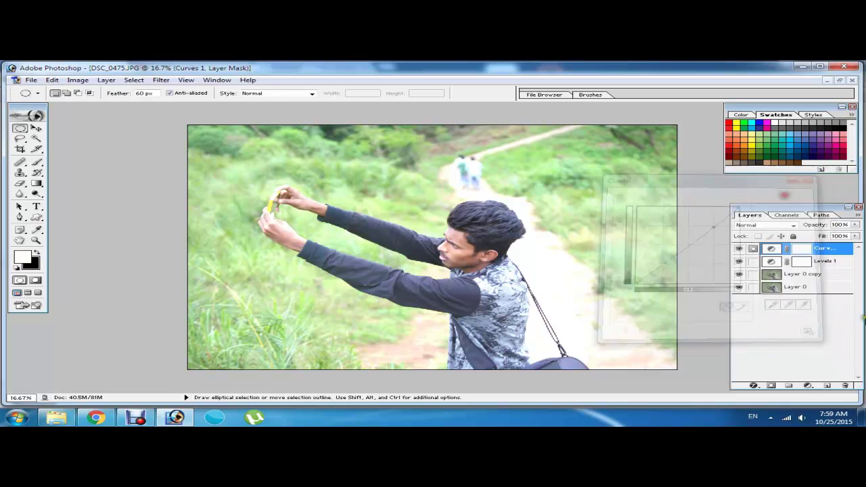
{"action": "left_click", "coordinate": [807, 385]}
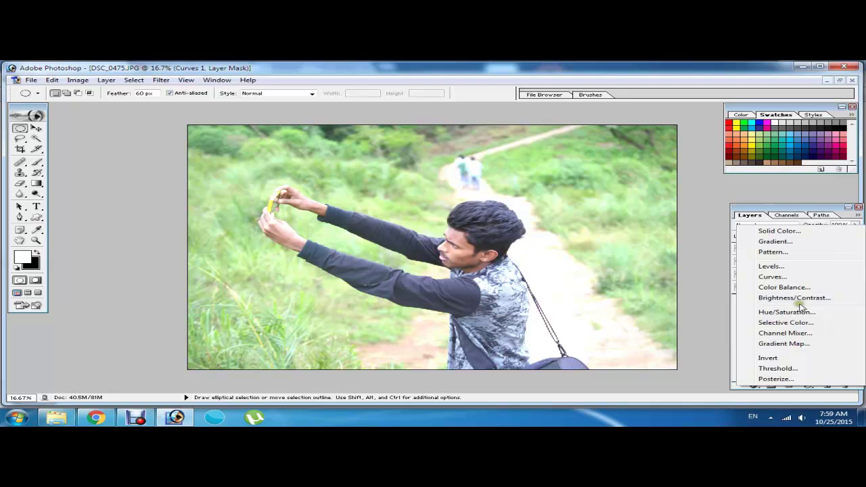
Add a Brightness/Contrast layer with a slight brightness nudge, leaving contrast at 0
{"action": "left_click", "coordinate": [810, 301]}
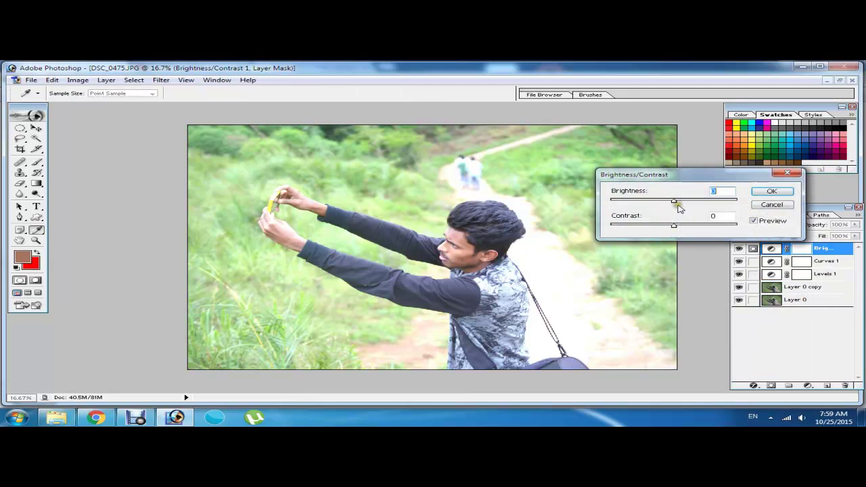
{"action": "left_click_drag", "start_coordinate": [678, 205], "coordinate": [665, 204]}
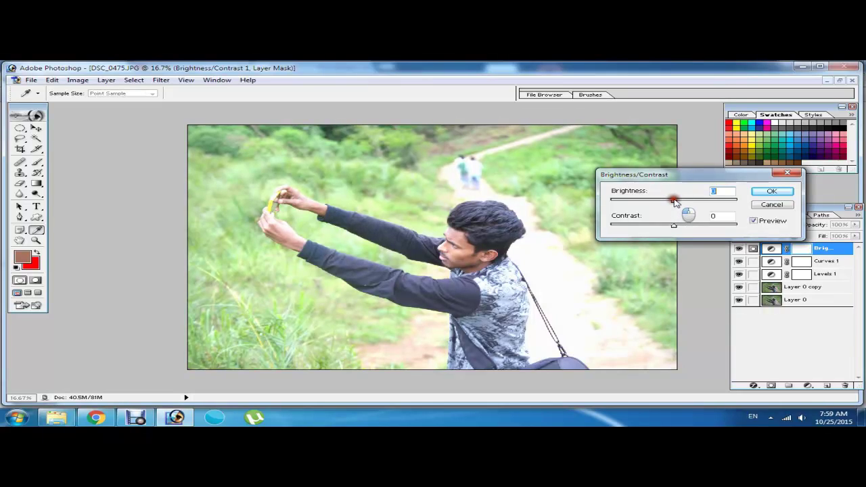
{"action": "left_click_drag", "start_coordinate": [666, 204], "coordinate": [677, 204]}
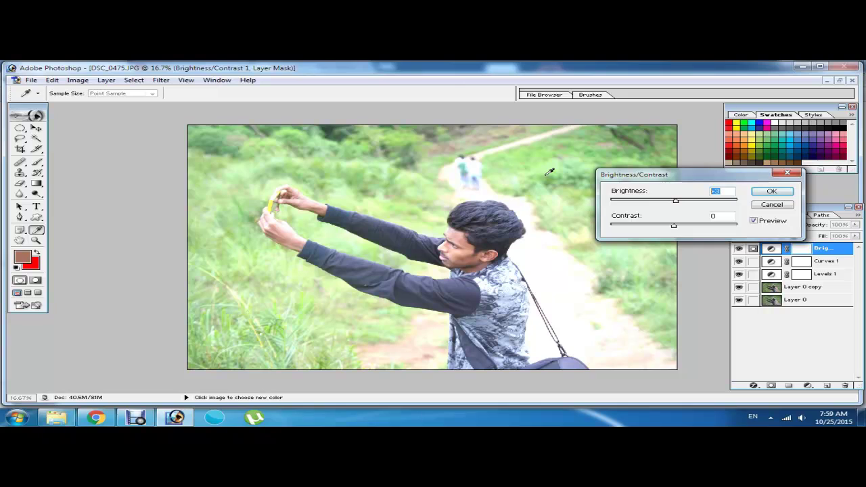
{"action": "key", "text": "Return"}
Add a Selective Color layer with Greens at Cyan +100, Magenta −100, Yellow +90, Black +100
{"action": "key", "text": "m"}
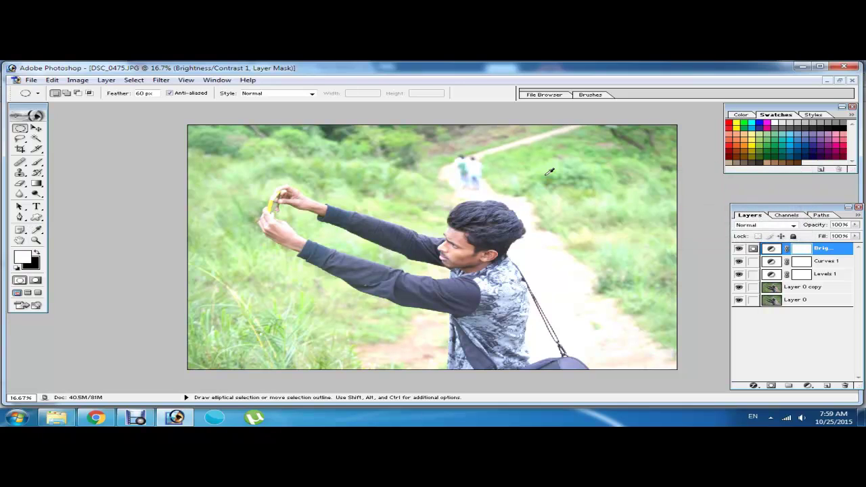
{"action": "left_click", "coordinate": [806, 386]}
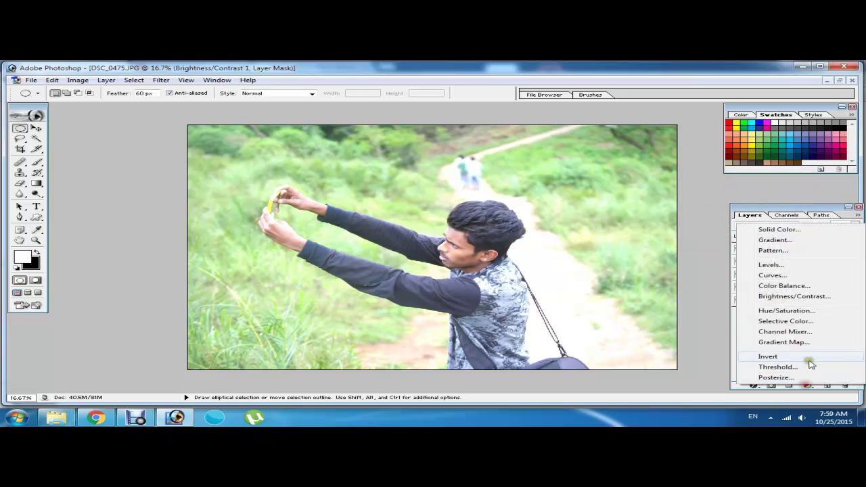
{"action": "left_click", "coordinate": [808, 321]}
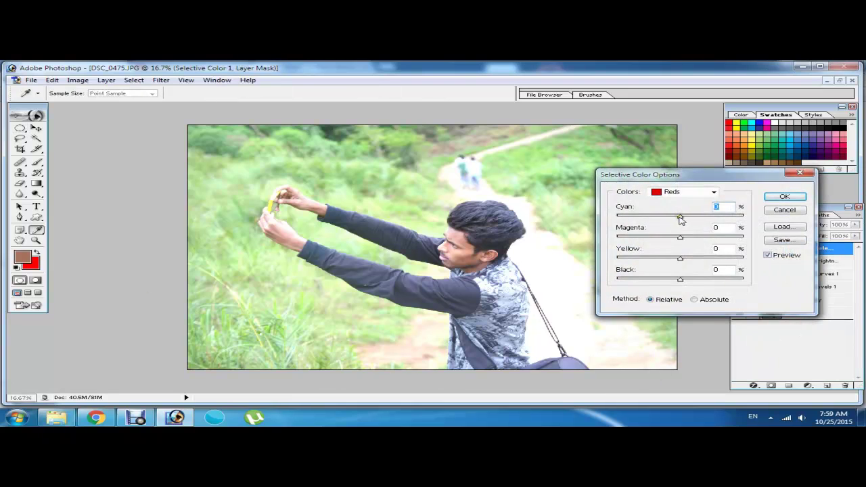
{"action": "left_click", "coordinate": [687, 193]}
{"action": "left_click", "coordinate": [691, 218]}
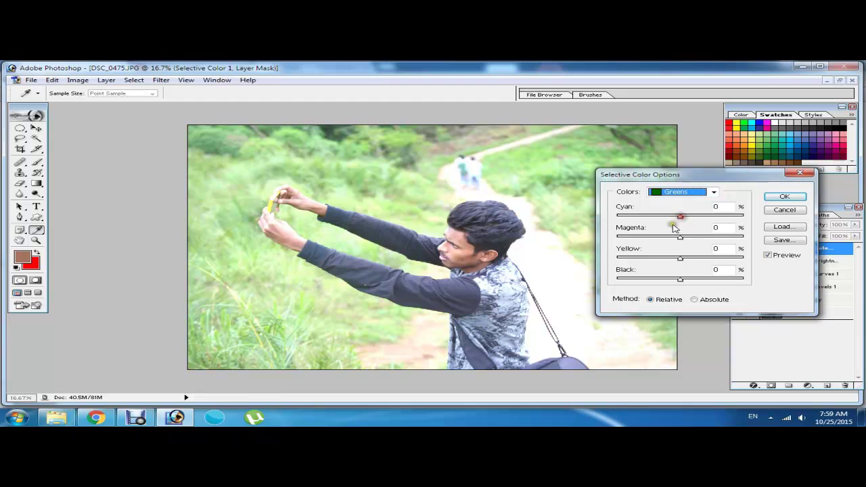
{"action": "left_click_drag", "start_coordinate": [680, 237], "coordinate": [617, 237]}
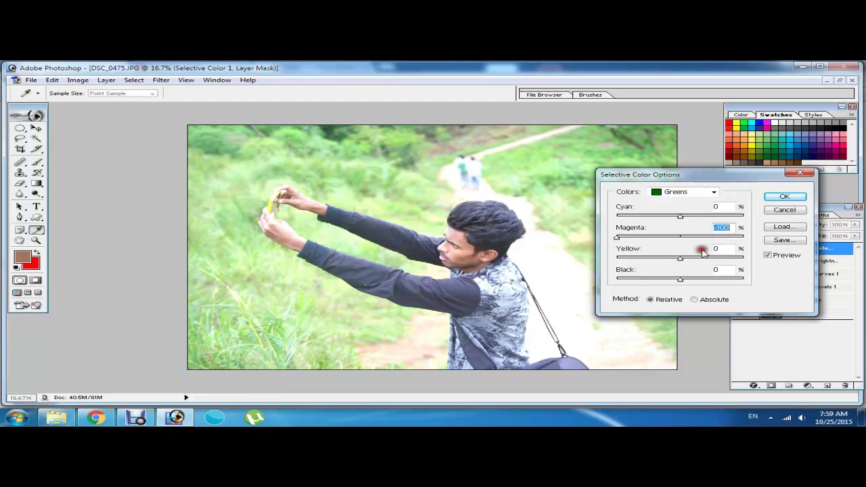
{"action": "left_click_drag", "start_coordinate": [680, 259], "coordinate": [738, 259]}
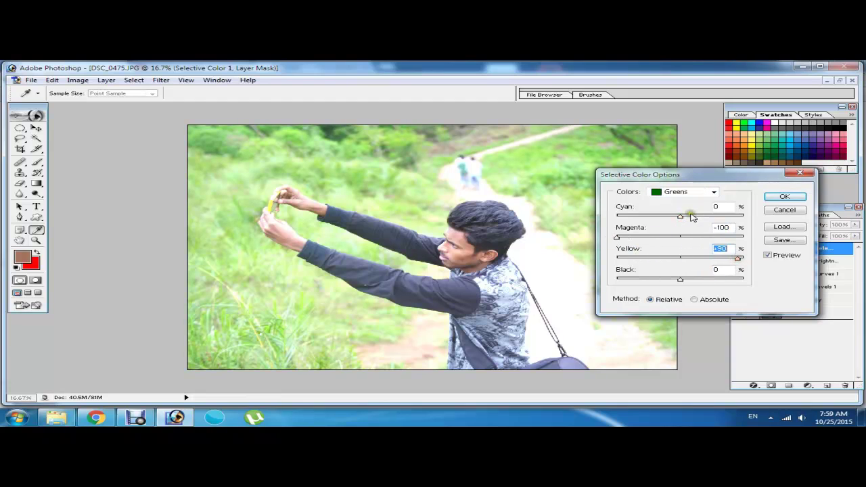
{"action": "left_click_drag", "start_coordinate": [680, 216], "coordinate": [743, 216]}
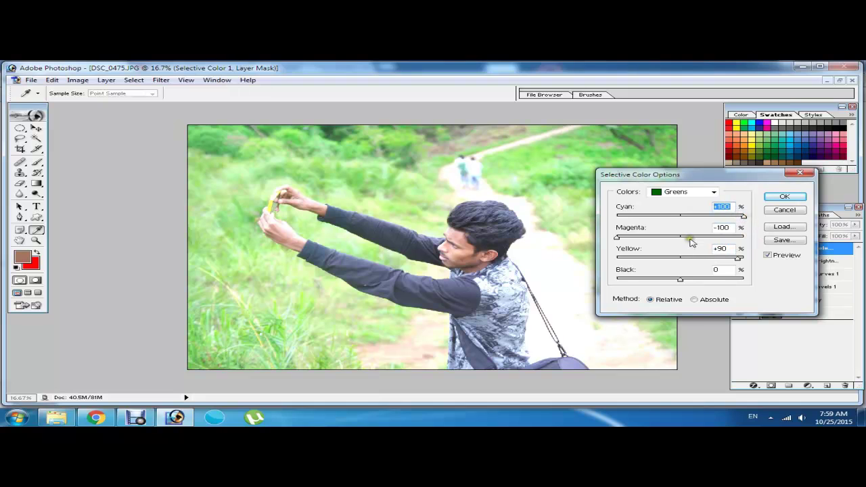
{"action": "left_click_drag", "start_coordinate": [682, 279], "coordinate": [774, 285]}
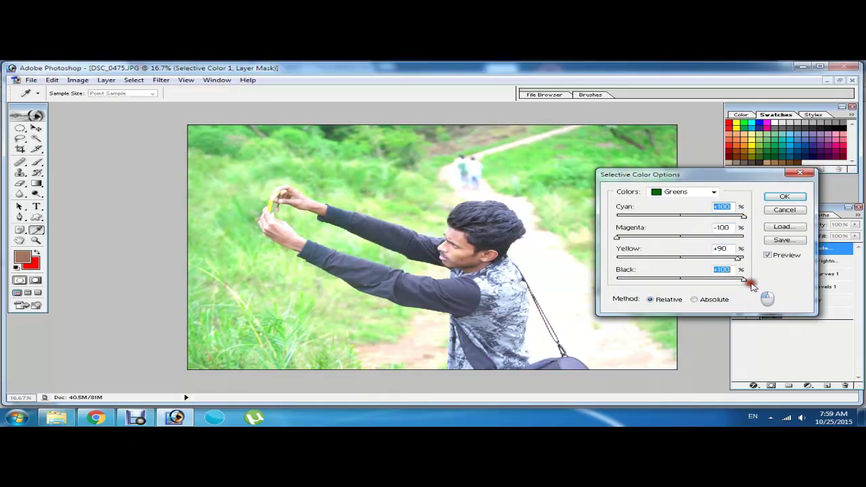
{"action": "left_click", "coordinate": [784, 196]}
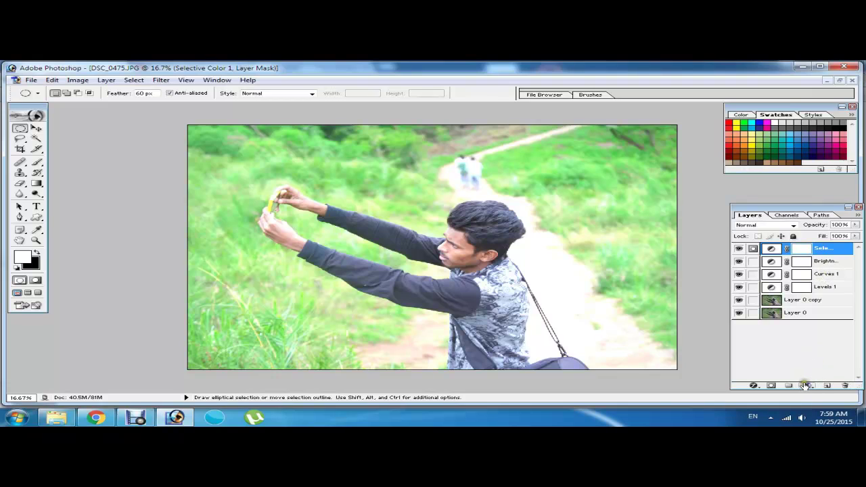
Duplicate Layer 0 copy into a new Layer 0 copy 2
{"action": "key", "text": "ctrl+plus"}
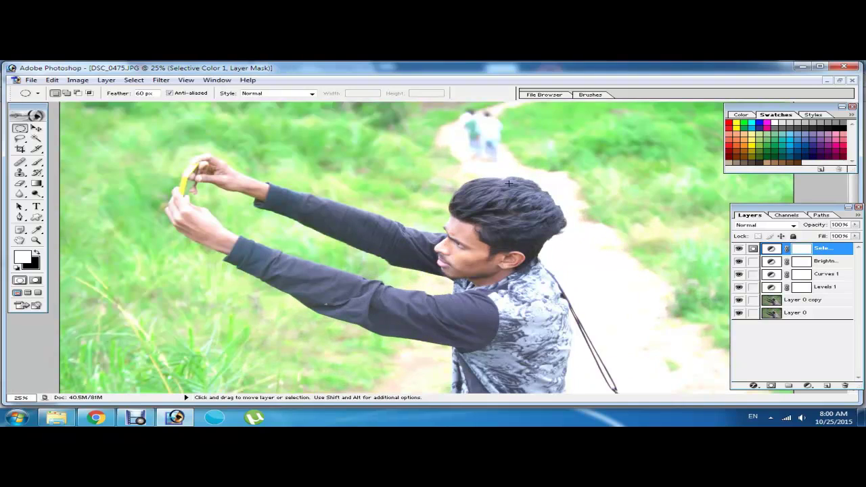
{"action": "key", "text": "ctrl+plus"}
{"action": "key", "text": "ctrl+plus"}
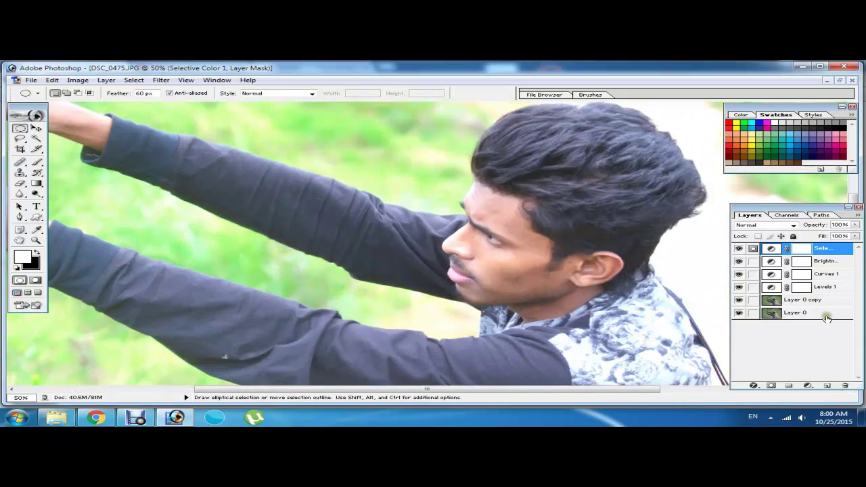
{"action": "left_click", "coordinate": [827, 308]}
{"action": "right_click", "coordinate": [810, 308]}
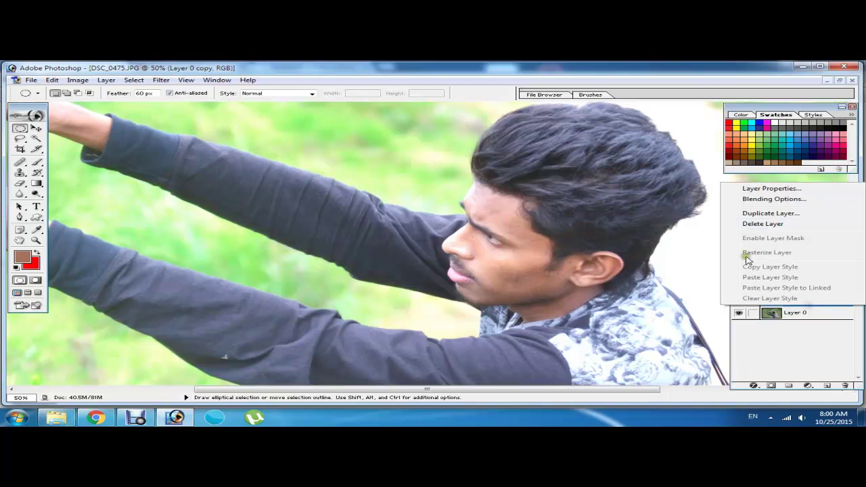
{"action": "left_click", "coordinate": [768, 213]}
{"action": "left_click", "coordinate": [530, 214]}
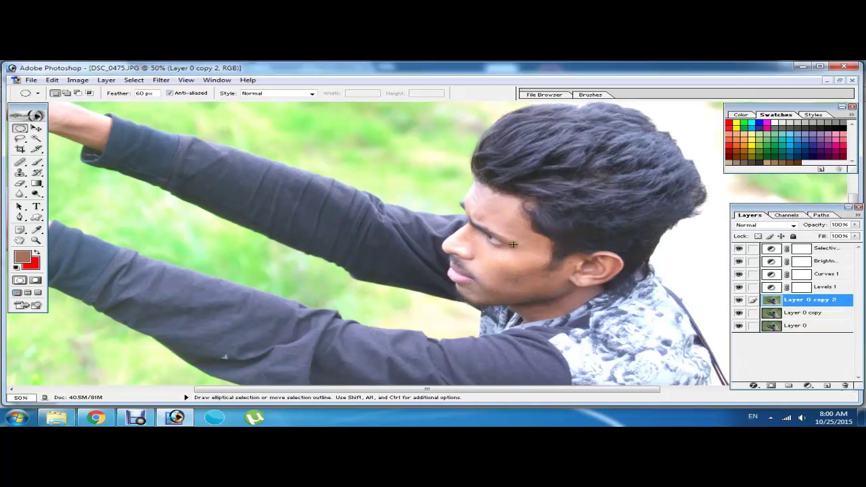
Select the man's face and ear skin with the Magic Wand, undoing spill onto hair and arm
{"action": "key", "text": "ctrl+plus"}
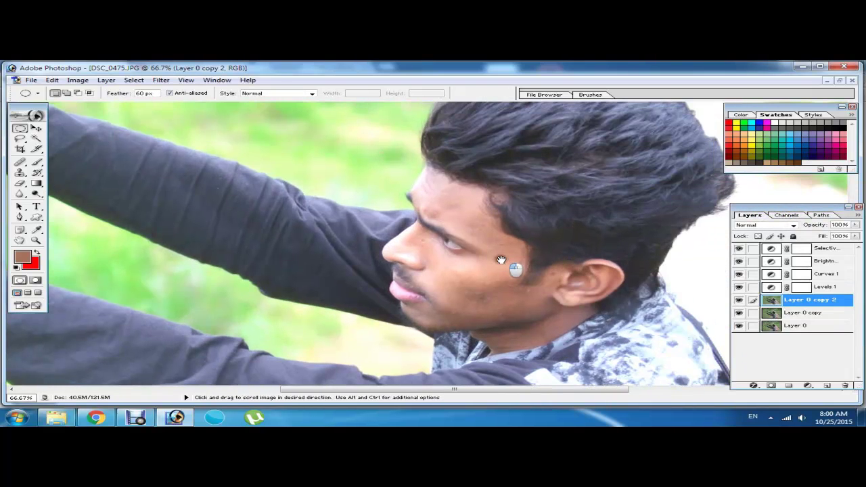
{"action": "key", "text": "w"}
{"action": "left_click", "coordinate": [484, 287]}
{"action": "left_click", "coordinate": [464, 271], "text": "shift"}
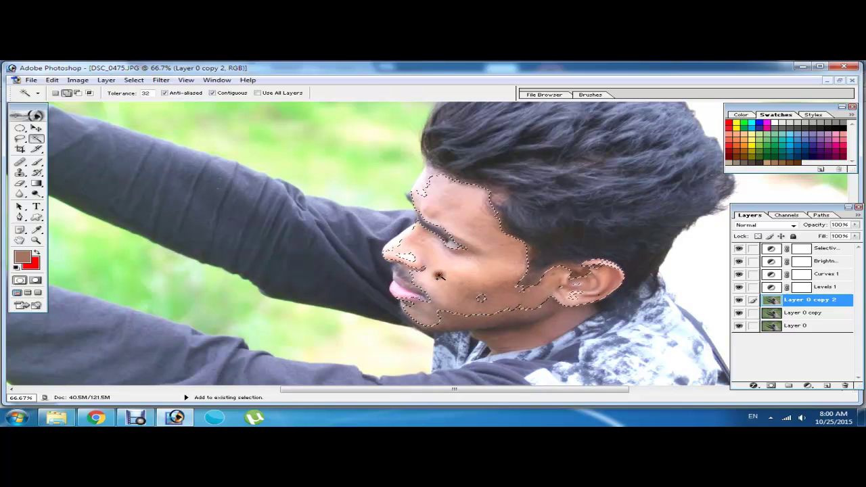
{"action": "left_click", "coordinate": [452, 193], "text": "shift"}
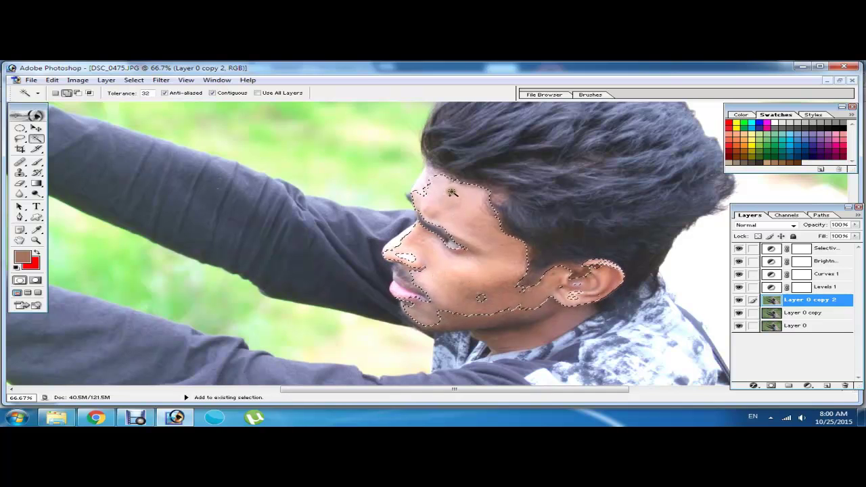
{"action": "left_click", "coordinate": [494, 331], "text": "shift"}
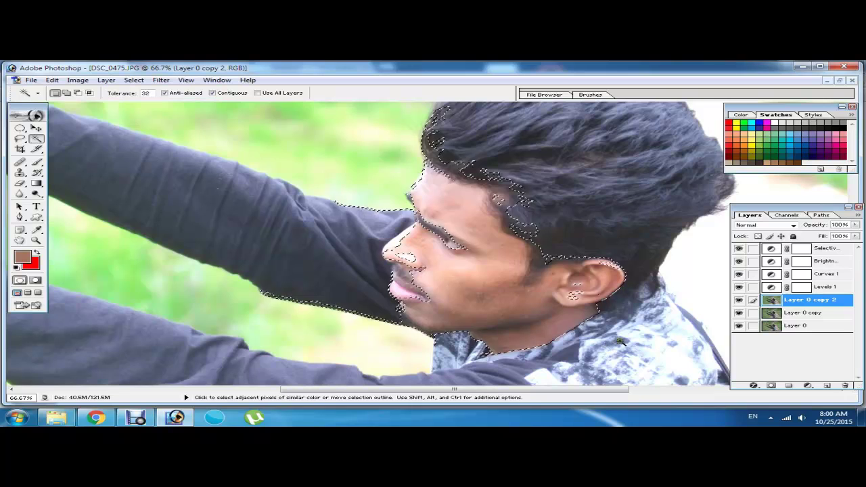
{"action": "key", "text": "ctrl"}
{"action": "key", "text": "ctrl+z"}
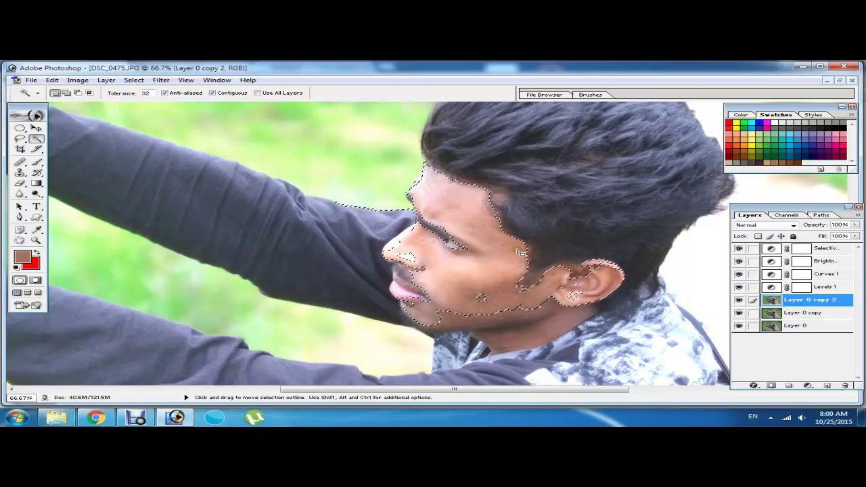
Feather the face skin selection to soften its edges
{"action": "left_click", "coordinate": [19, 128]}
{"action": "right_click", "coordinate": [475, 263]}
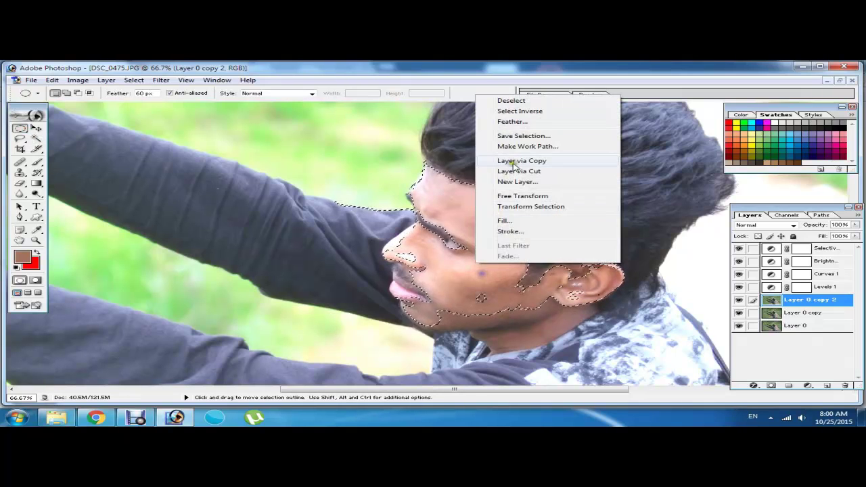
{"action": "left_click", "coordinate": [504, 120]}
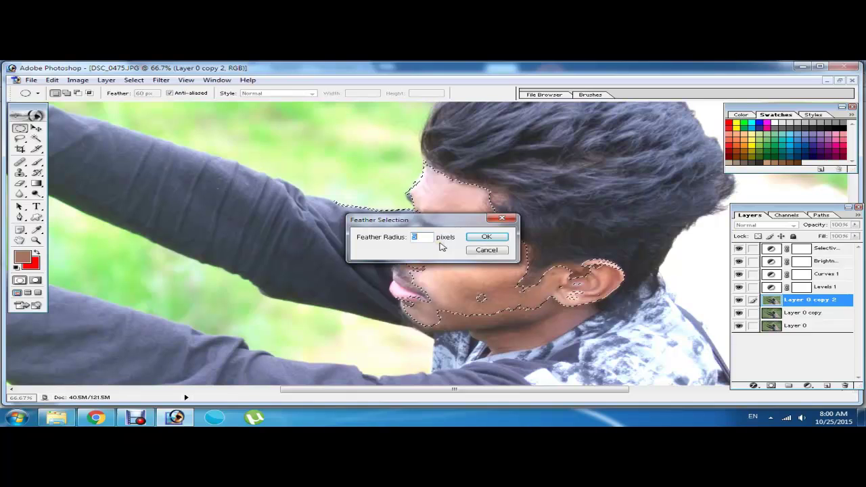
{"action": "key", "text": "Return"}
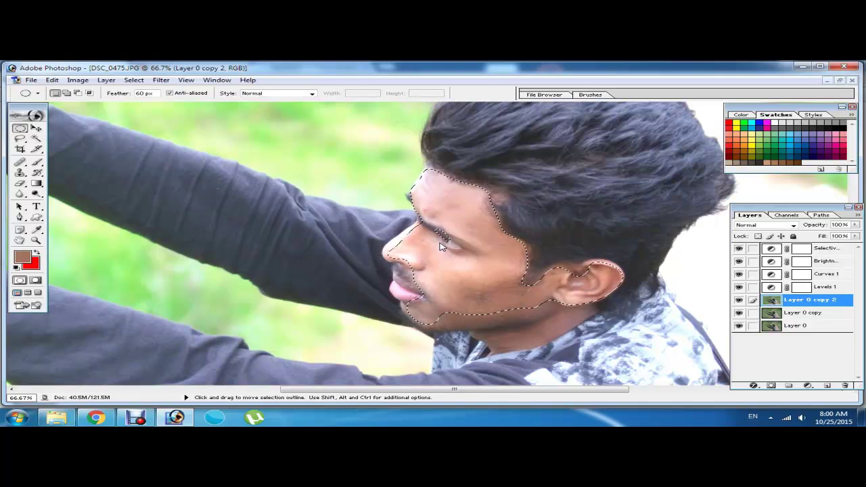
{"action": "key", "text": "ctrl+m"}
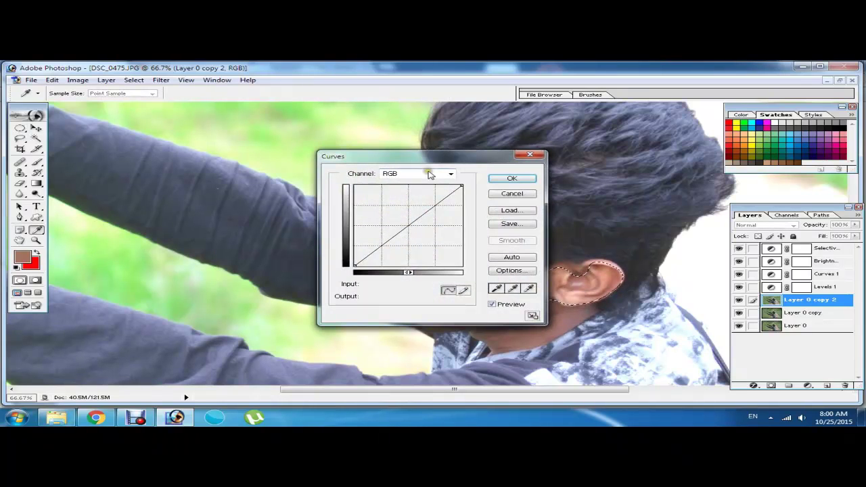
{"action": "left_click", "coordinate": [530, 155]}
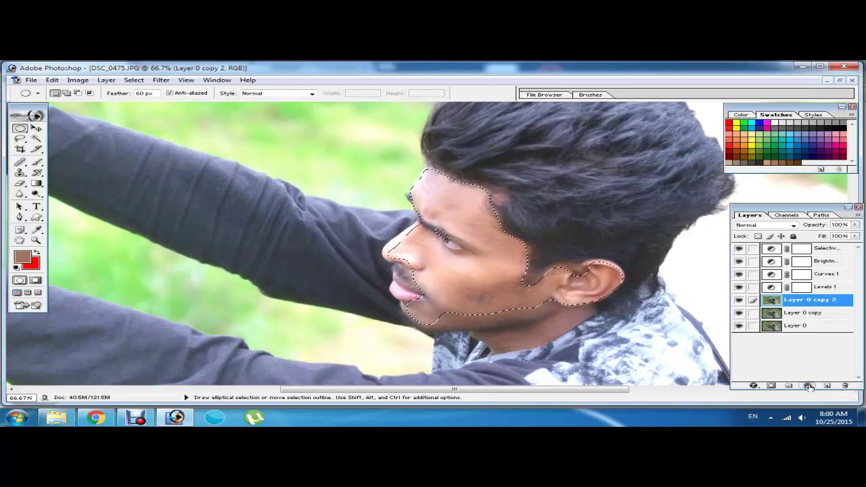
Add a Levels 2 adjustment layer with the white input lowered to 217 to brighten the face
{"action": "left_click", "coordinate": [810, 387]}
{"action": "left_click", "coordinate": [785, 264]}
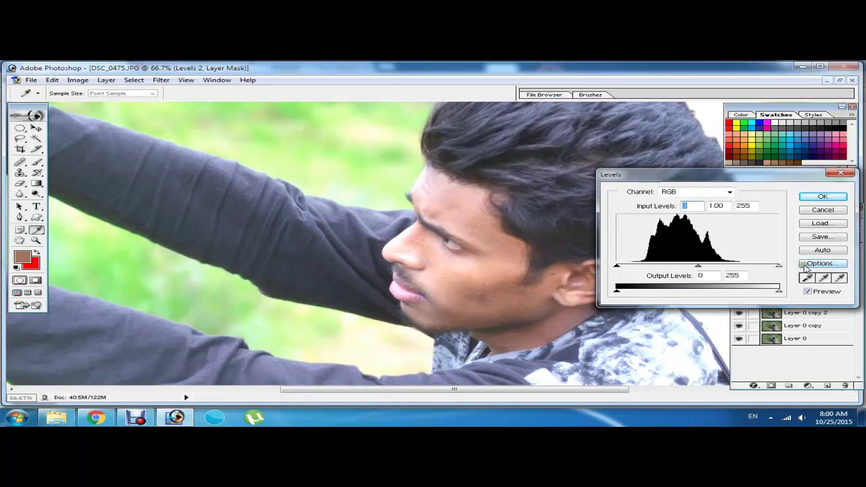
{"action": "left_click_drag", "start_coordinate": [780, 268], "coordinate": [758, 271]}
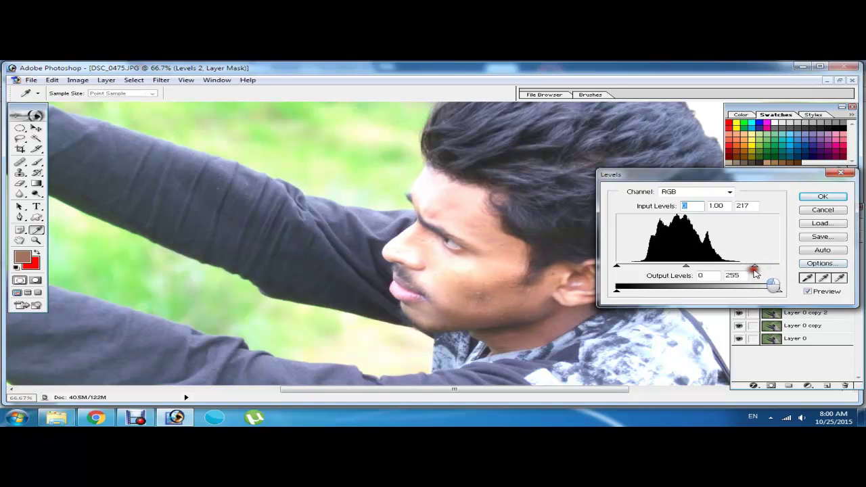
{"action": "left_click", "coordinate": [823, 197]}
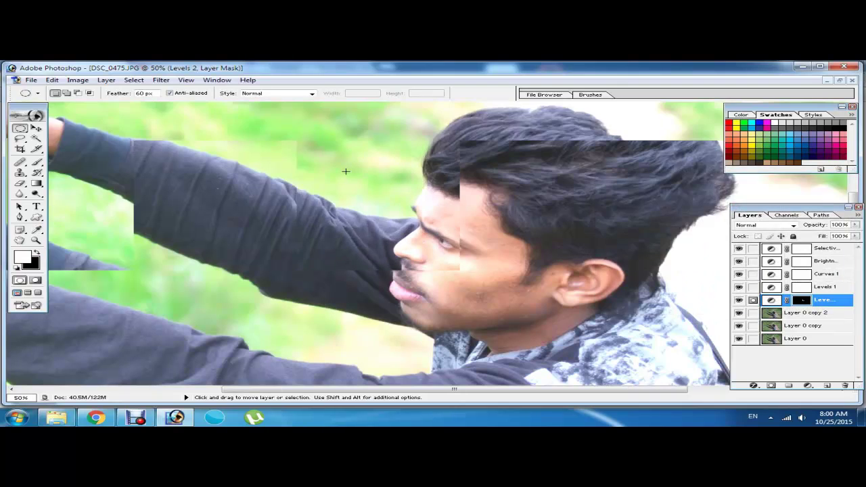
Select the neck and jaw area with the Magic Wand
{"action": "key", "text": "ctrl+minus"}
{"action": "key", "text": "ctrl+minus"}
{"action": "key", "text": "ctrl+minus"}
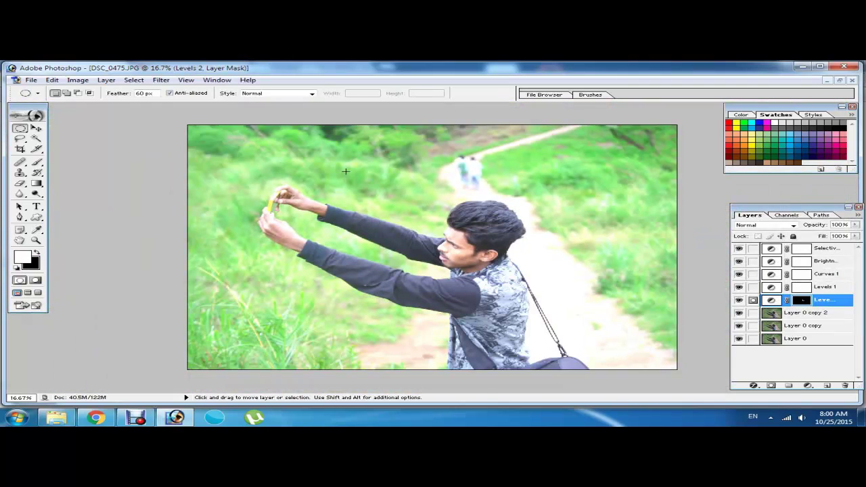
{"action": "key", "text": "ctrl+plus"}
{"action": "key", "text": "ctrl+plus"}
{"action": "key", "text": "ctrl+plus"}
{"action": "key", "text": "w"}
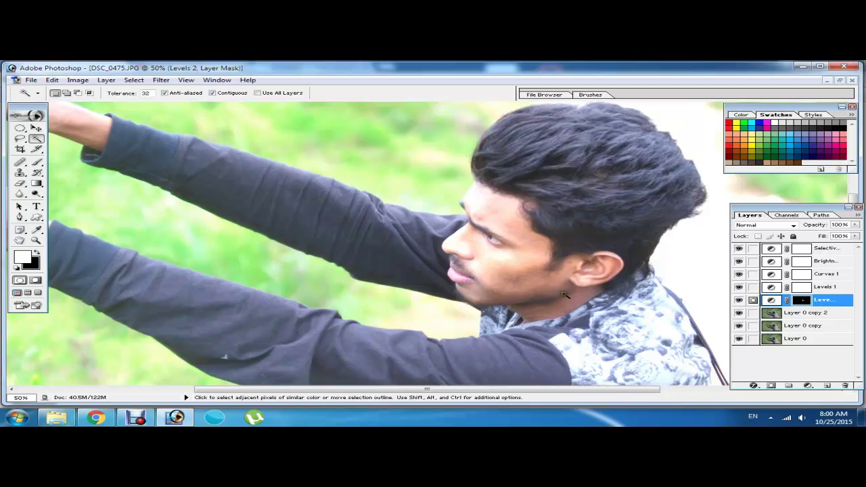
{"action": "left_click", "coordinate": [563, 308]}
{"action": "key", "text": "ctrl+alt+d"}
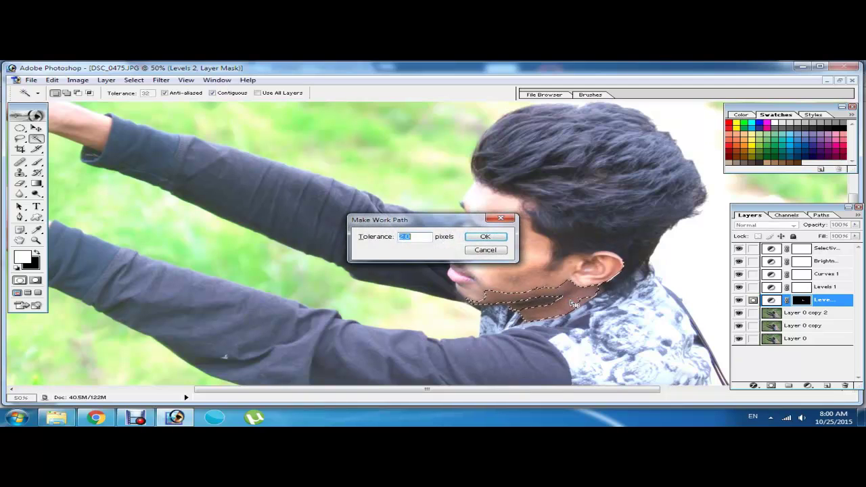
{"action": "left_click", "coordinate": [474, 248]}
{"action": "right_click", "coordinate": [564, 299]}
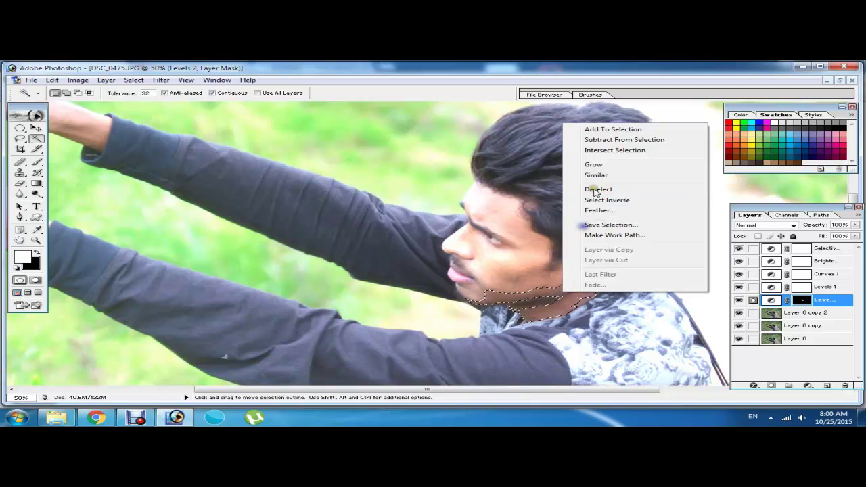
{"action": "key", "text": "Escape"}
Feather the neck selection to soften its edges
{"action": "left_click", "coordinate": [19, 131]}
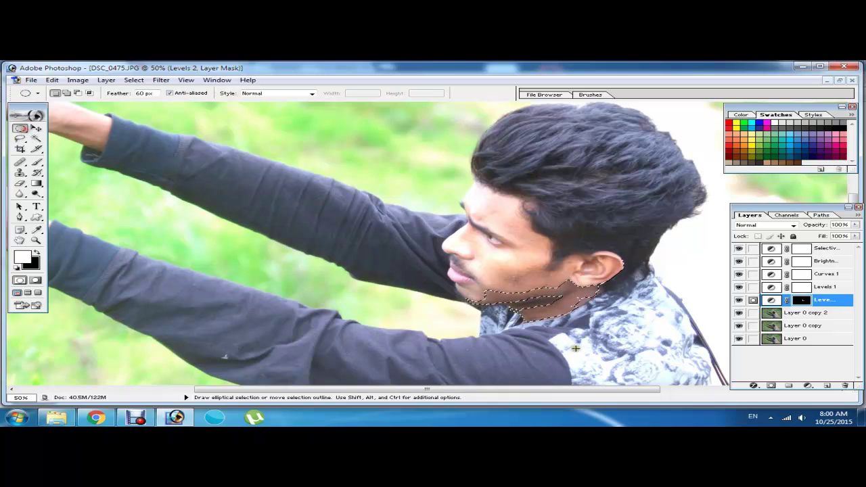
{"action": "right_click", "coordinate": [540, 139]}
{"action": "left_click", "coordinate": [579, 168]}
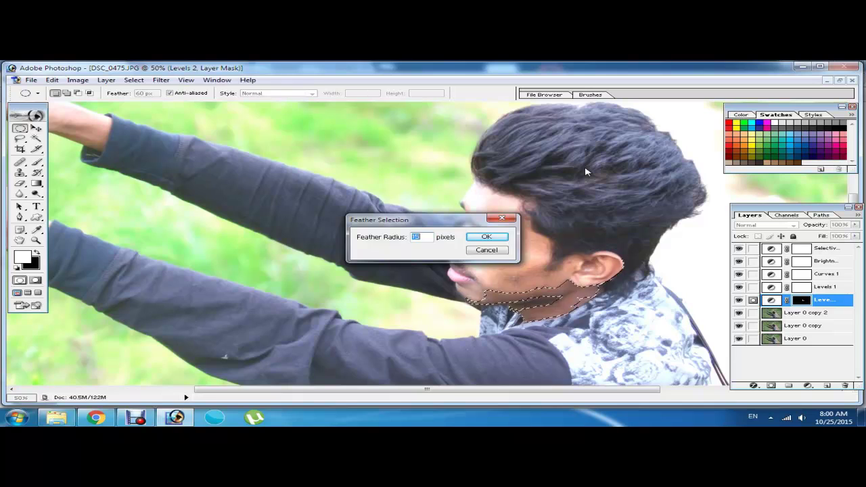
{"action": "key", "text": "Return"}
{"action": "key", "text": "ctrl+l"}
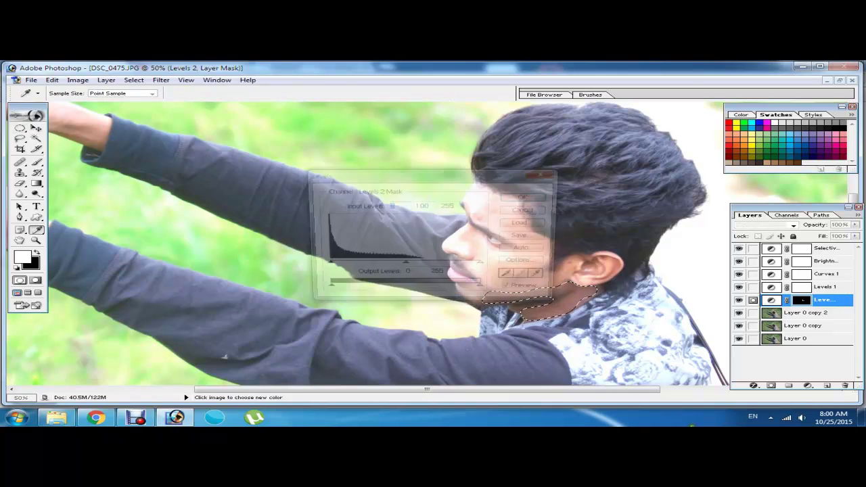
{"action": "key", "text": "Escape"}
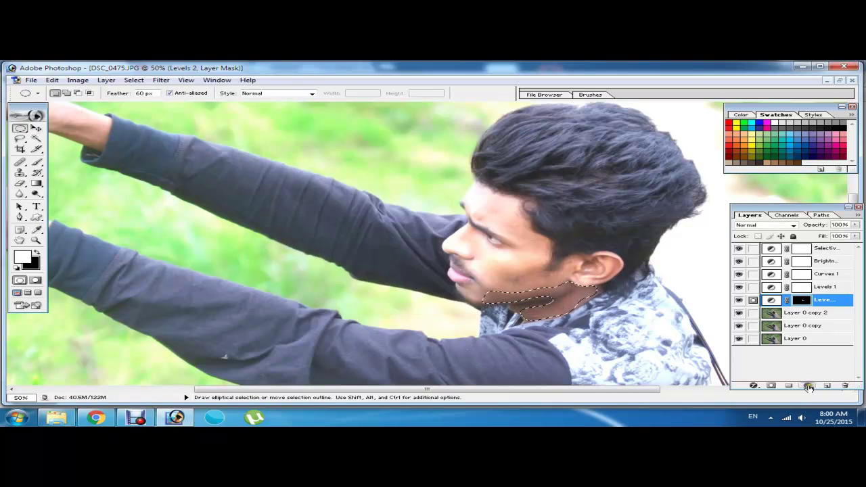
Add a Levels 3 adjustment layer with the white input lowered from 255 to 189
{"action": "left_click", "coordinate": [807, 385]}
{"action": "left_click", "coordinate": [796, 265]}
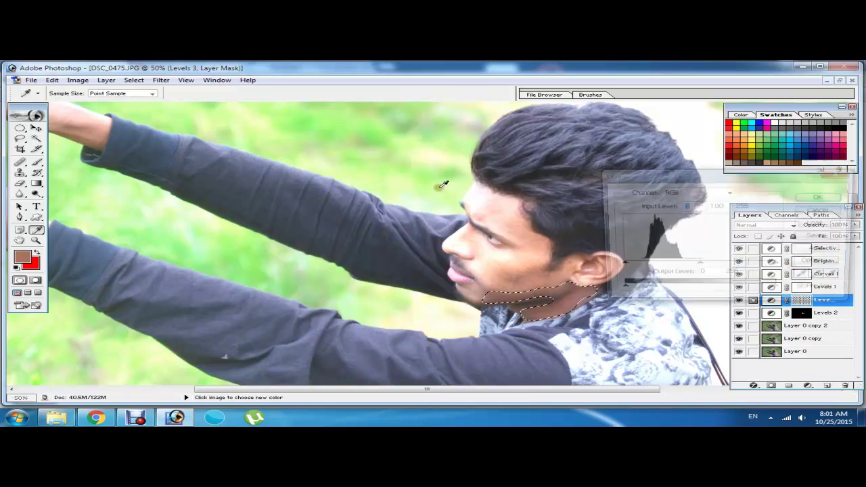
{"action": "left_click_drag", "start_coordinate": [481, 166], "coordinate": [203, 162]}
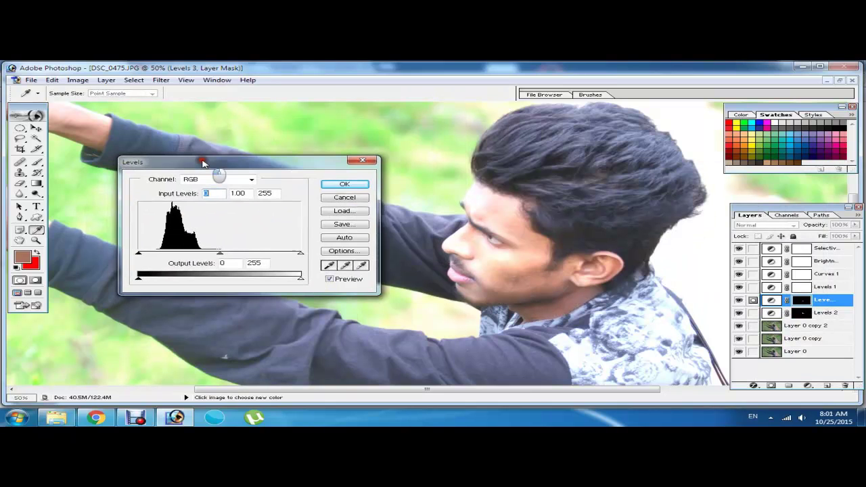
{"action": "left_click_drag", "start_coordinate": [301, 253], "coordinate": [260, 265]}
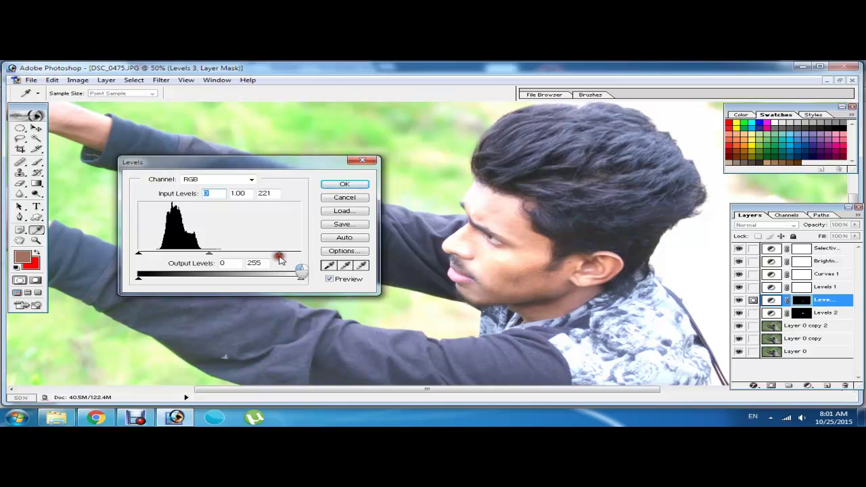
{"action": "left_click", "coordinate": [345, 184]}
{"action": "key", "text": "ctrl+0"}
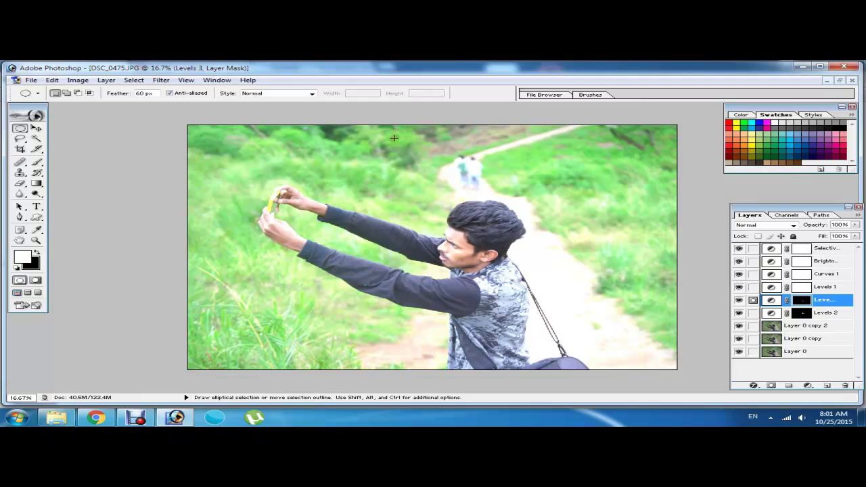
{"action": "key", "text": "ctrl+plus"}
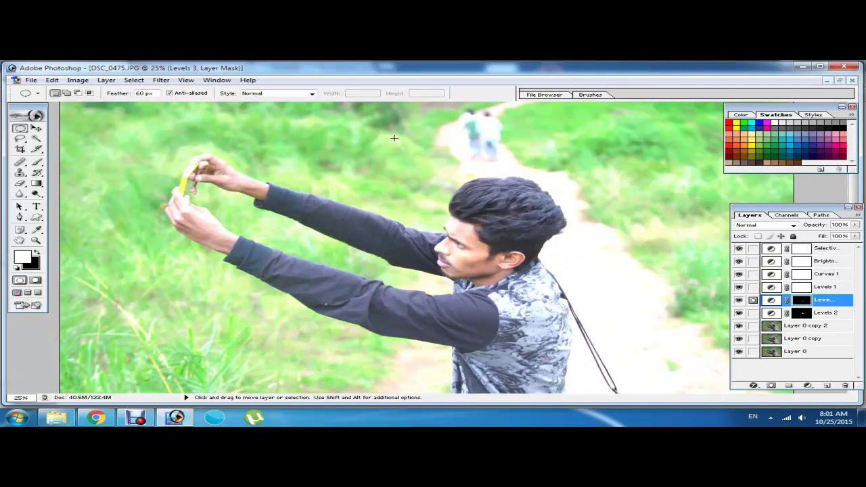
Duplicate Layer 0 copy 2 into Layer 0 copy 3 and zoom in on the hair
{"action": "left_click", "coordinate": [814, 329]}
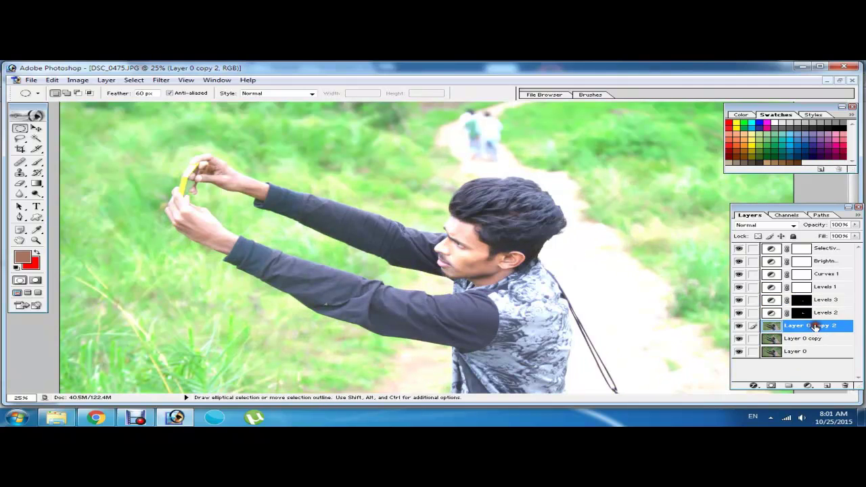
{"action": "right_click", "coordinate": [814, 327]}
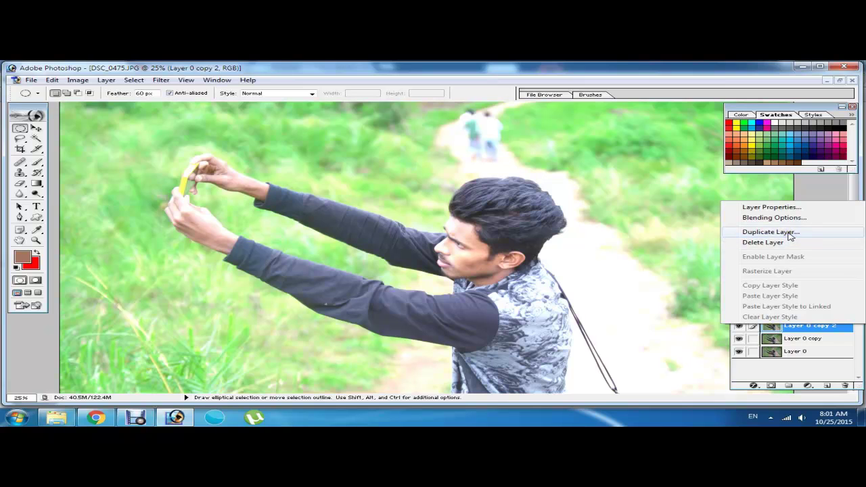
{"action": "left_click", "coordinate": [771, 232]}
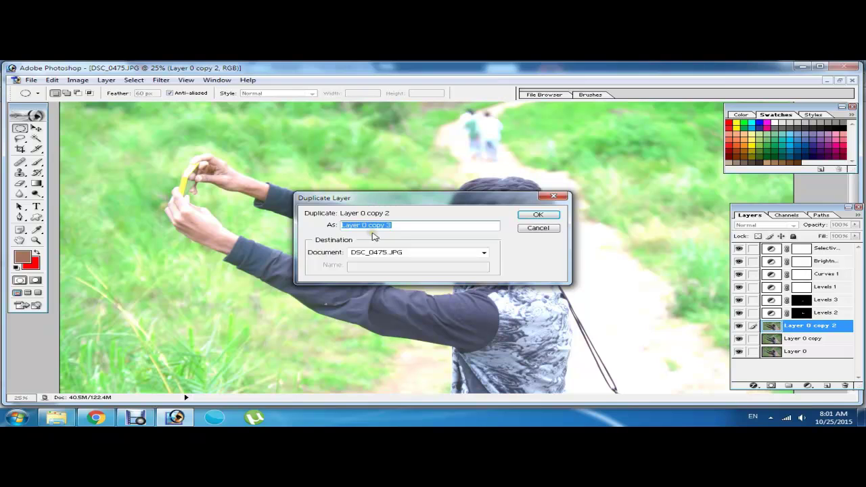
{"action": "key", "text": "Return"}
{"action": "key", "text": "ctrl+plus"}
{"action": "key", "text": "ctrl+plus"}
{"action": "key", "text": "ctrl+plus"}
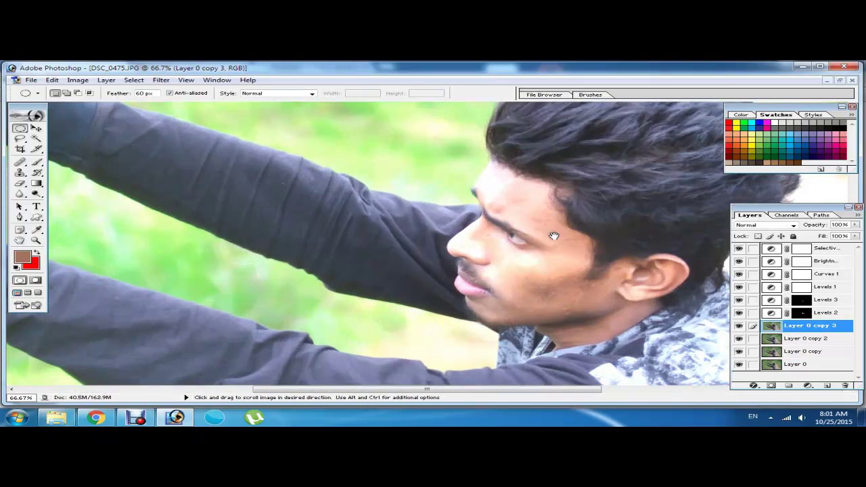
{"action": "left_click_drag", "start_coordinate": [553, 238], "coordinate": [299, 324]}
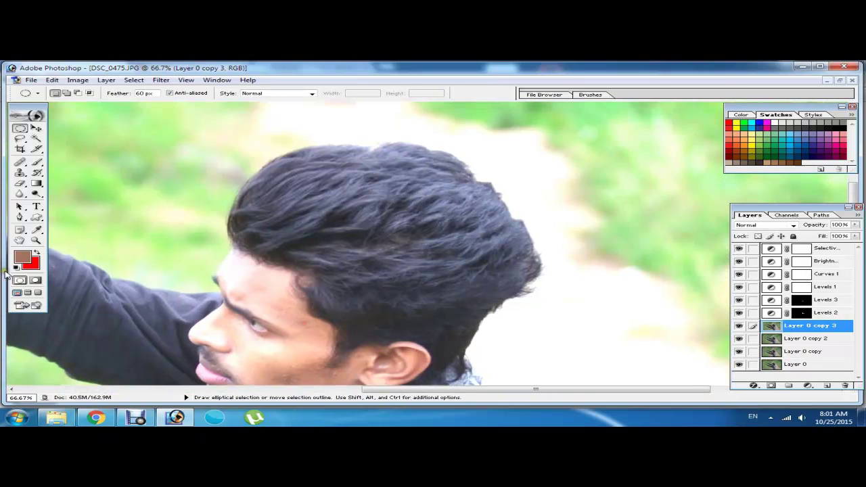
Choose the Smudge Tool from the toolbar and set the hair view to 100 percent
{"action": "left_click", "coordinate": [20, 193]}
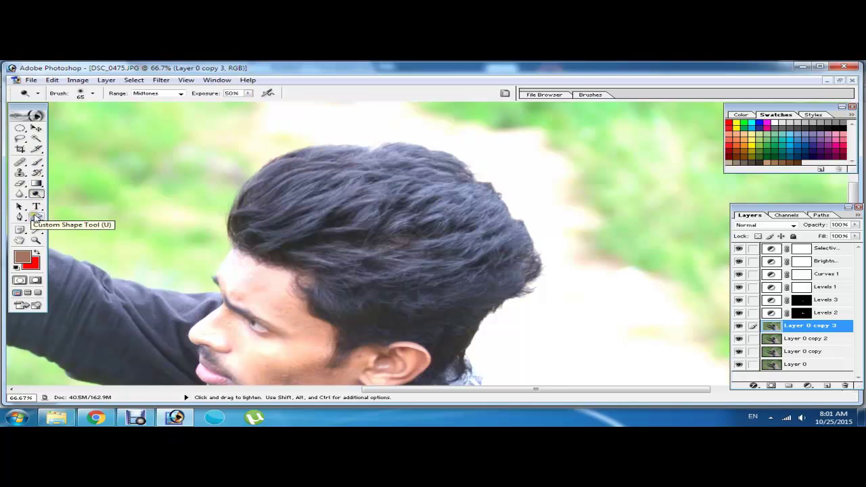
{"action": "left_click", "coordinate": [39, 194]}
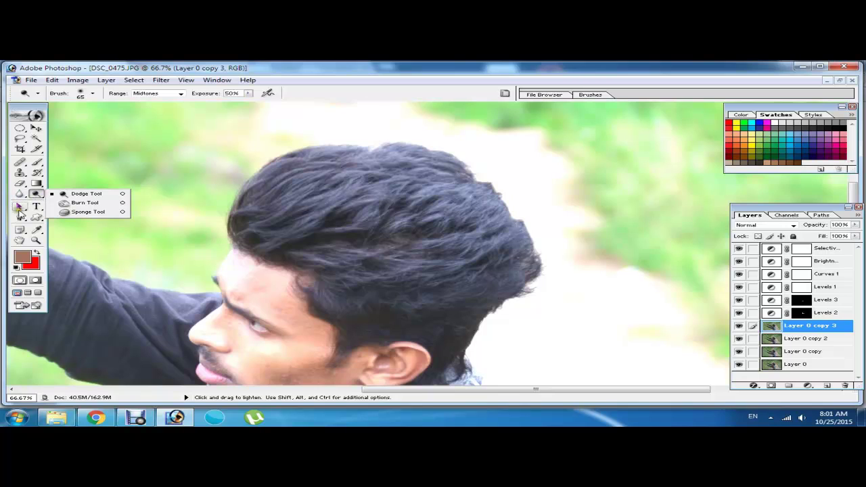
{"action": "left_click", "coordinate": [21, 214]}
{"action": "left_click", "coordinate": [36, 207]}
{"action": "left_click", "coordinate": [38, 218]}
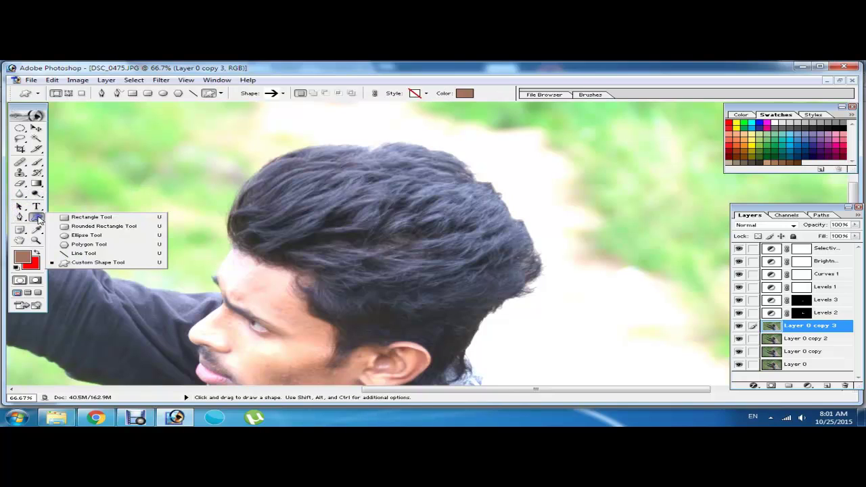
{"action": "left_click", "coordinate": [20, 206]}
{"action": "left_click", "coordinate": [21, 195]}
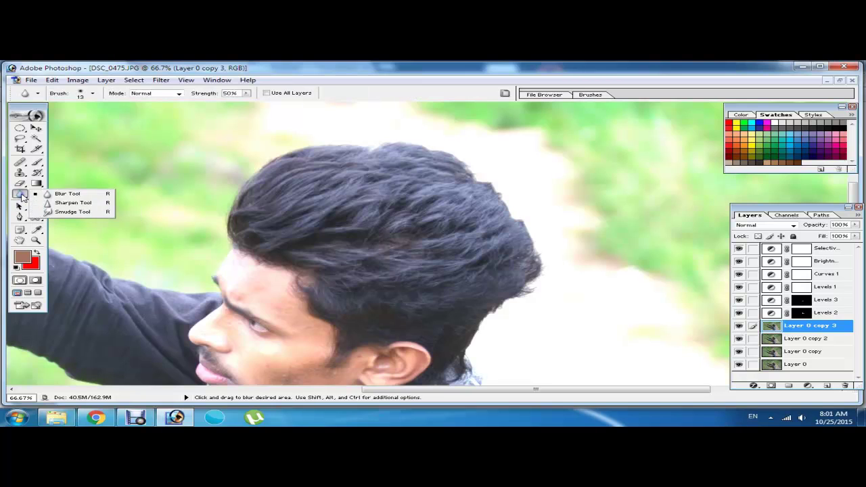
{"action": "left_click", "coordinate": [68, 212]}
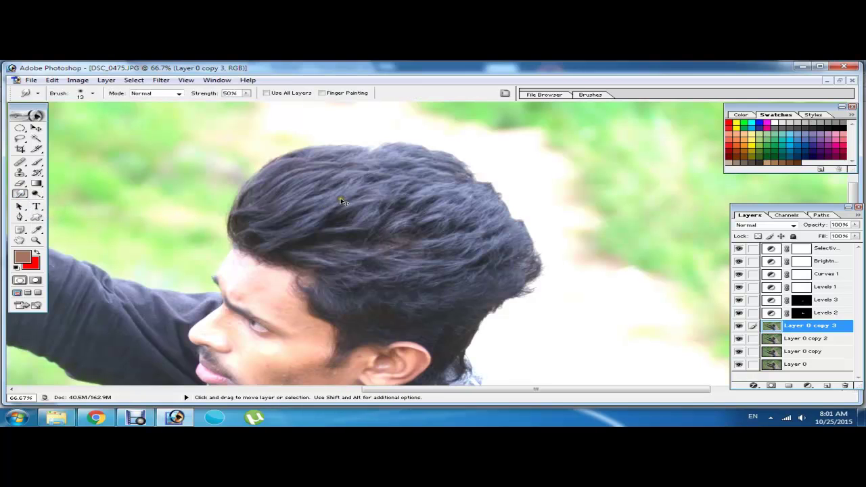
{"action": "key", "text": "ctrl+plus"}
{"action": "key", "text": "ctrl+plus"}
{"action": "key", "text": "ctrl+minus"}
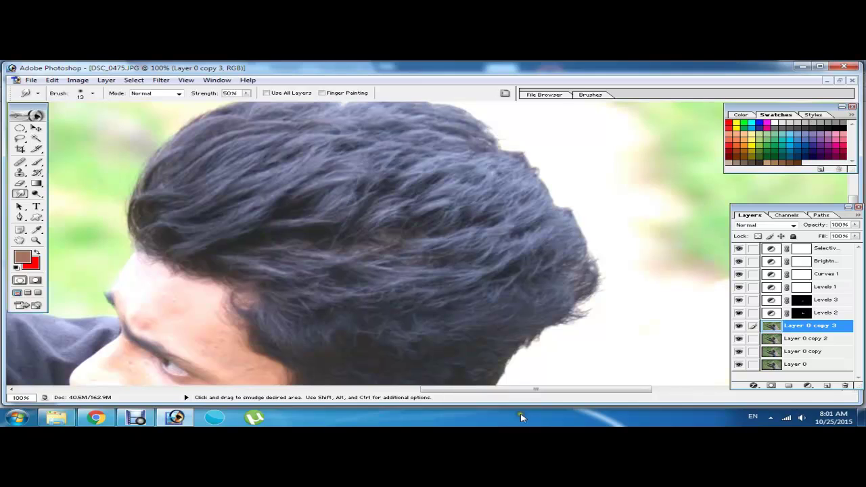
Set Smudge strength to 22%, enlarge the brush, and smooth the crown's strands and outline
{"action": "double_click", "coordinate": [232, 94]}
{"action": "type", "text": "22"}
{"action": "left_click_drag", "start_coordinate": [259, 184], "coordinate": [276, 232]}
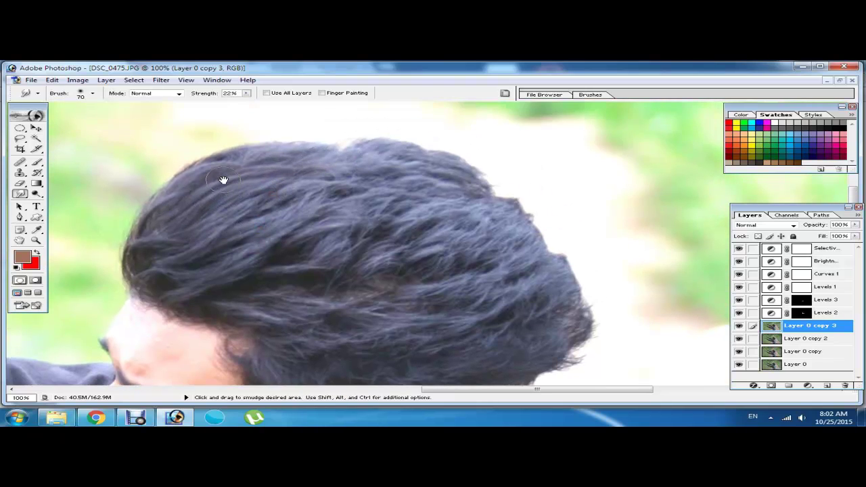
{"action": "left_click_drag", "start_coordinate": [233, 159], "coordinate": [163, 194]}
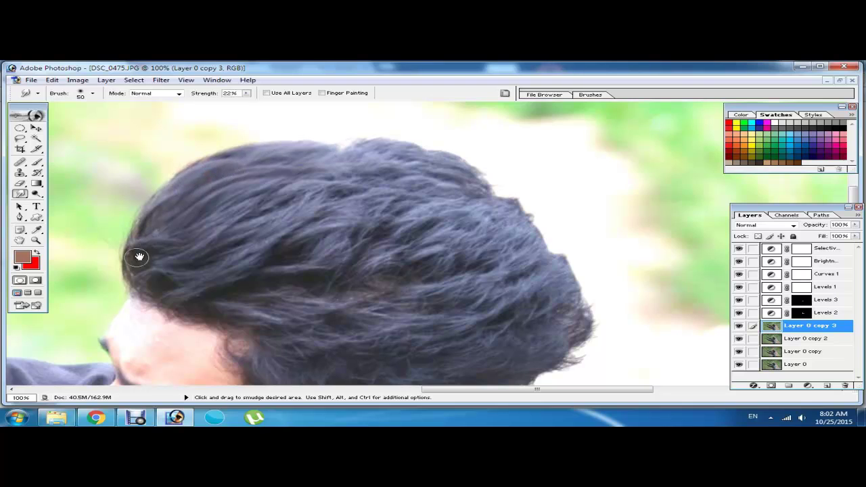
{"action": "key", "text": "bracketright"}
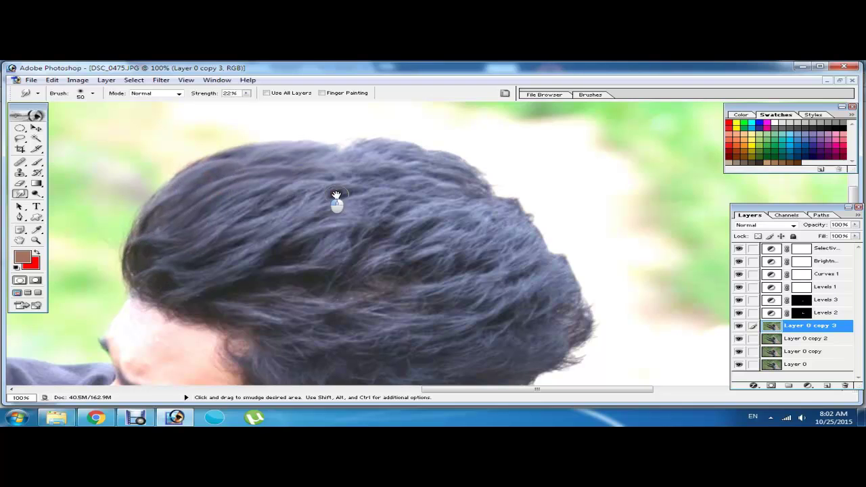
{"action": "left_click_drag", "start_coordinate": [309, 197], "coordinate": [240, 231]}
{"action": "left_click_drag", "start_coordinate": [372, 223], "coordinate": [178, 294]}
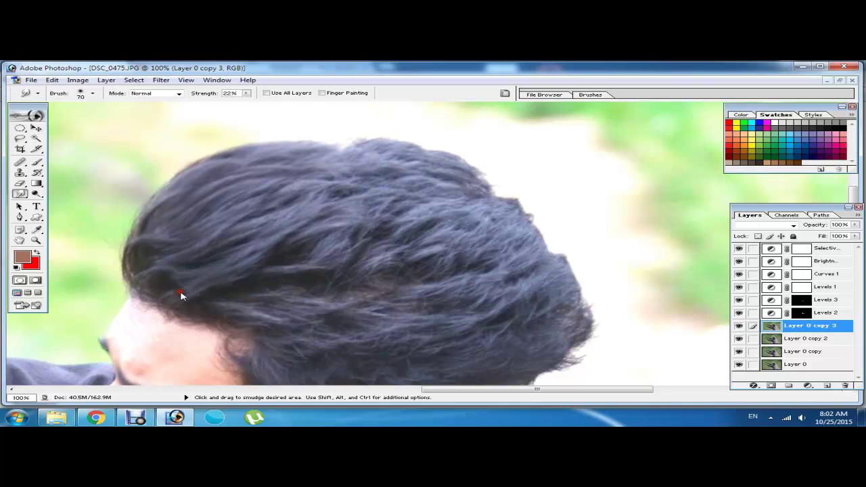
{"action": "mouse_move", "coordinate": [287, 223]}
{"action": "left_mouse_down"}
{"action": "mouse_move", "coordinate": [239, 229]}
{"action": "mouse_move", "coordinate": [397, 194]}
{"action": "mouse_move", "coordinate": [255, 185]}
{"action": "left_mouse_up"}
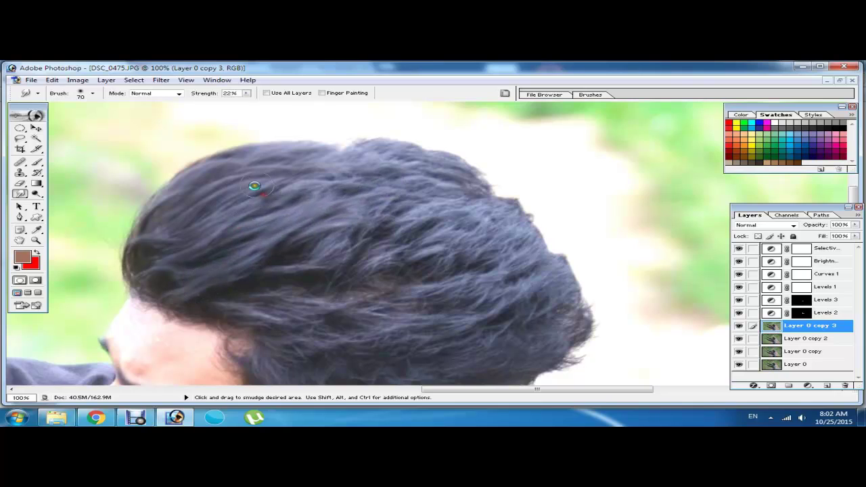
{"action": "left_click_drag", "start_coordinate": [384, 175], "coordinate": [287, 166]}
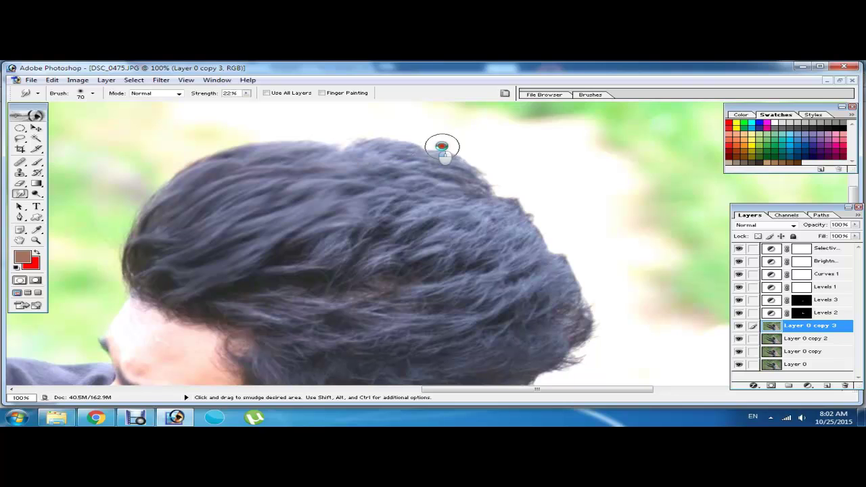
{"action": "left_click_drag", "start_coordinate": [440, 143], "coordinate": [268, 189]}
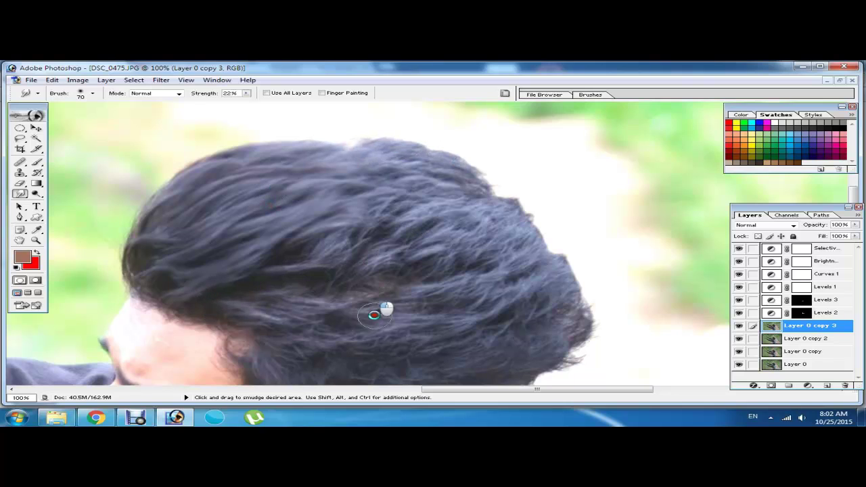
Smudge the remaining strands on the upper right, temple, right side, and above the forehead
{"action": "left_click_drag", "start_coordinate": [381, 309], "coordinate": [477, 255]}
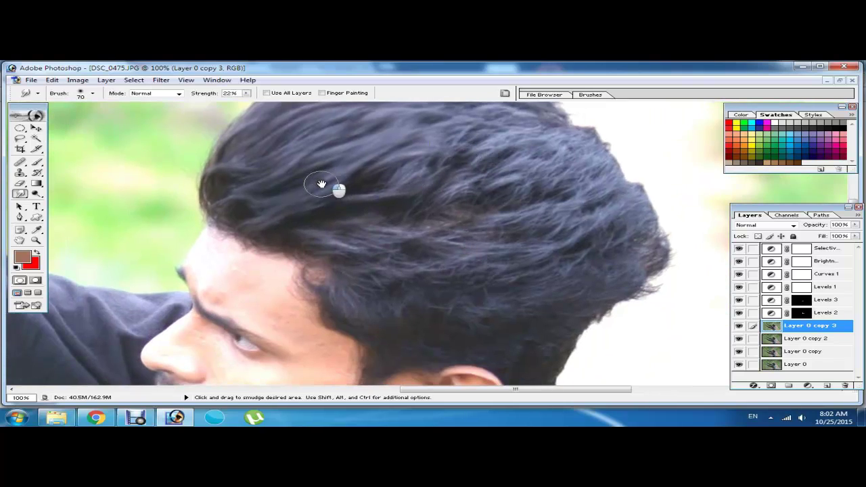
{"action": "left_click_drag", "start_coordinate": [338, 190], "coordinate": [474, 152]}
{"action": "mouse_move", "coordinate": [373, 249]}
{"action": "left_mouse_down"}
{"action": "mouse_move", "coordinate": [408, 257]}
{"action": "mouse_move", "coordinate": [325, 285]}
{"action": "mouse_move", "coordinate": [411, 316]}
{"action": "mouse_move", "coordinate": [486, 329]}
{"action": "mouse_move", "coordinate": [434, 242]}
{"action": "left_mouse_up"}
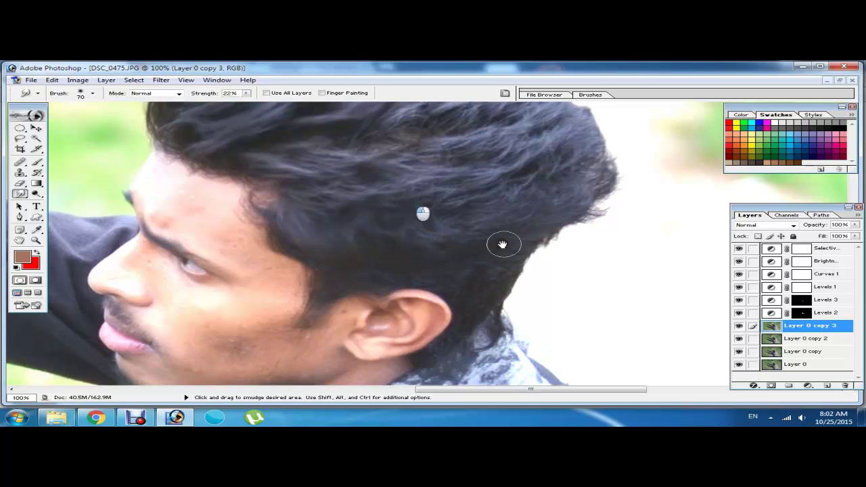
{"action": "left_click_drag", "start_coordinate": [471, 205], "coordinate": [480, 149]}
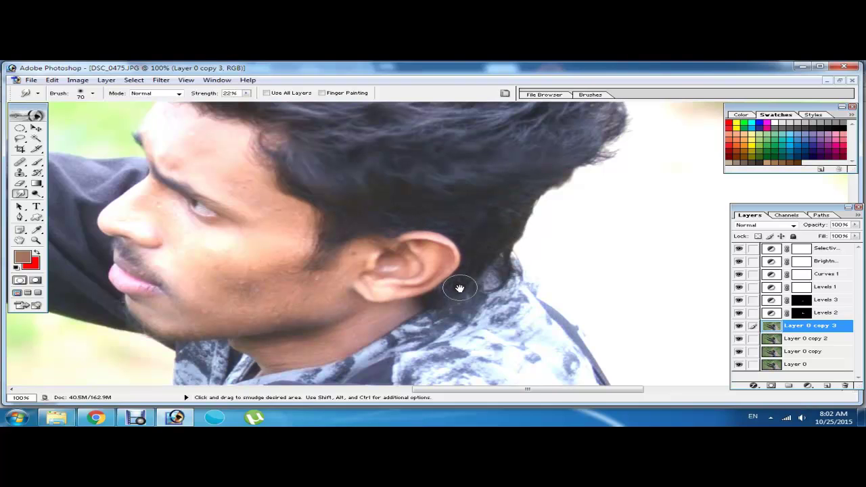
{"action": "left_click_drag", "start_coordinate": [433, 217], "coordinate": [418, 280]}
{"action": "left_click_drag", "start_coordinate": [406, 227], "coordinate": [410, 275]}
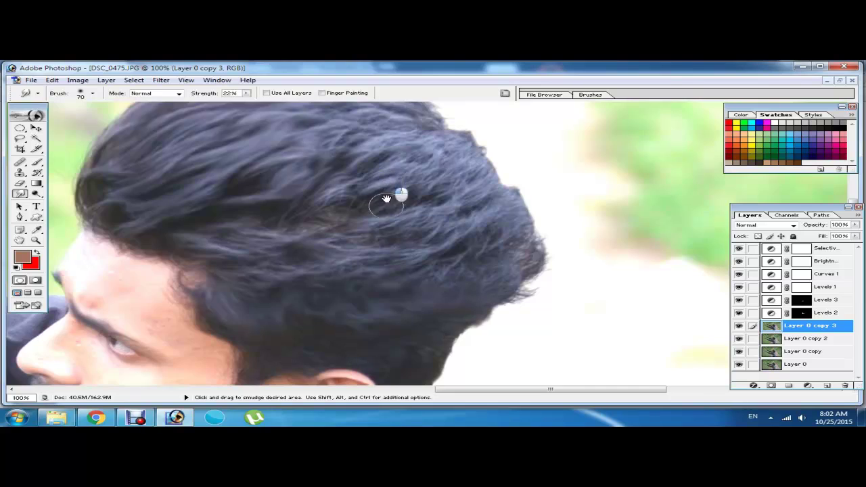
{"action": "left_click_drag", "start_coordinate": [386, 193], "coordinate": [372, 238]}
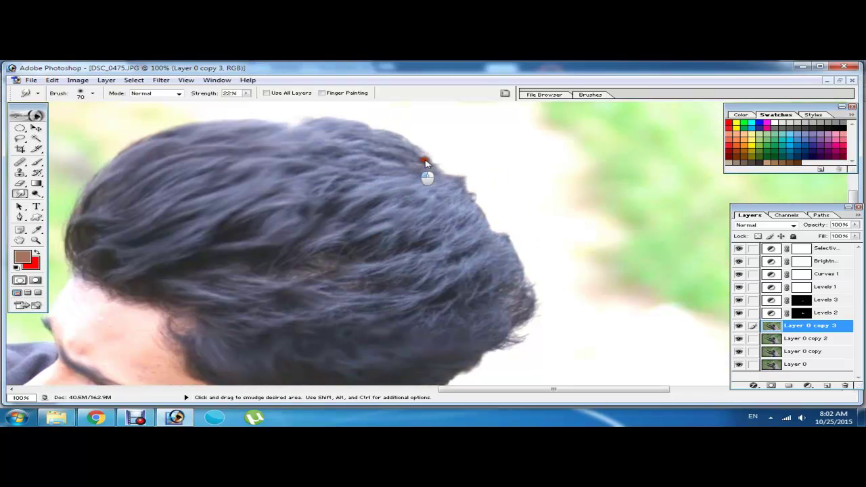
{"action": "mouse_move", "coordinate": [441, 209]}
{"action": "left_mouse_down"}
{"action": "mouse_move", "coordinate": [405, 248]}
{"action": "mouse_move", "coordinate": [412, 280]}
{"action": "mouse_move", "coordinate": [441, 300]}
{"action": "mouse_move", "coordinate": [397, 309]}
{"action": "mouse_move", "coordinate": [492, 307]}
{"action": "mouse_move", "coordinate": [518, 325]}
{"action": "left_mouse_up"}
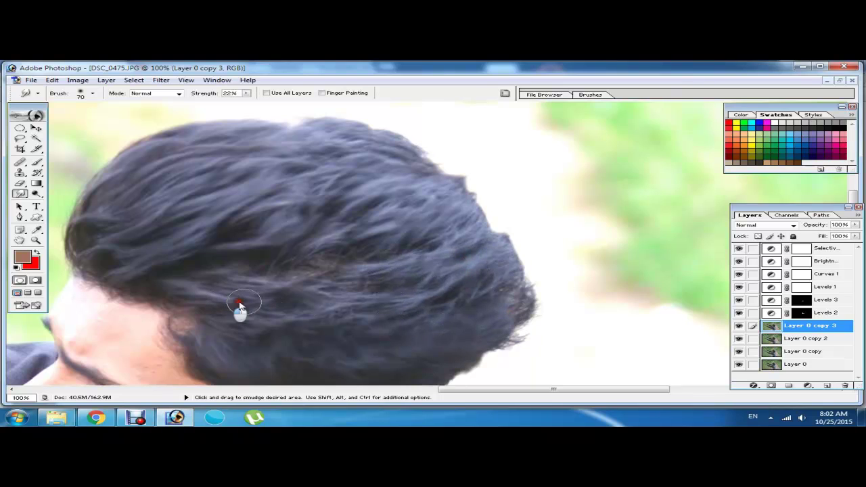
{"action": "left_click_drag", "start_coordinate": [240, 306], "coordinate": [203, 287]}
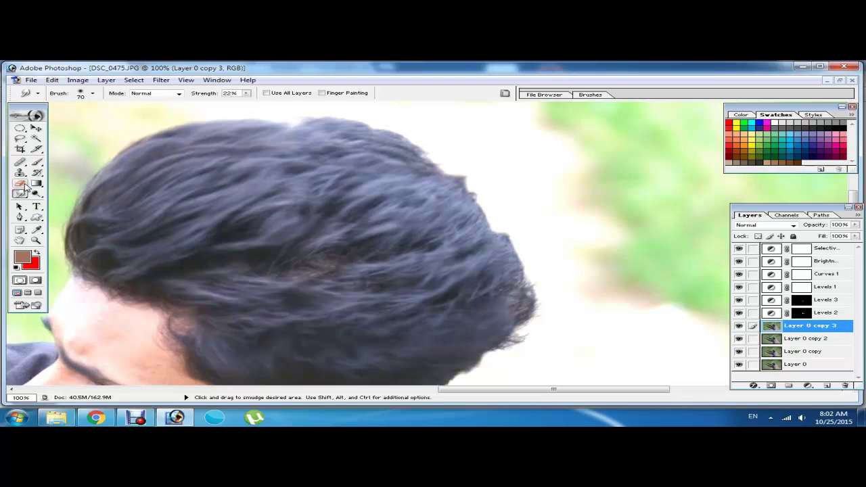
{"action": "key", "text": "s"}
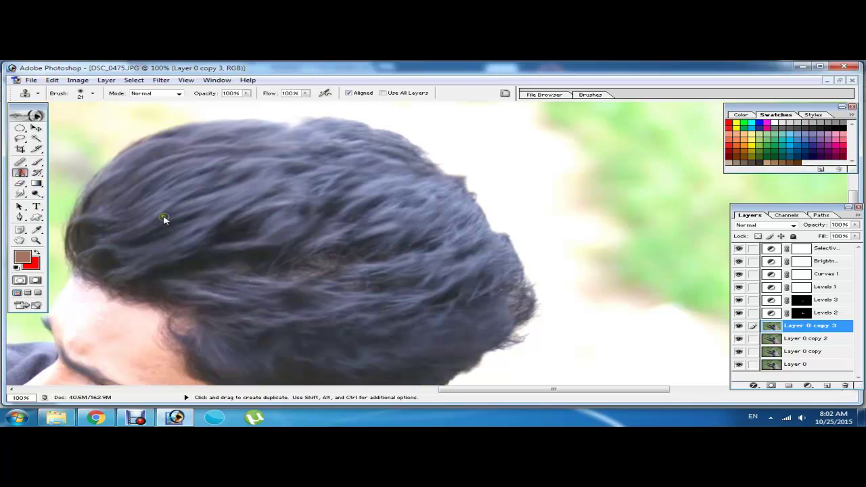
Clone hair texture over the top of the head, then smudge crown strands at 60% strength
{"action": "left_click", "coordinate": [175, 220], "text": "alt"}
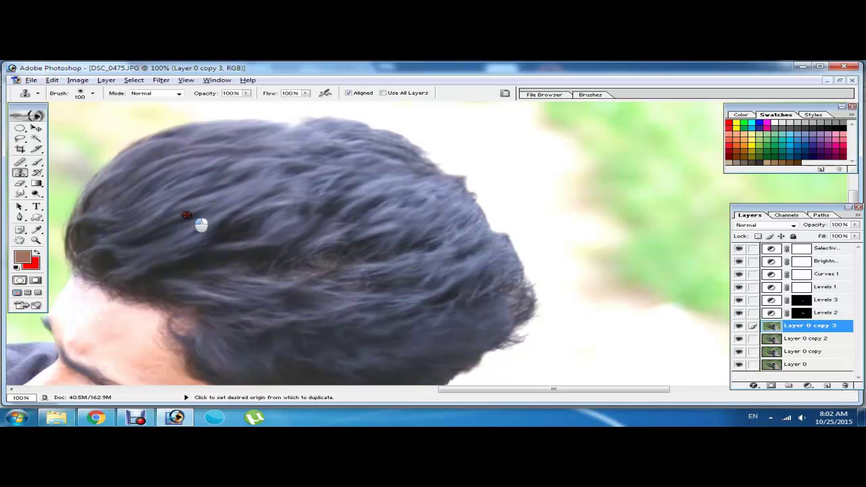
{"action": "mouse_move", "coordinate": [217, 267]}
{"action": "left_mouse_down"}
{"action": "mouse_move", "coordinate": [294, 272]}
{"action": "mouse_move", "coordinate": [373, 258]}
{"action": "left_mouse_up"}
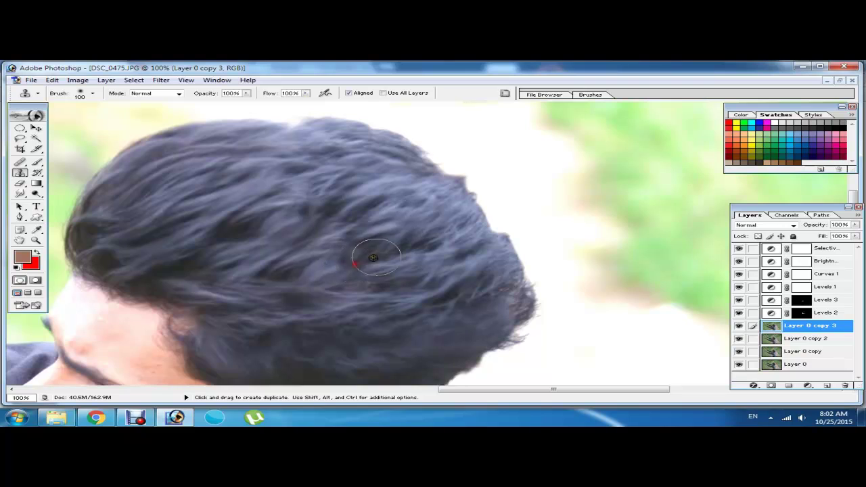
{"action": "left_click", "coordinate": [20, 194]}
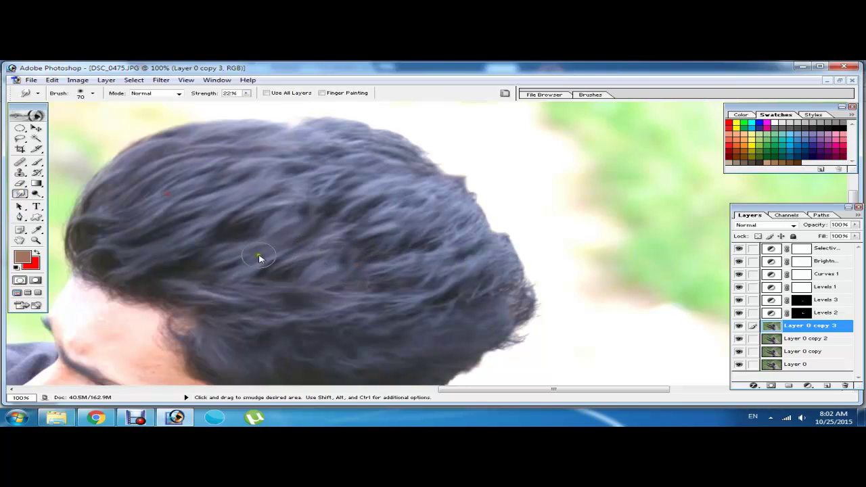
{"action": "left_click_drag", "start_coordinate": [309, 271], "coordinate": [244, 257]}
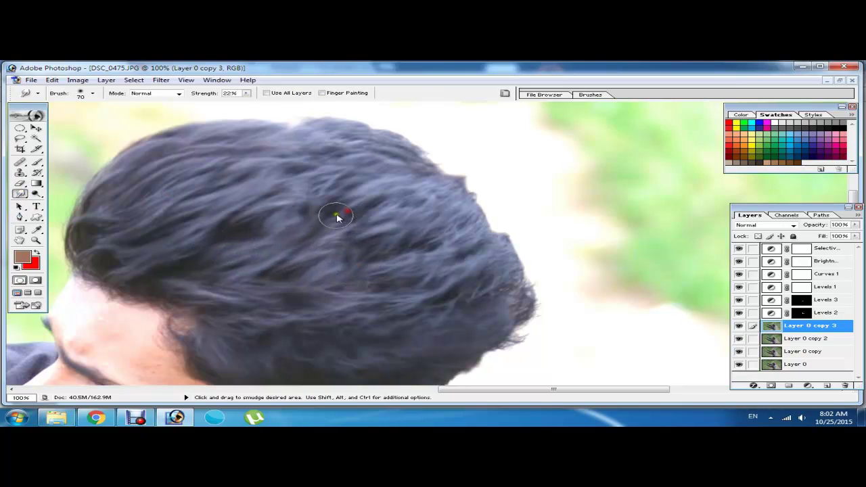
{"action": "left_click_drag", "start_coordinate": [422, 218], "coordinate": [455, 186]}
{"action": "type", "text": "60"}
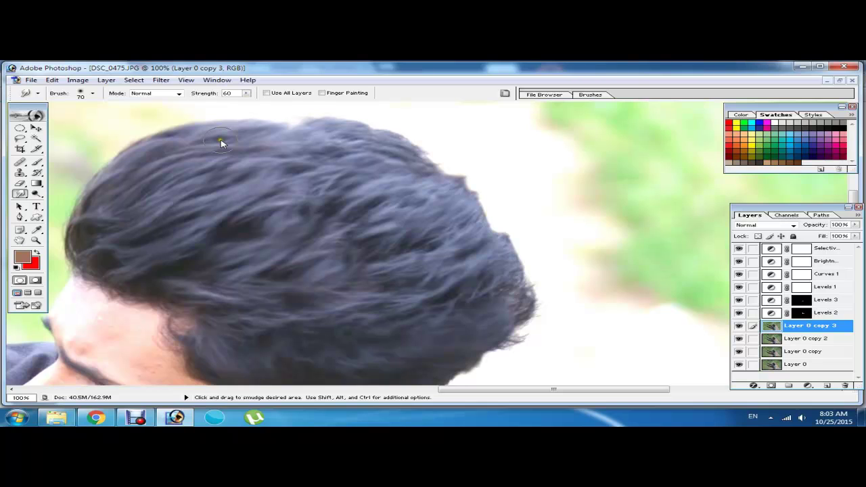
{"action": "key", "text": "Return"}
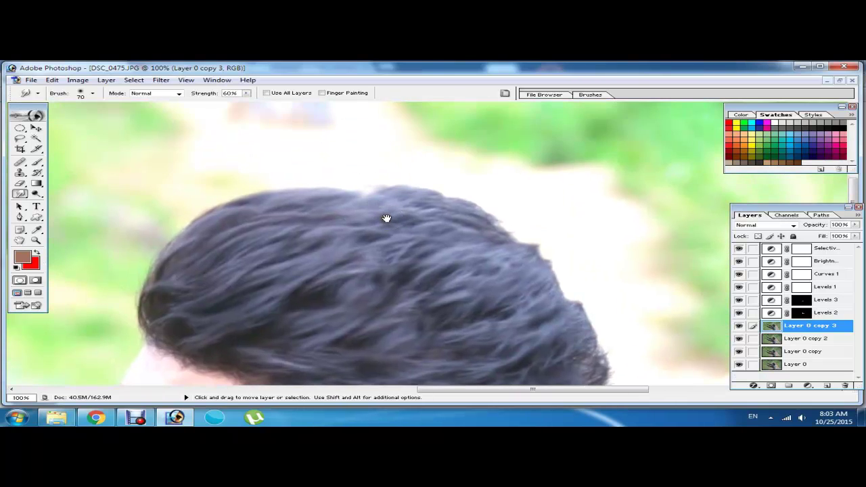
At 200% zoom, smudge the top hair edge outward into wisps
{"action": "key", "text": "ctrl+plus"}
{"action": "key", "text": "ctrl+minus"}
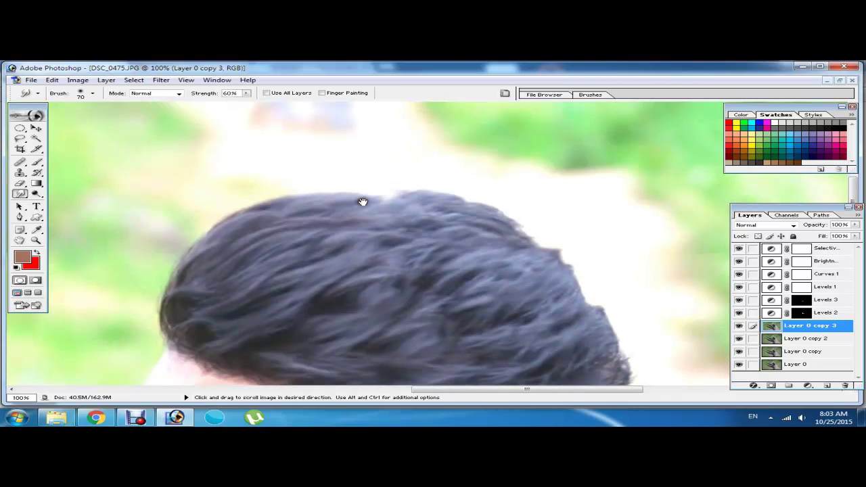
{"action": "key", "text": "ctrl+plus"}
{"action": "left_click_drag", "start_coordinate": [361, 201], "coordinate": [567, 219]}
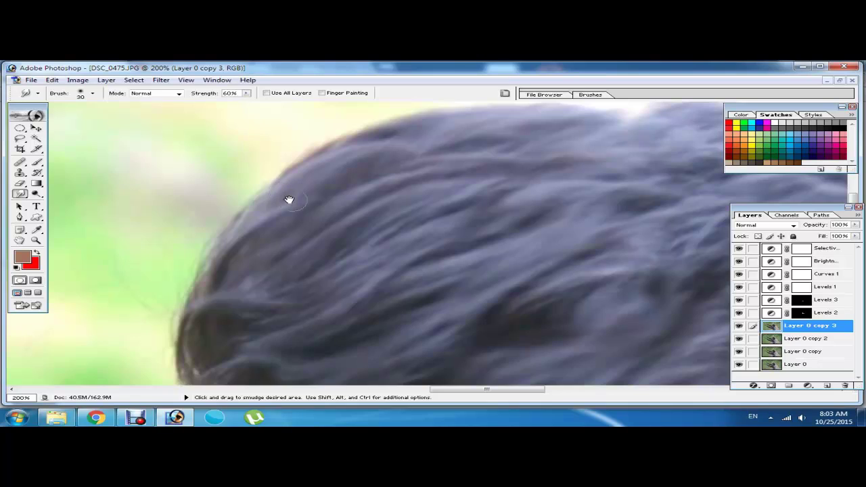
{"action": "left_click_drag", "start_coordinate": [289, 200], "coordinate": [241, 283]}
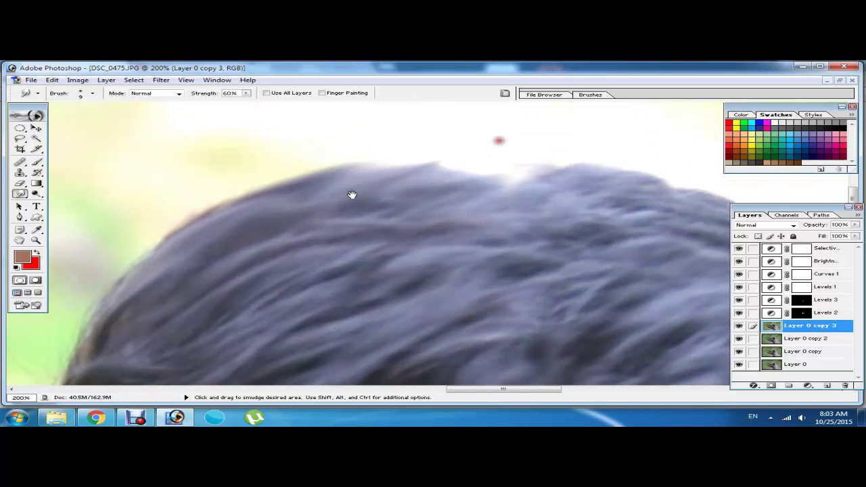
{"action": "left_click_drag", "start_coordinate": [296, 209], "coordinate": [244, 198]}
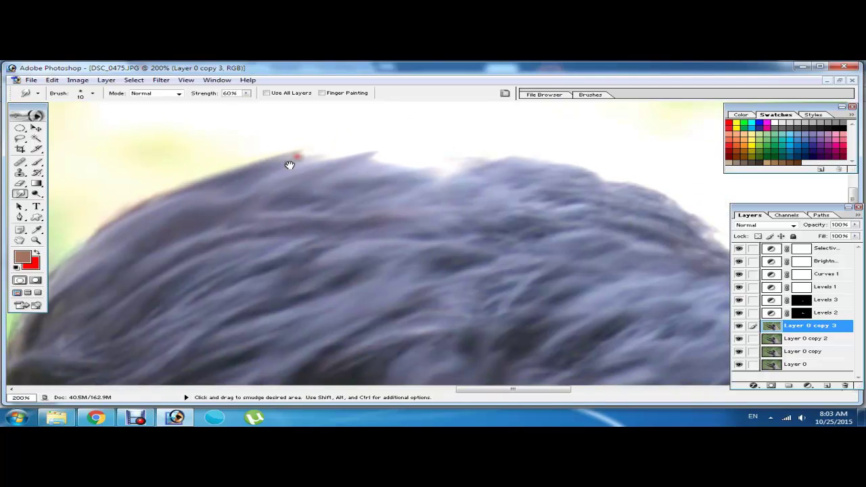
{"action": "left_click_drag", "start_coordinate": [342, 164], "coordinate": [382, 149]}
{"action": "left_click_drag", "start_coordinate": [301, 163], "coordinate": [271, 150]}
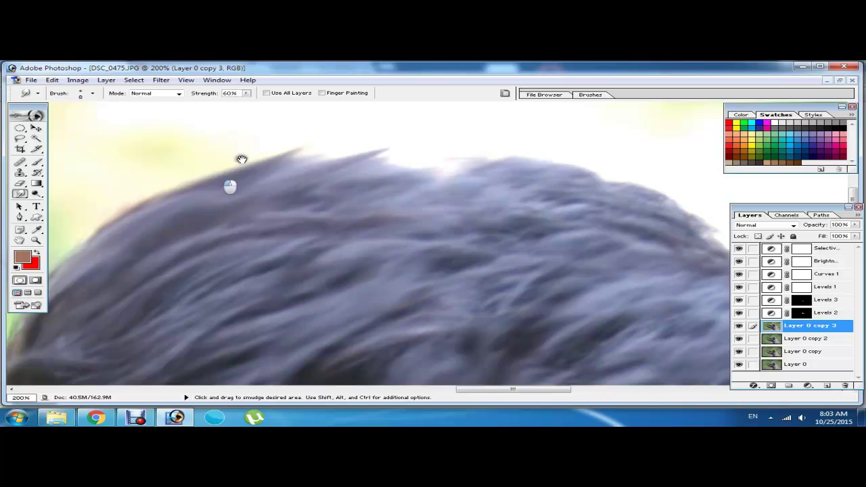
{"action": "left_click_drag", "start_coordinate": [478, 210], "coordinate": [295, 217]}
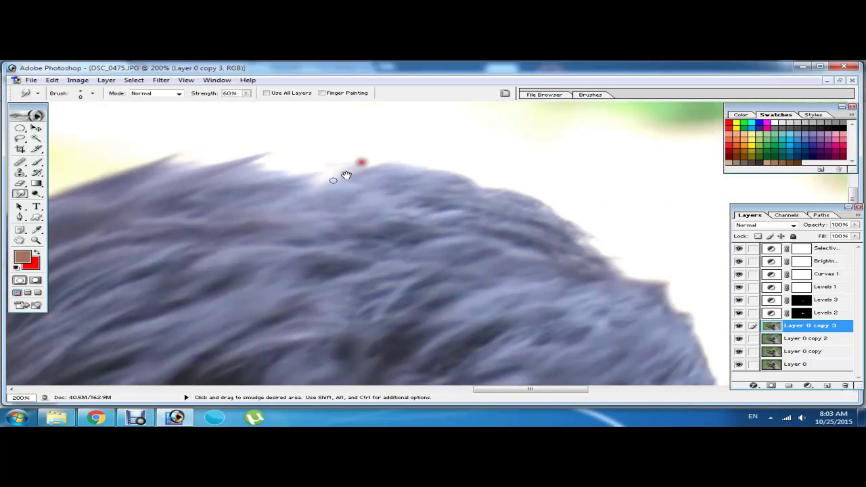
Pull fine wisps out along the top and right side of the hair
{"action": "left_click_drag", "start_coordinate": [394, 147], "coordinate": [352, 168]}
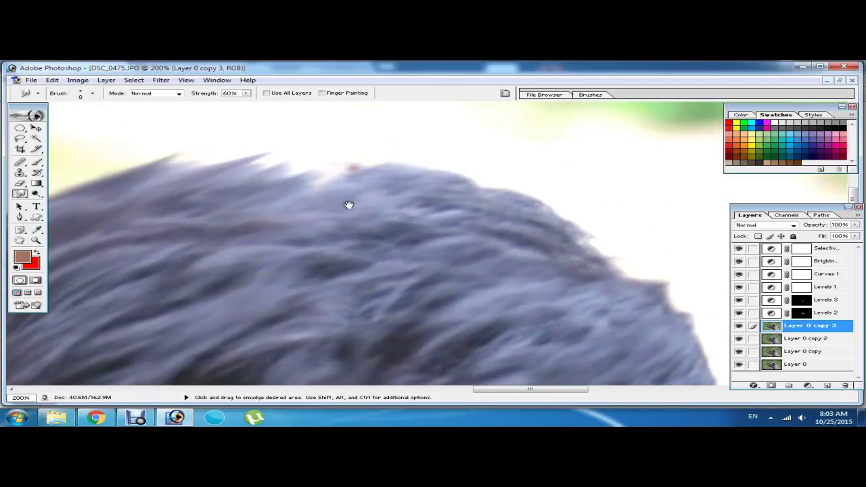
{"action": "mouse_move", "coordinate": [460, 158]}
{"action": "left_mouse_down"}
{"action": "mouse_move", "coordinate": [473, 185]}
{"action": "mouse_move", "coordinate": [383, 242]}
{"action": "left_mouse_up"}
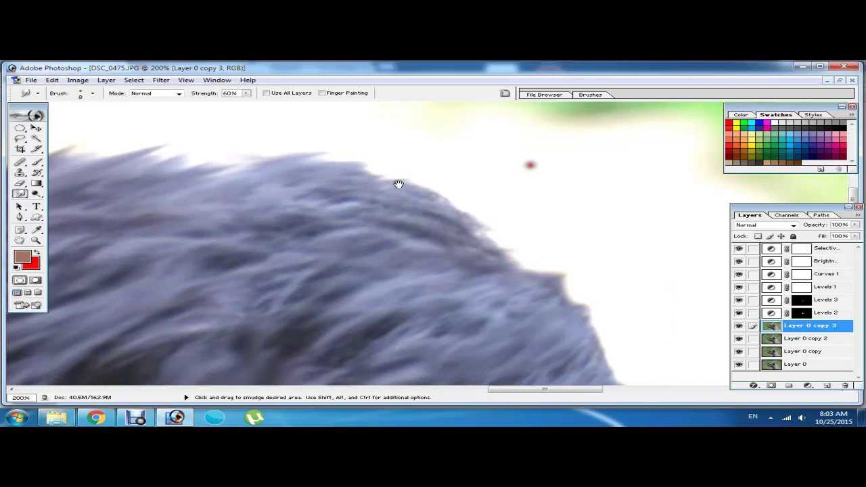
{"action": "left_click_drag", "start_coordinate": [440, 205], "coordinate": [505, 202]}
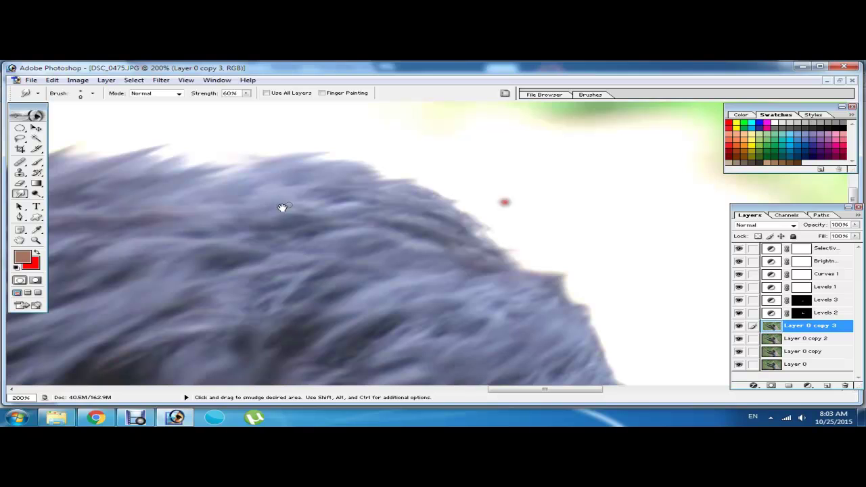
{"action": "left_click_drag", "start_coordinate": [375, 290], "coordinate": [223, 166]}
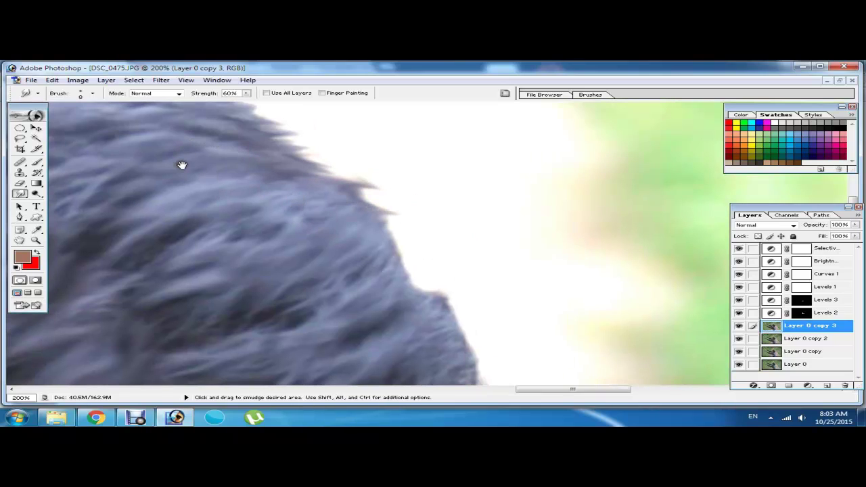
{"action": "left_click_drag", "start_coordinate": [369, 208], "coordinate": [416, 217]}
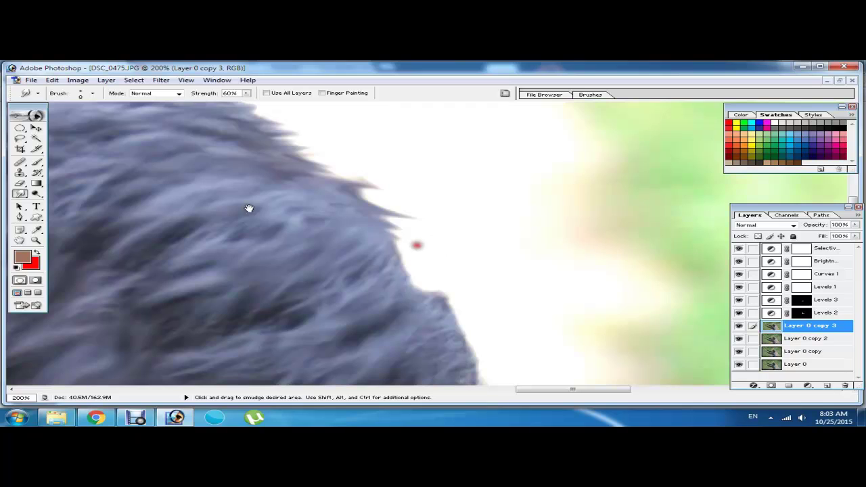
{"action": "left_click_drag", "start_coordinate": [444, 297], "coordinate": [488, 296]}
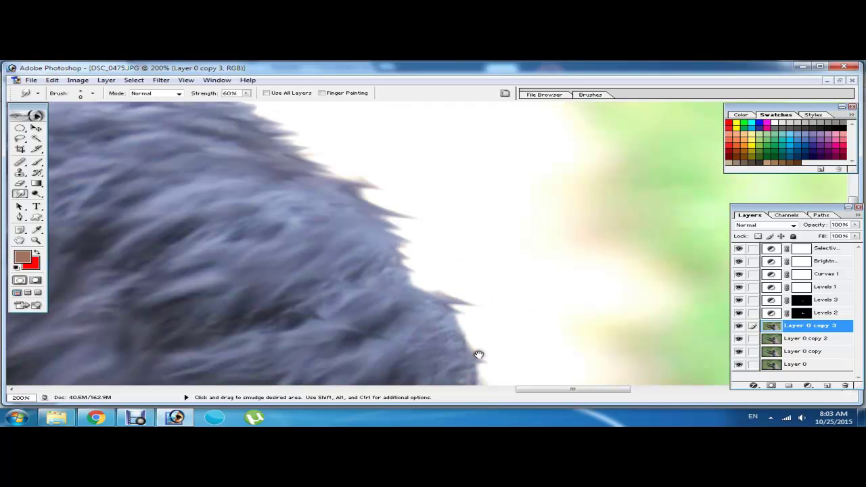
{"action": "left_click_drag", "start_coordinate": [390, 312], "coordinate": [334, 217]}
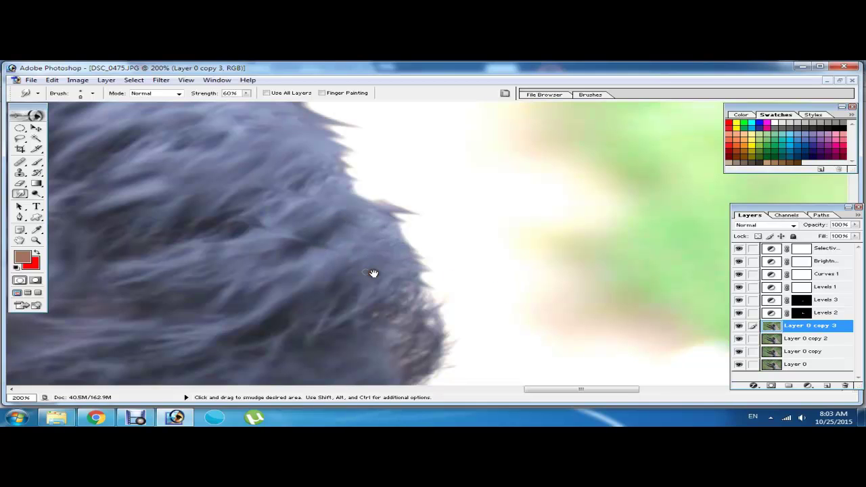
{"action": "mouse_move", "coordinate": [406, 301]}
{"action": "left_mouse_down"}
{"action": "mouse_move", "coordinate": [474, 328]}
{"action": "mouse_move", "coordinate": [473, 355]}
{"action": "left_mouse_up"}
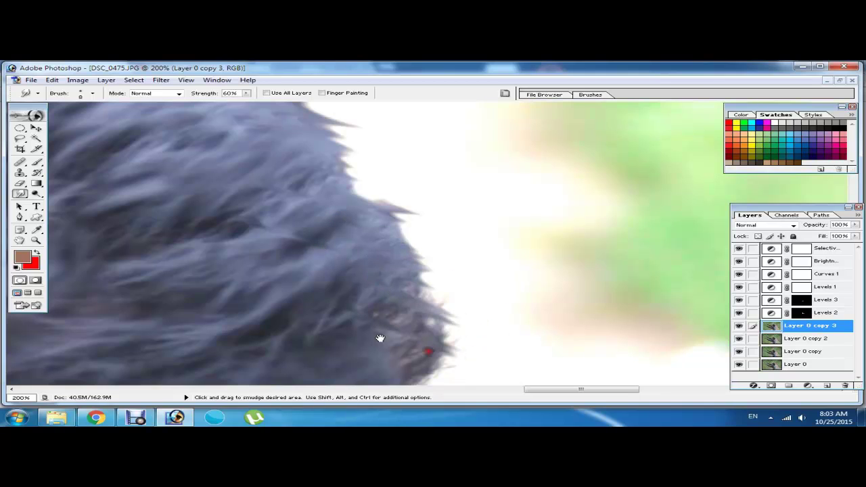
Zoom in on the face and smudge the hair edge above the ear into spiky strands
{"action": "key", "text": "ctrl+minus"}
{"action": "key", "text": "ctrl+minus"}
{"action": "key", "text": "ctrl+minus"}
{"action": "key", "text": "ctrl+minus"}
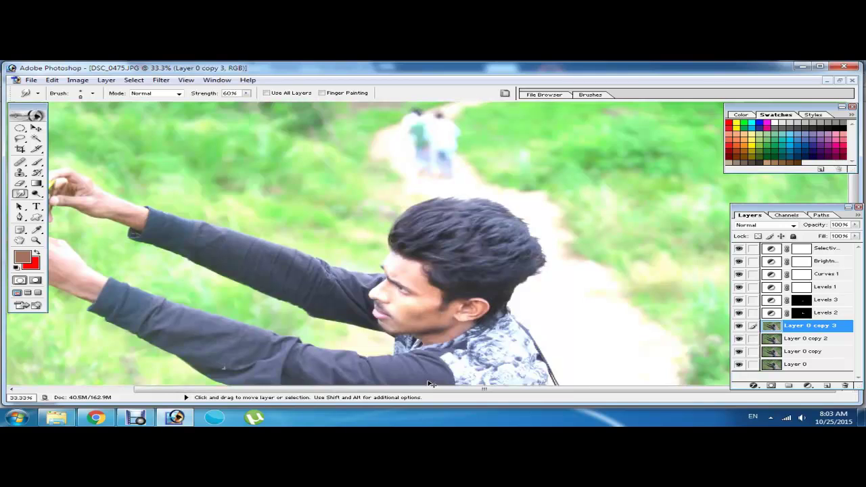
{"action": "key", "text": "ctrl+minus"}
{"action": "key", "text": "ctrl+plus"}
{"action": "key", "text": "ctrl+plus"}
{"action": "key", "text": "ctrl+plus"}
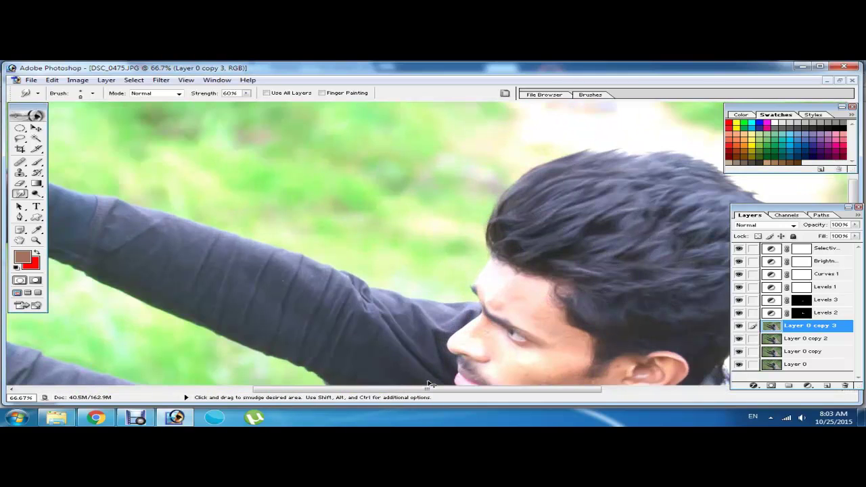
{"action": "mouse_move", "coordinate": [447, 352]}
{"action": "left_mouse_down"}
{"action": "mouse_move", "coordinate": [206, 254]}
{"action": "mouse_move", "coordinate": [146, 250]}
{"action": "left_mouse_up"}
{"action": "key", "text": "ctrl+plus"}
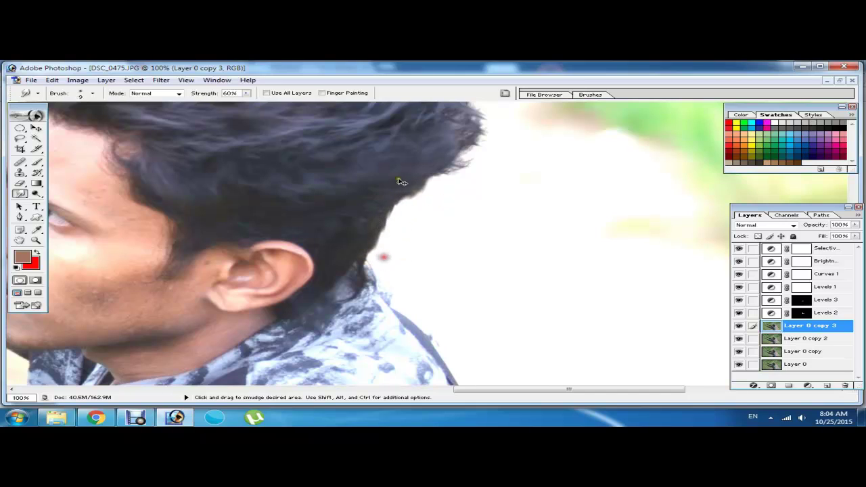
{"action": "left_click_drag", "start_coordinate": [379, 261], "coordinate": [402, 236]}
{"action": "mouse_move", "coordinate": [426, 193]}
{"action": "left_mouse_down"}
{"action": "mouse_move", "coordinate": [453, 158]}
{"action": "mouse_move", "coordinate": [436, 198]}
{"action": "left_mouse_up"}
{"action": "mouse_move", "coordinate": [390, 202]}
{"action": "left_mouse_down"}
{"action": "mouse_move", "coordinate": [374, 265]}
{"action": "mouse_move", "coordinate": [382, 214]}
{"action": "left_mouse_up"}
{"action": "mouse_move", "coordinate": [382, 270]}
{"action": "left_mouse_down"}
{"action": "mouse_move", "coordinate": [373, 232]}
{"action": "mouse_move", "coordinate": [366, 273]}
{"action": "mouse_move", "coordinate": [401, 168]}
{"action": "left_mouse_up"}
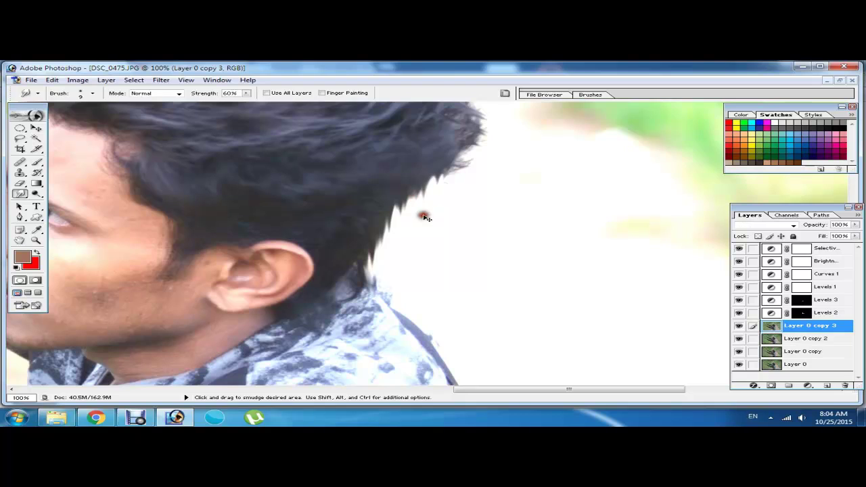
{"action": "left_click_drag", "start_coordinate": [424, 217], "coordinate": [429, 174]}
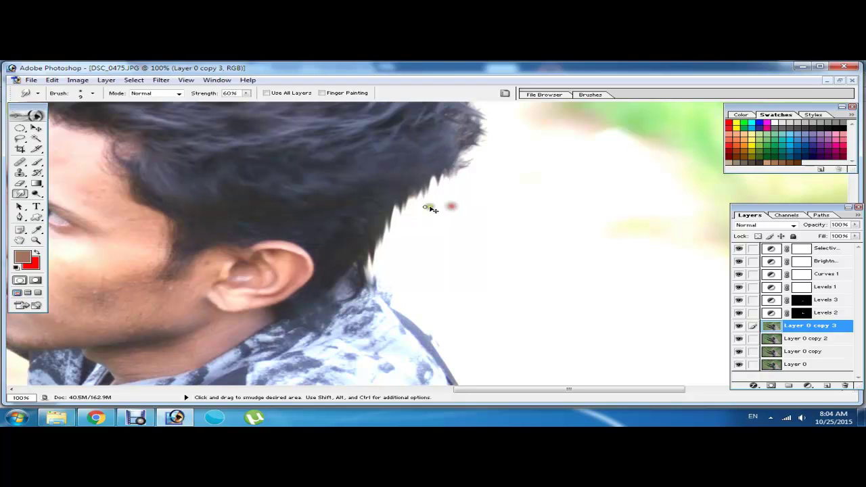
{"action": "scroll", "coordinate": [406, 251], "scroll_direction": "up", "scroll_amount": 3}
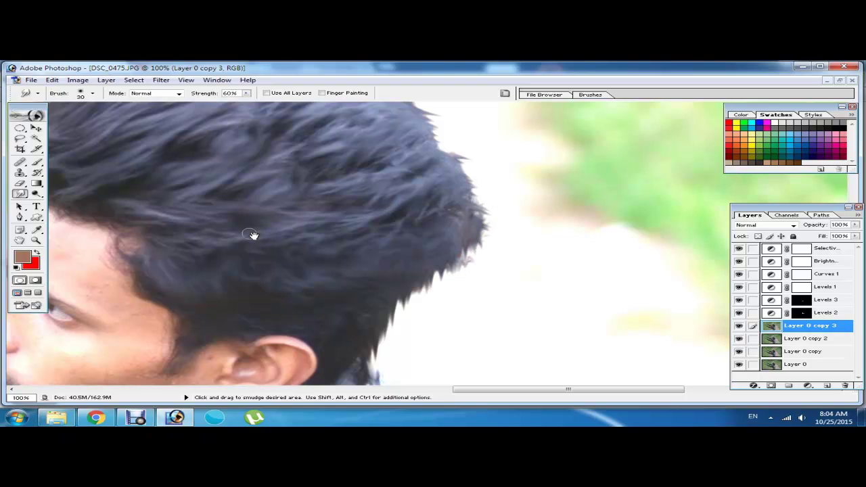
{"action": "mouse_move", "coordinate": [236, 319]}
{"action": "left_mouse_down"}
{"action": "mouse_move", "coordinate": [251, 290]}
{"action": "mouse_move", "coordinate": [341, 246]}
{"action": "mouse_move", "coordinate": [607, 237]}
{"action": "left_mouse_up"}
Smudge the forehead hairline with a size 20 brush at 200% zoom
{"action": "key", "text": "ctrl+plus"}
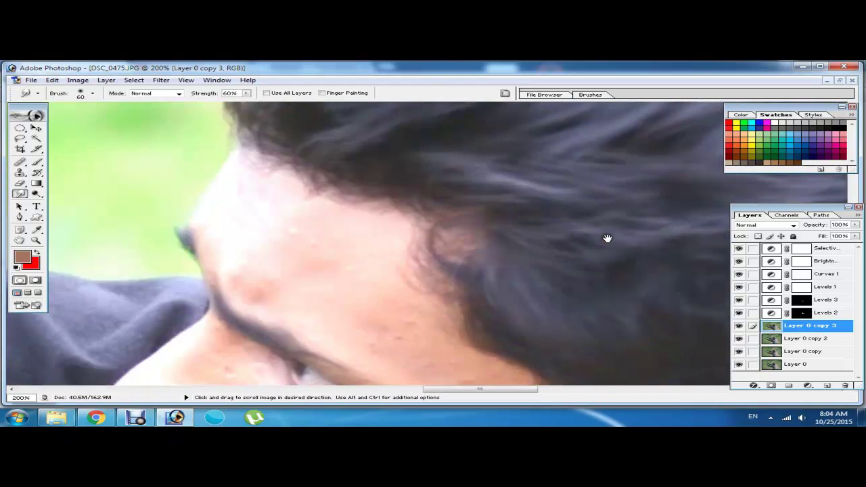
{"action": "key", "text": "bracketleft"}
{"action": "key", "text": "bracketleft"}
{"action": "key", "text": "bracketleft"}
{"action": "key", "text": "bracketleft"}
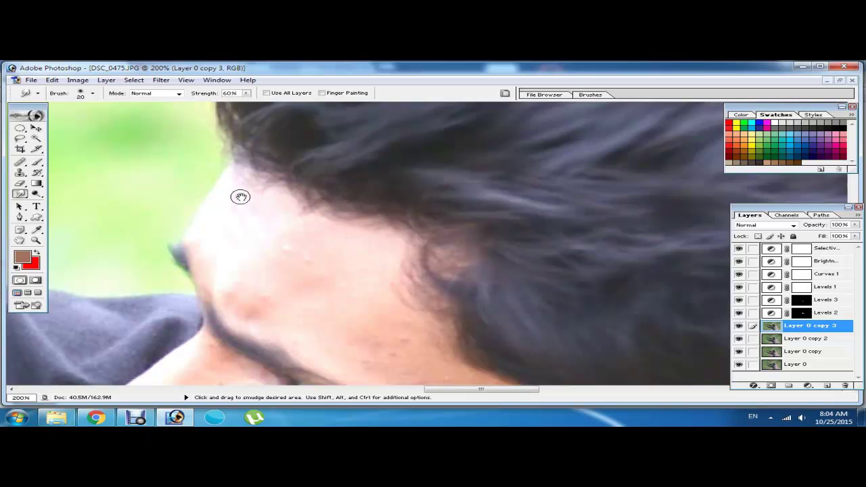
{"action": "mouse_move", "coordinate": [255, 166]}
{"action": "left_mouse_down"}
{"action": "mouse_move", "coordinate": [277, 180]}
{"action": "mouse_move", "coordinate": [286, 203]}
{"action": "mouse_move", "coordinate": [304, 196]}
{"action": "mouse_move", "coordinate": [334, 221]}
{"action": "mouse_move", "coordinate": [379, 239]}
{"action": "mouse_move", "coordinate": [449, 322]}
{"action": "left_mouse_up"}
{"action": "key", "text": "bracketright"}
{"action": "key", "text": "bracketright"}
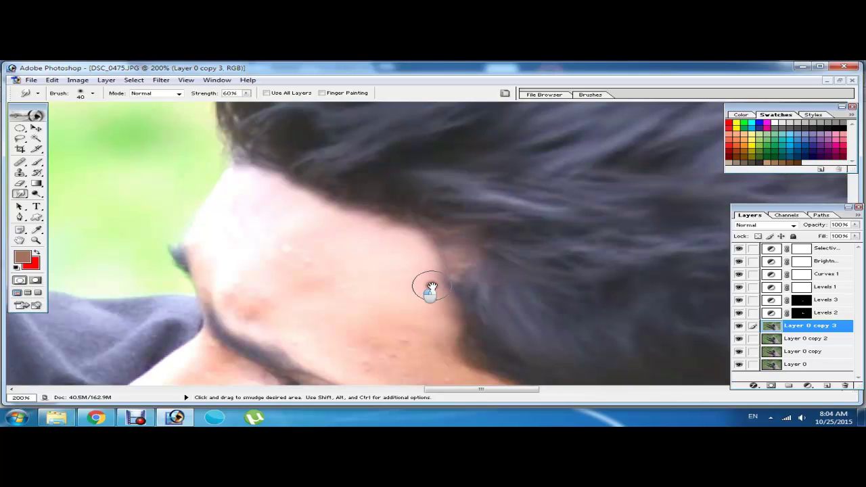
With a size 40 brush, smooth forehead spots and skin along the hairline and cheek
{"action": "left_click", "coordinate": [373, 235]}
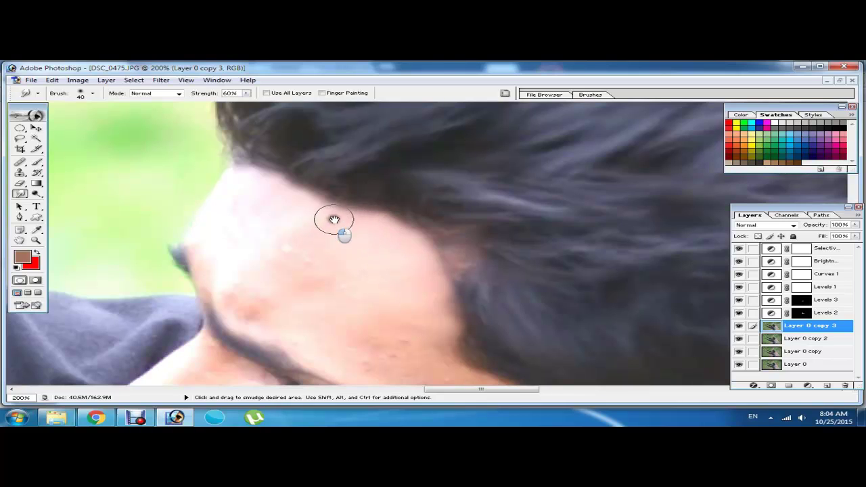
{"action": "left_click_drag", "start_coordinate": [372, 234], "coordinate": [319, 213]}
{"action": "scroll", "coordinate": [295, 213], "scroll_direction": "down", "scroll_amount": 5}
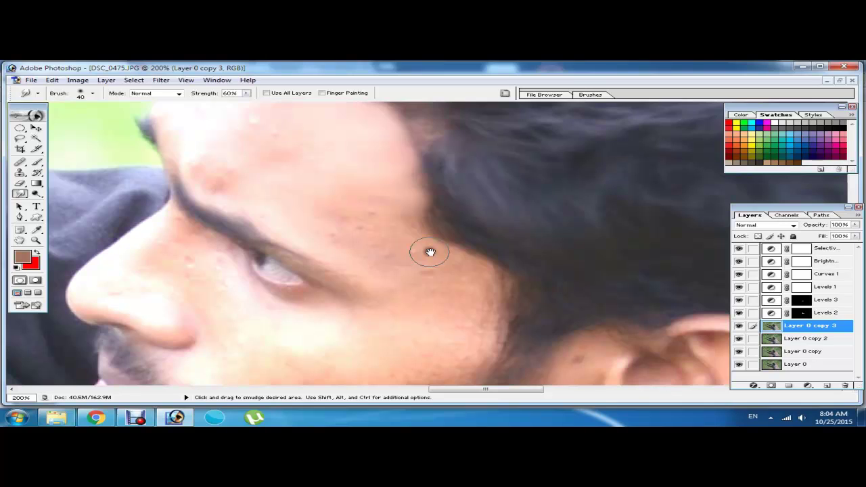
{"action": "left_click", "coordinate": [479, 343]}
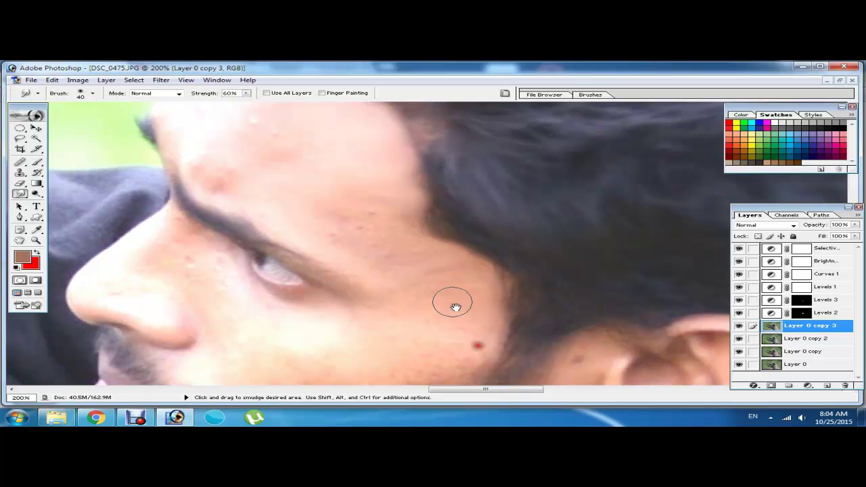
{"action": "left_click", "coordinate": [368, 218]}
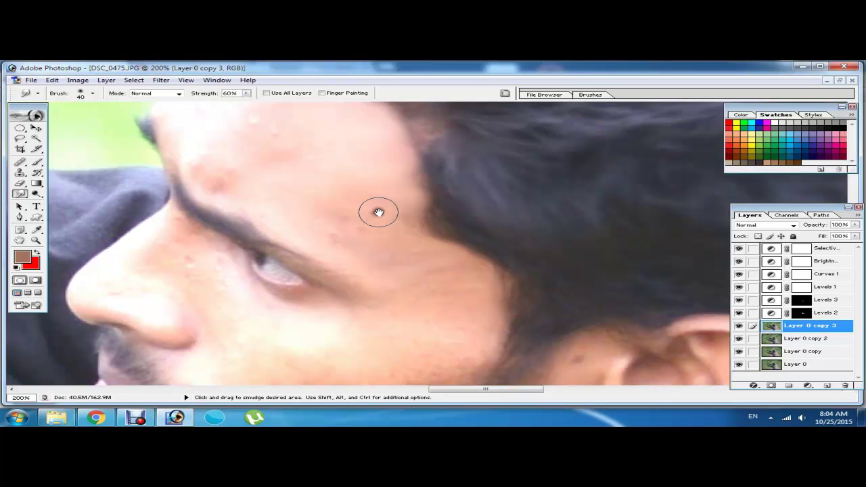
{"action": "mouse_move", "coordinate": [400, 209]}
{"action": "left_mouse_down"}
{"action": "mouse_move", "coordinate": [458, 259]}
{"action": "mouse_move", "coordinate": [491, 316]}
{"action": "mouse_move", "coordinate": [536, 194]}
{"action": "left_mouse_up"}
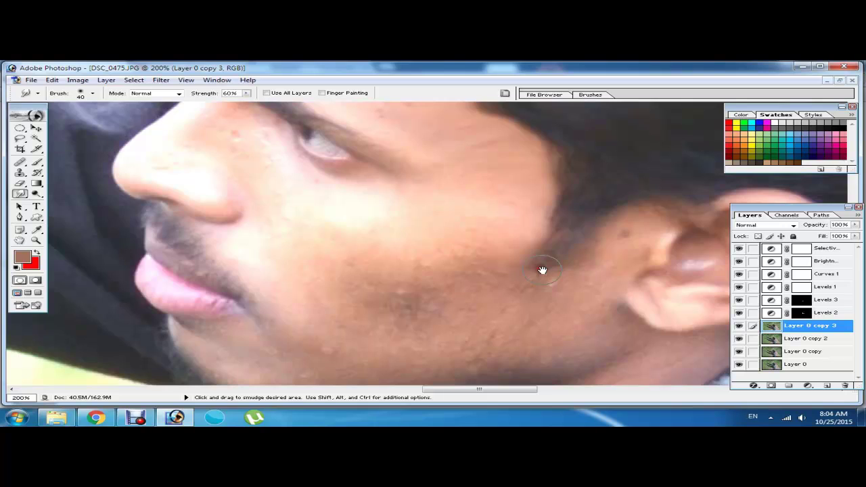
{"action": "key", "text": "ctrl+minus"}
{"action": "key", "text": "ctrl+minus"}
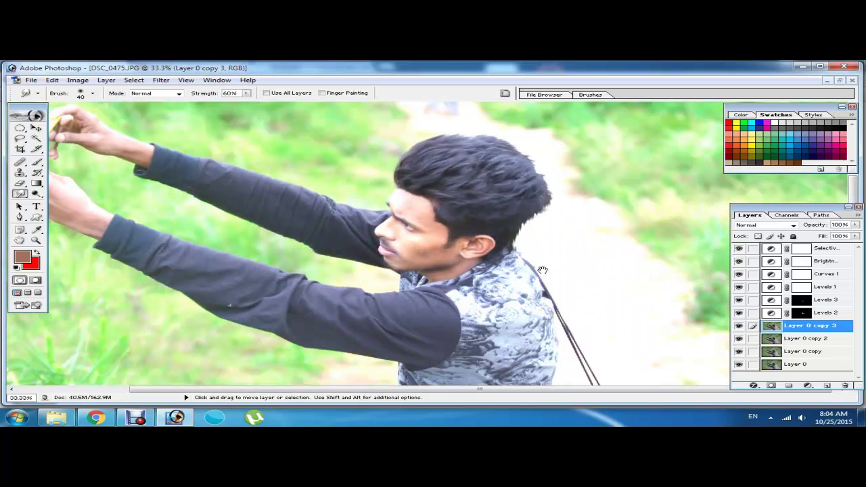
{"action": "key", "text": "ctrl+minus"}
{"action": "key", "text": "ctrl+minus"}
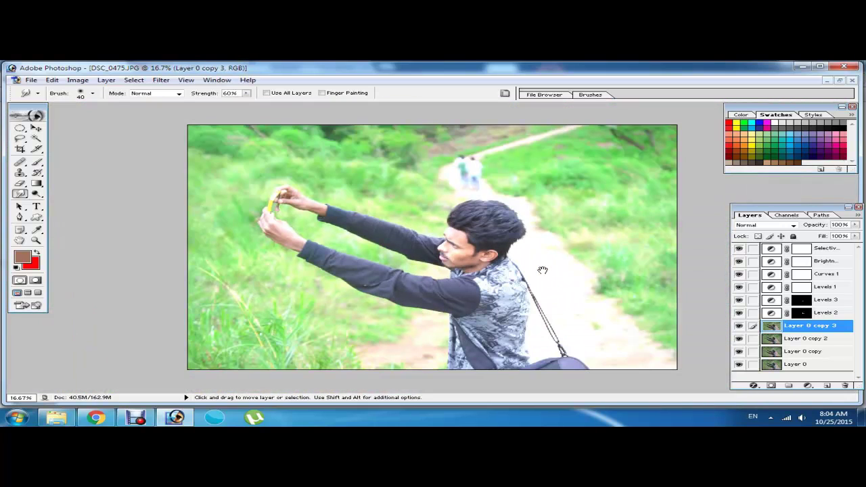
Delete Layer 0 copy 3 and duplicate Layer 0 copy 2 as a new Layer 0 copy 3
{"action": "right_click", "coordinate": [813, 329]}
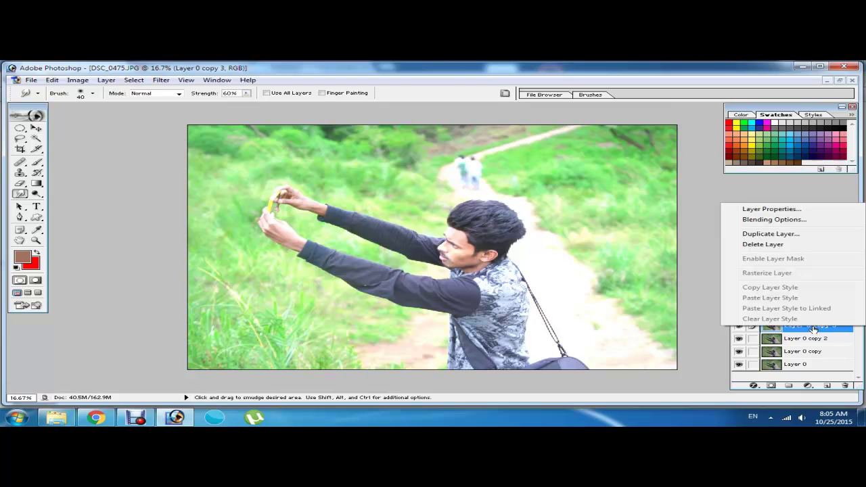
{"action": "left_click", "coordinate": [815, 330]}
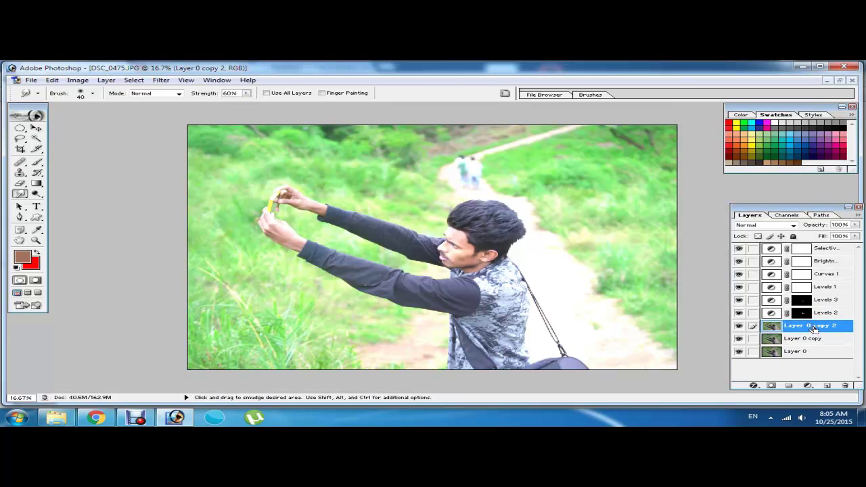
{"action": "right_click", "coordinate": [812, 329]}
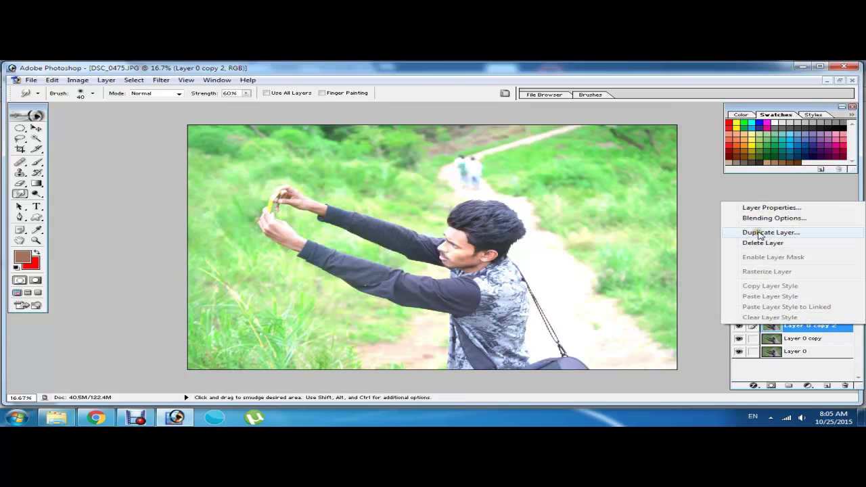
{"action": "left_click", "coordinate": [759, 234]}
{"action": "key", "text": "Return"}
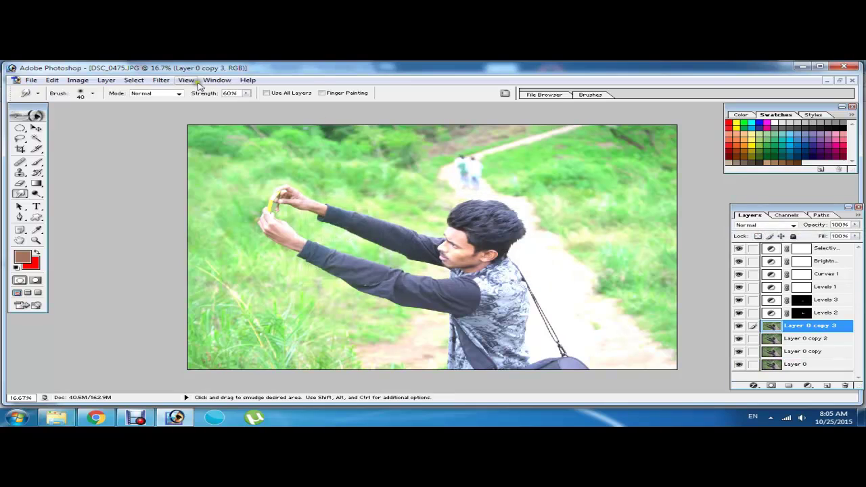
Add a Selective Color adjustment layer and add magenta to the Blues
{"action": "left_click", "coordinate": [810, 387]}
{"action": "left_click", "coordinate": [798, 321]}
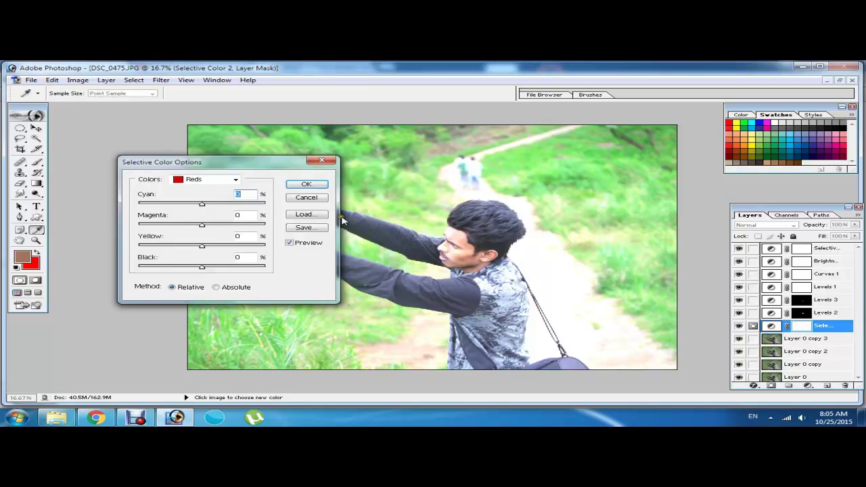
{"action": "left_click_drag", "start_coordinate": [246, 164], "coordinate": [788, 160]}
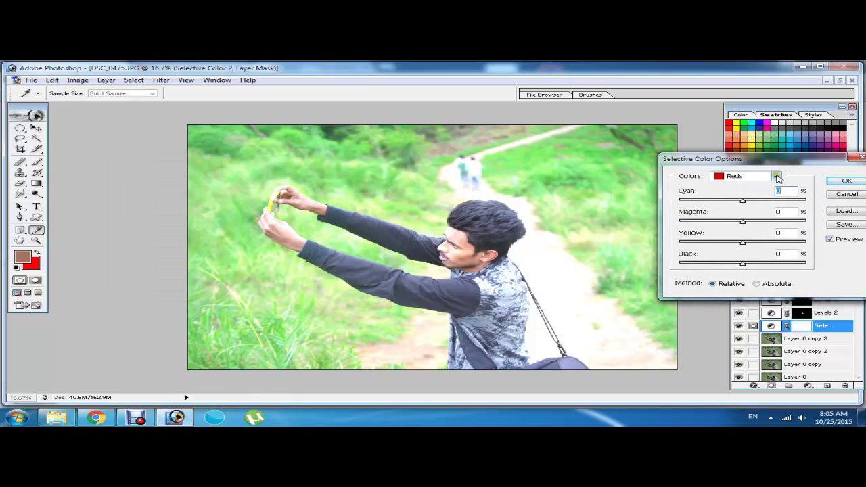
{"action": "left_click", "coordinate": [777, 178]}
{"action": "left_click", "coordinate": [770, 214]}
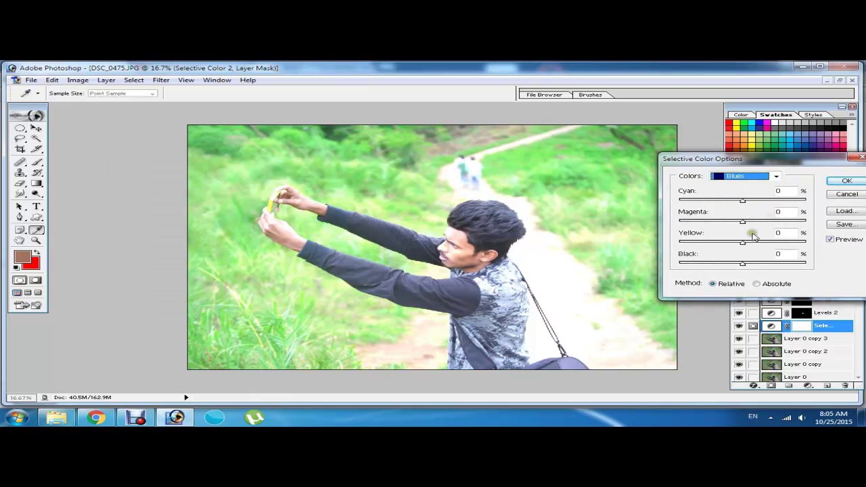
{"action": "left_click_drag", "start_coordinate": [742, 222], "coordinate": [784, 228]}
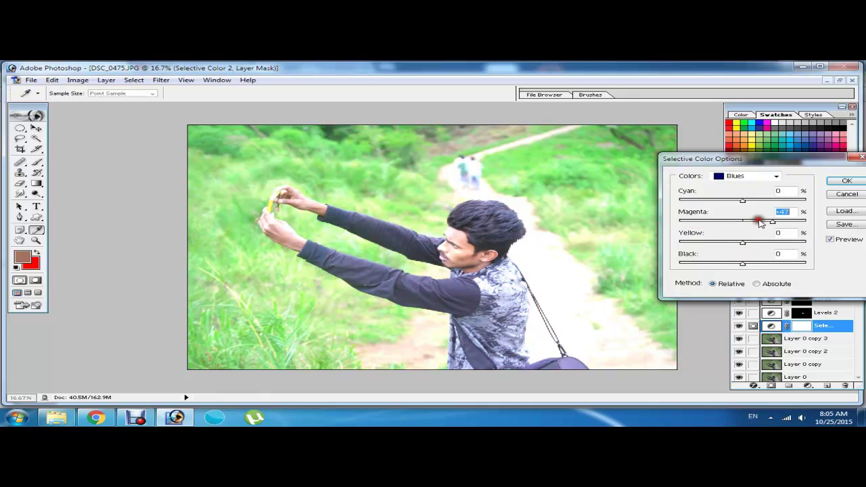
Set the Greens to Yellow +100 and Black +94, then accept the adjustment
{"action": "left_click", "coordinate": [744, 176]}
{"action": "left_click", "coordinate": [744, 202]}
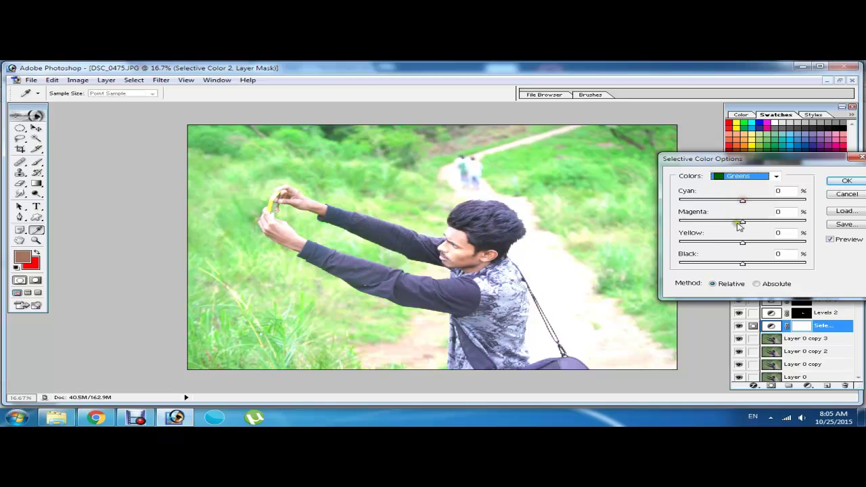
{"action": "mouse_move", "coordinate": [743, 221]}
{"action": "left_mouse_down"}
{"action": "mouse_move", "coordinate": [755, 224]}
{"action": "mouse_move", "coordinate": [708, 222]}
{"action": "mouse_move", "coordinate": [809, 238]}
{"action": "left_mouse_up"}
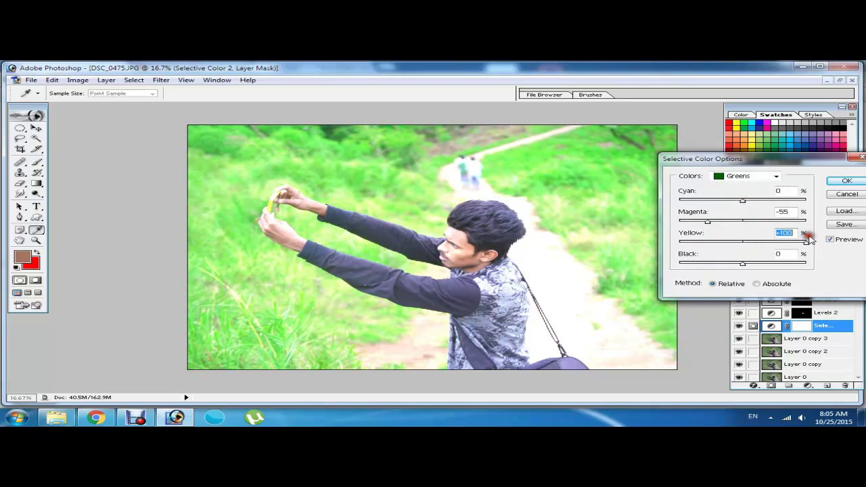
{"action": "mouse_move", "coordinate": [708, 222]}
{"action": "left_mouse_down"}
{"action": "mouse_move", "coordinate": [806, 221]}
{"action": "mouse_move", "coordinate": [743, 224]}
{"action": "mouse_move", "coordinate": [679, 201]}
{"action": "left_mouse_up"}
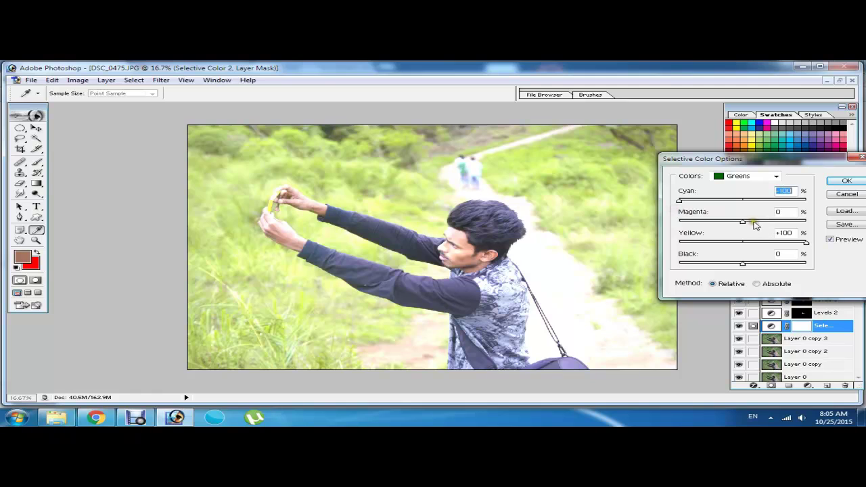
{"action": "mouse_move", "coordinate": [743, 222]}
{"action": "left_mouse_down"}
{"action": "mouse_move", "coordinate": [812, 223]}
{"action": "mouse_move", "coordinate": [748, 223]}
{"action": "left_mouse_up"}
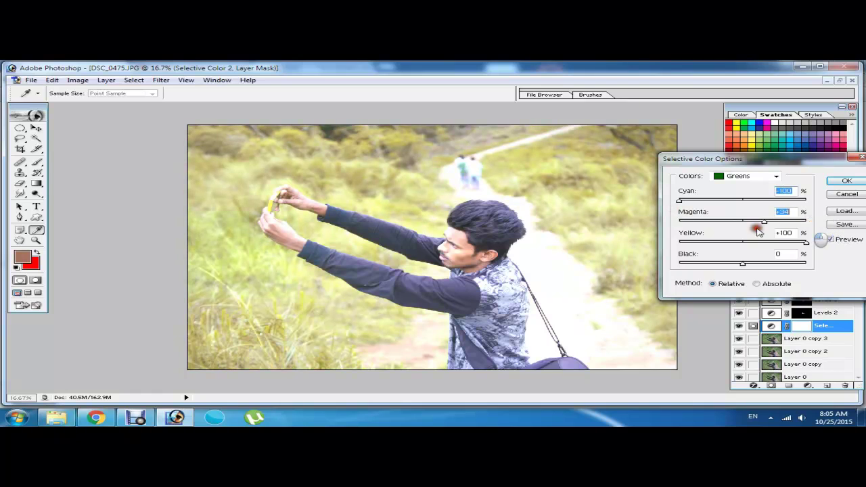
{"action": "left_click_drag", "start_coordinate": [681, 201], "coordinate": [743, 201]}
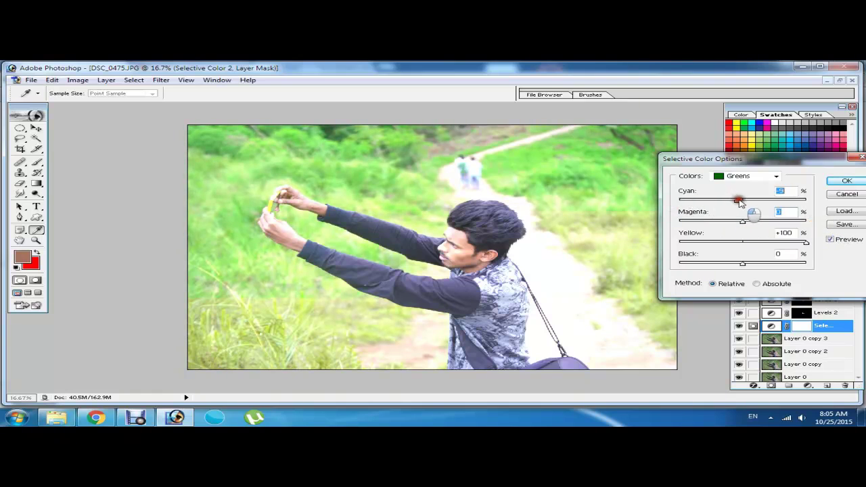
{"action": "left_click", "coordinate": [743, 264]}
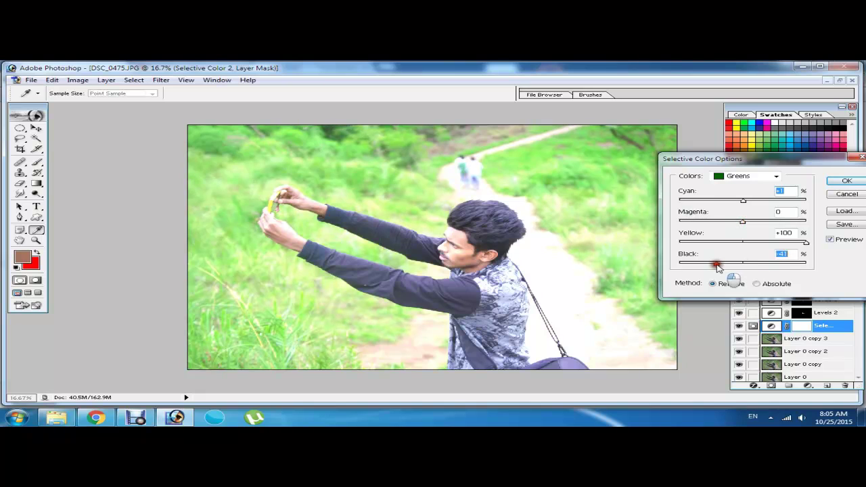
{"action": "left_click_drag", "start_coordinate": [742, 265], "coordinate": [803, 263]}
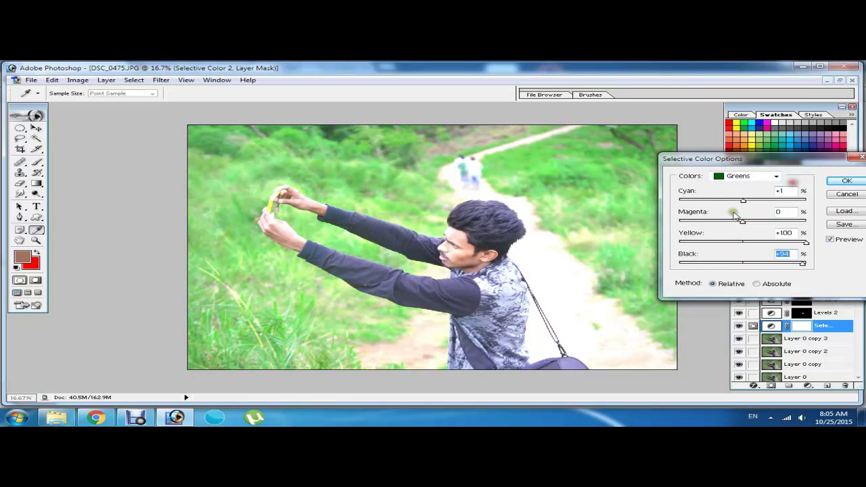
{"action": "mouse_move", "coordinate": [742, 222]}
{"action": "left_mouse_down"}
{"action": "mouse_move", "coordinate": [693, 225]}
{"action": "mouse_move", "coordinate": [743, 225]}
{"action": "left_mouse_up"}
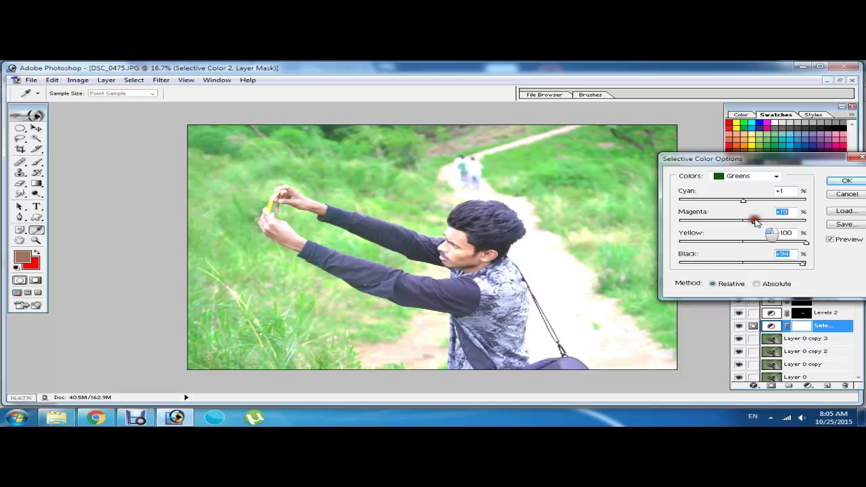
{"action": "left_click", "coordinate": [840, 181]}
{"action": "key", "text": "r"}
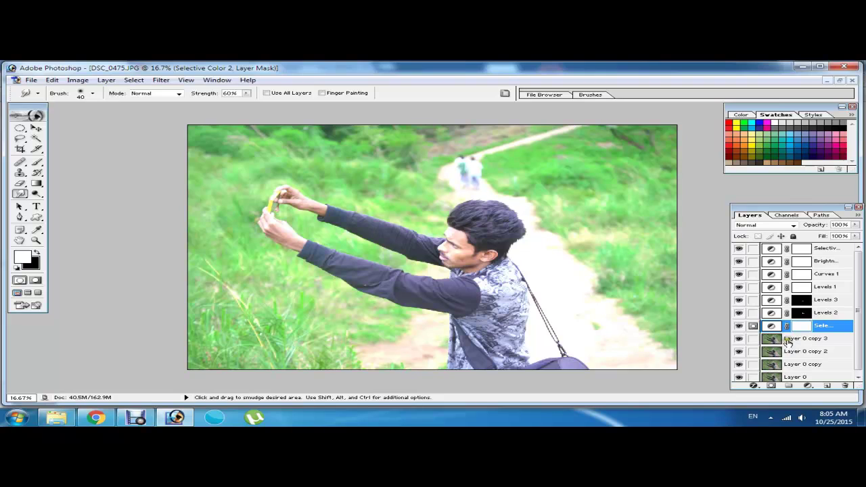
Add a new empty Layer 1 above Layer 0 copy 3 with the Brush tool enlarged
{"action": "left_click", "coordinate": [788, 341]}
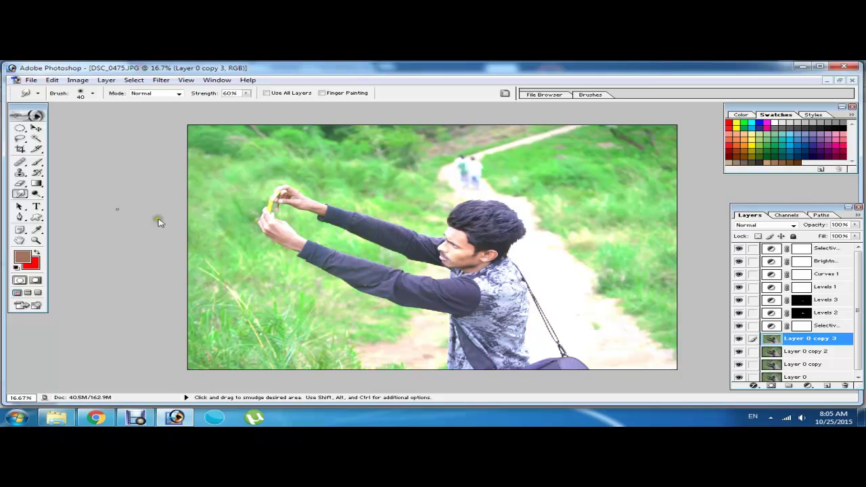
{"action": "key", "text": "b"}
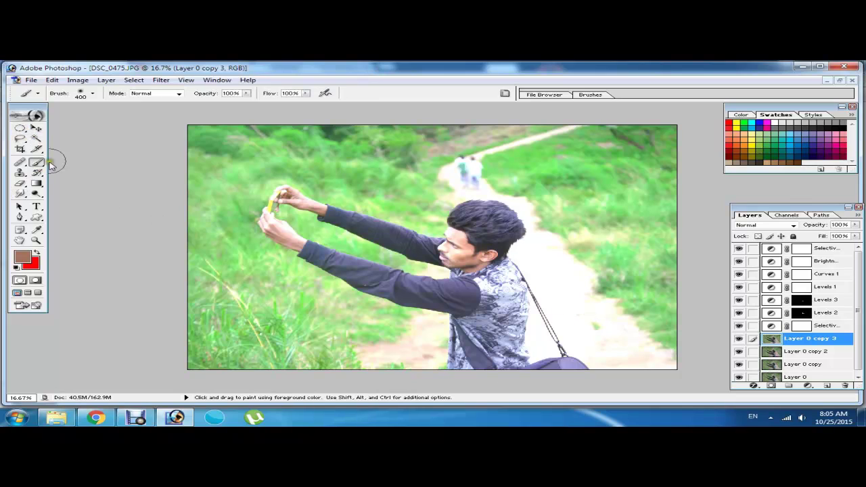
{"action": "left_click", "coordinate": [827, 385]}
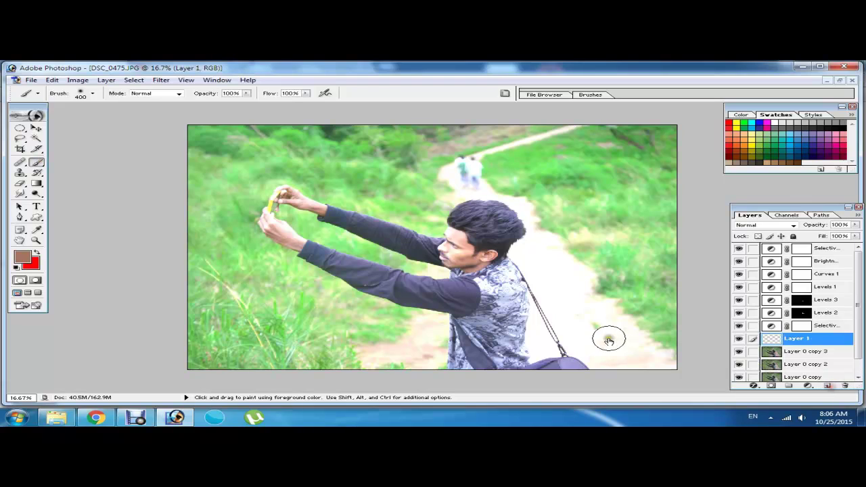
{"action": "key", "text": "bracketright"}
{"action": "key", "text": "bracketright"}
{"action": "key", "text": "bracketright"}
{"action": "key", "text": "bracketright"}
{"action": "key", "text": "bracketright"}
{"action": "key", "text": "bracketright"}
{"action": "key", "text": "bracketright"}
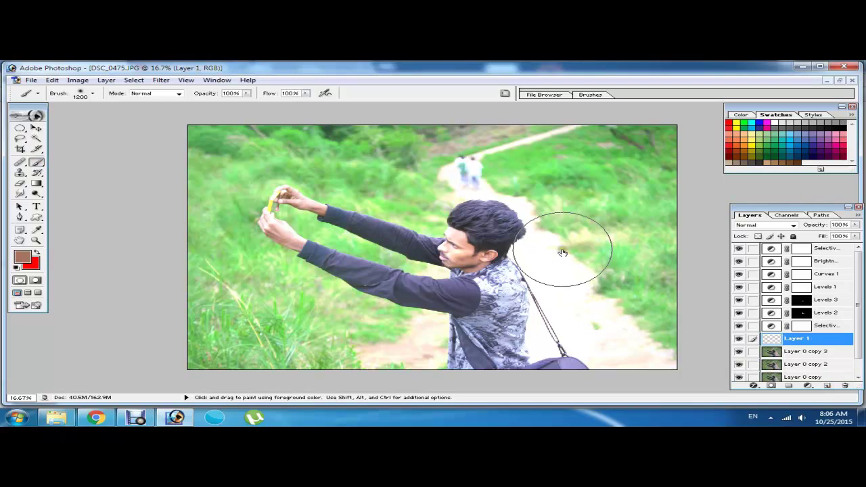
{"action": "key", "text": "bracketright"}
{"action": "key", "text": "bracketright"}
{"action": "key", "text": "bracketleft"}
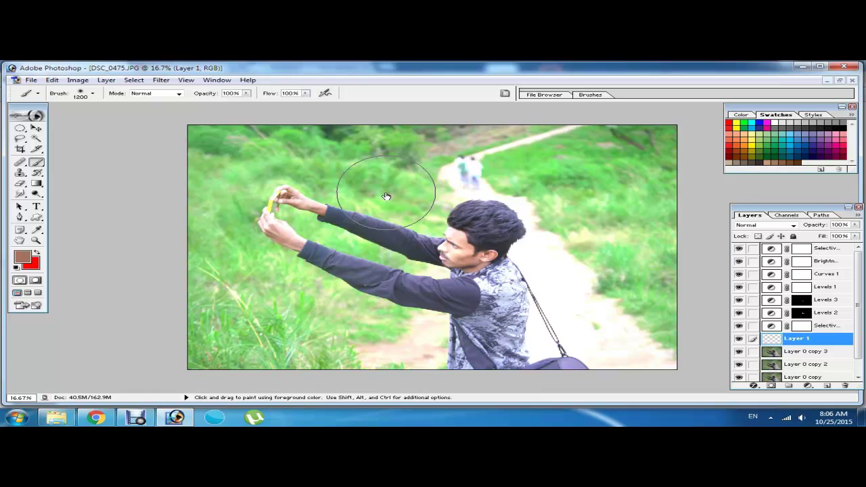
Choose a hard round brush tip and make it much larger
{"action": "right_click", "coordinate": [378, 189]}
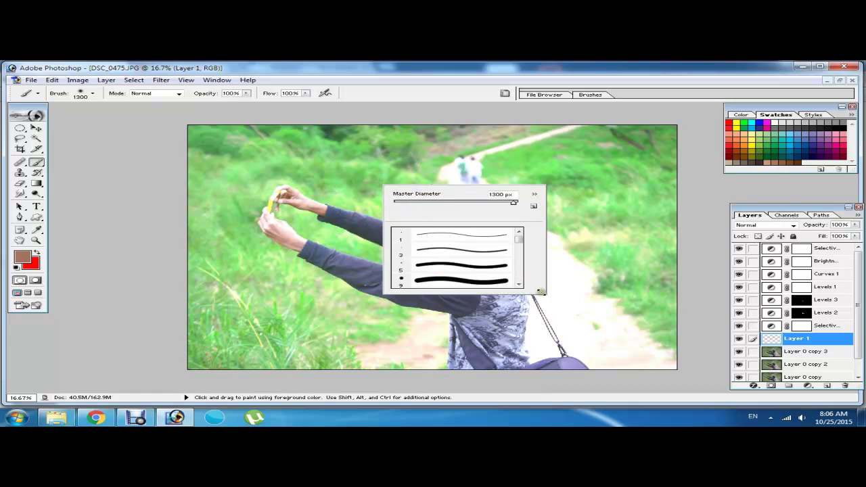
{"action": "left_click_drag", "start_coordinate": [541, 291], "coordinate": [672, 366]}
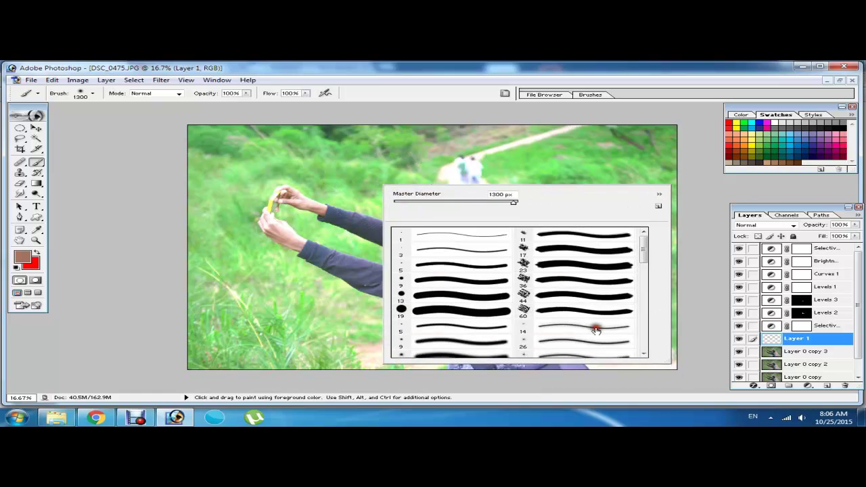
{"action": "double_click", "coordinate": [440, 309]}
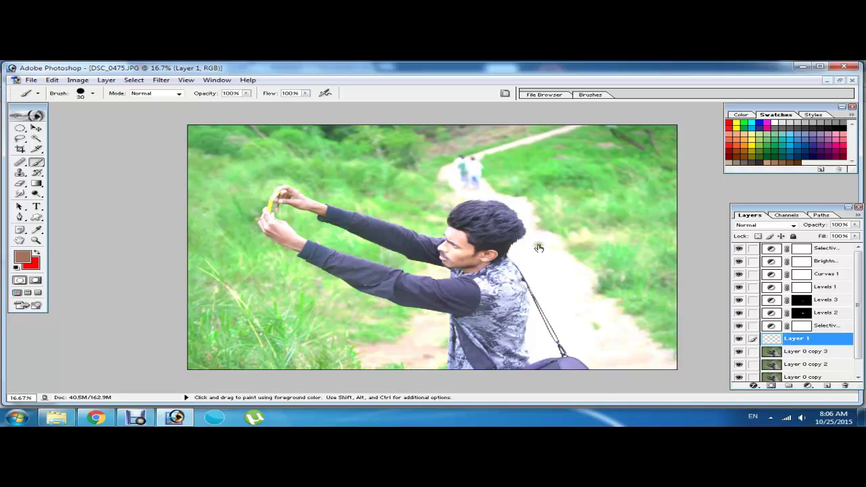
{"action": "key", "text": "bracketright"}
{"action": "key", "text": "bracketright"}
{"action": "key", "text": "bracketright"}
{"action": "key", "text": "bracketright"}
{"action": "key", "text": "bracketright"}
{"action": "key", "text": "bracketright"}
{"action": "key", "text": "bracketright"}
{"action": "key", "text": "bracketright"}
{"action": "key", "text": "bracketright"}
Set the foreground colour to bright yellow, undoing a test dab
{"action": "left_click", "coordinate": [22, 256]}
{"action": "left_click", "coordinate": [465, 283]}
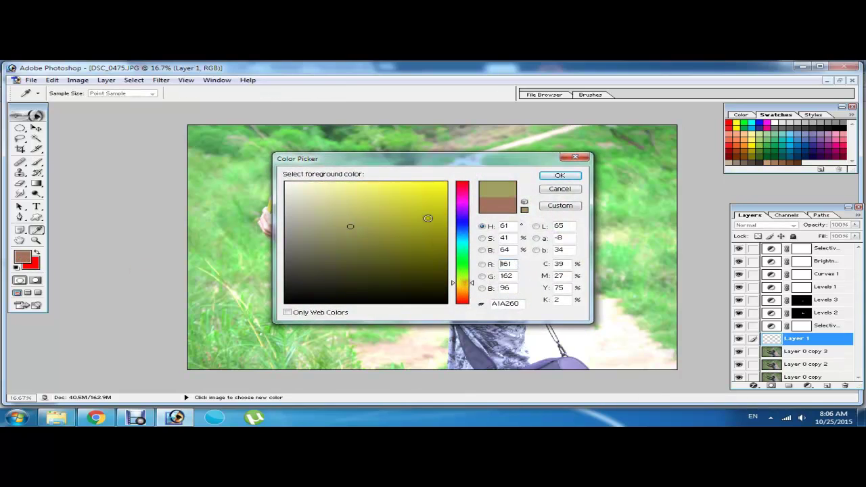
{"action": "left_click_drag", "start_coordinate": [425, 239], "coordinate": [460, 193]}
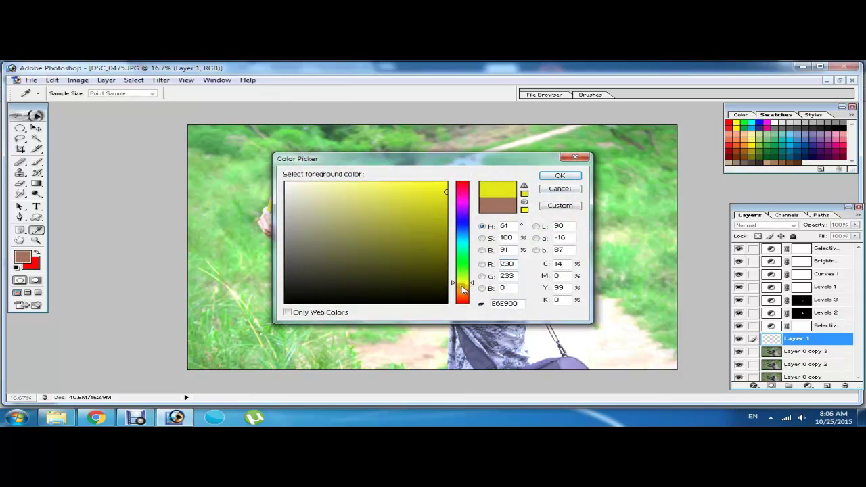
{"action": "left_click_drag", "start_coordinate": [463, 289], "coordinate": [463, 288]}
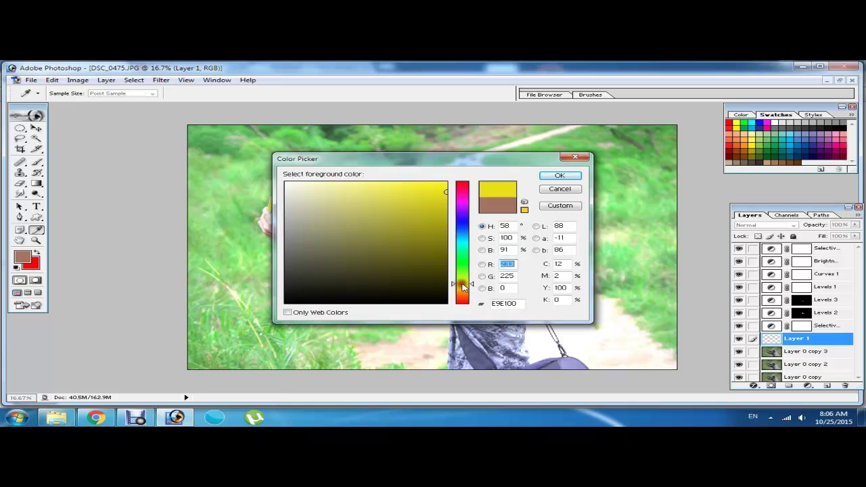
{"action": "left_click", "coordinate": [560, 176]}
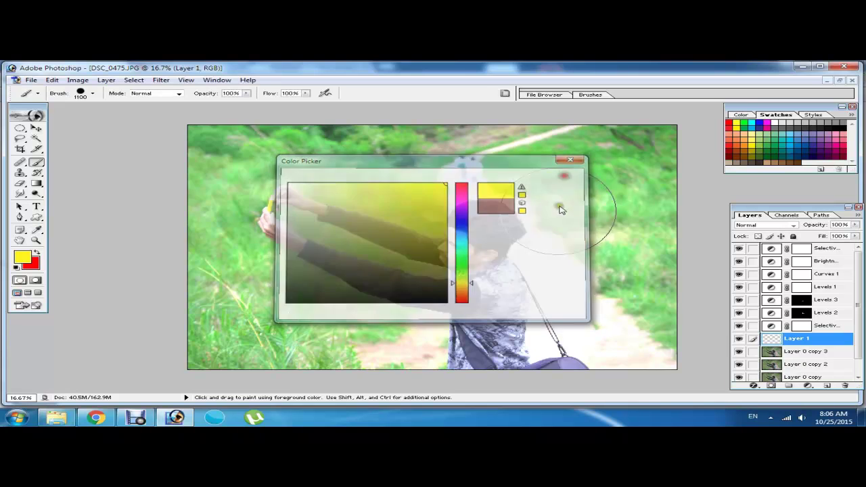
{"action": "left_click", "coordinate": [534, 263]}
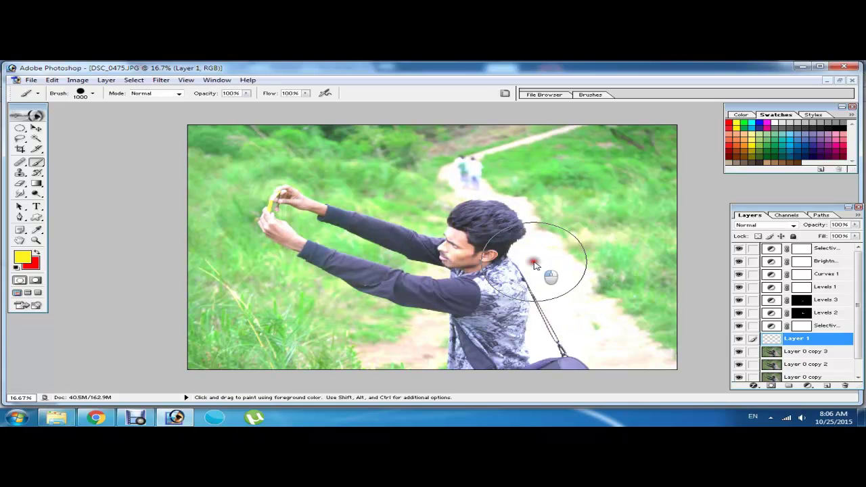
{"action": "key", "text": "ctrl+z"}
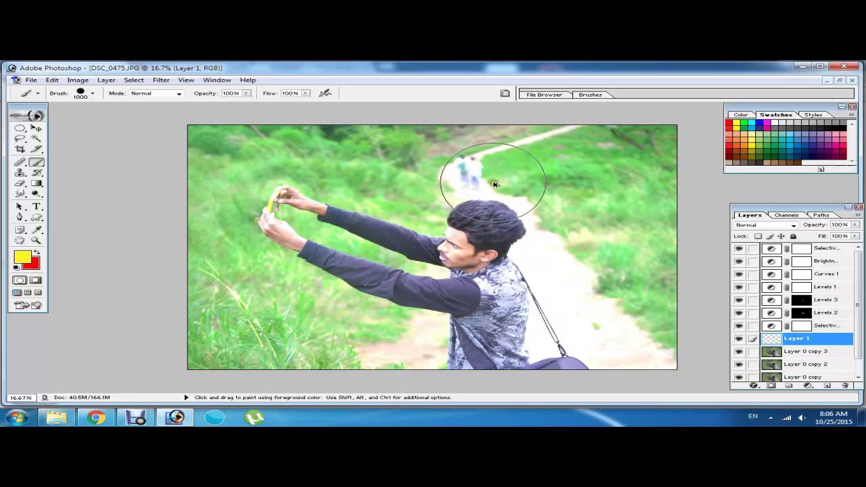
Paint a glow beside the man's neck with a 1200 px soft round brush
{"action": "right_click", "coordinate": [452, 177]}
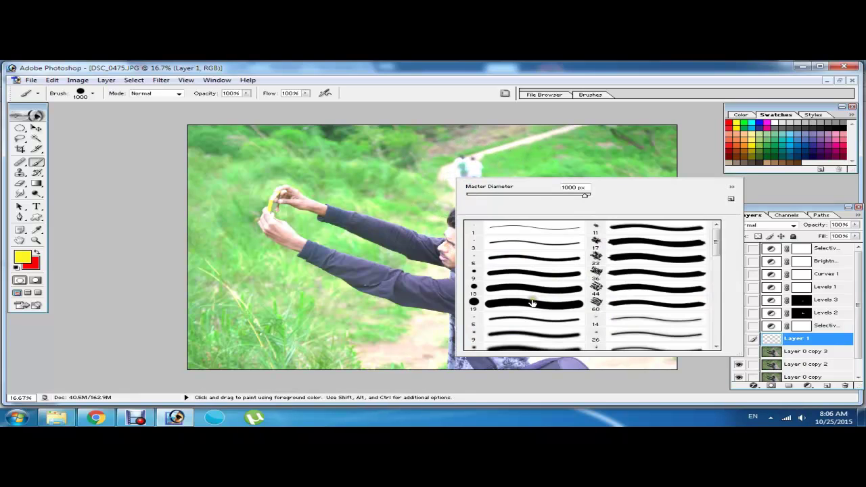
{"action": "scroll", "coordinate": [532, 304], "scroll_direction": "down", "scroll_amount": 2}
{"action": "scroll", "coordinate": [532, 304], "scroll_direction": "down", "scroll_amount": 2}
{"action": "scroll", "coordinate": [531, 307], "scroll_direction": "down", "scroll_amount": 2}
{"action": "scroll", "coordinate": [530, 309], "scroll_direction": "down", "scroll_amount": 1}
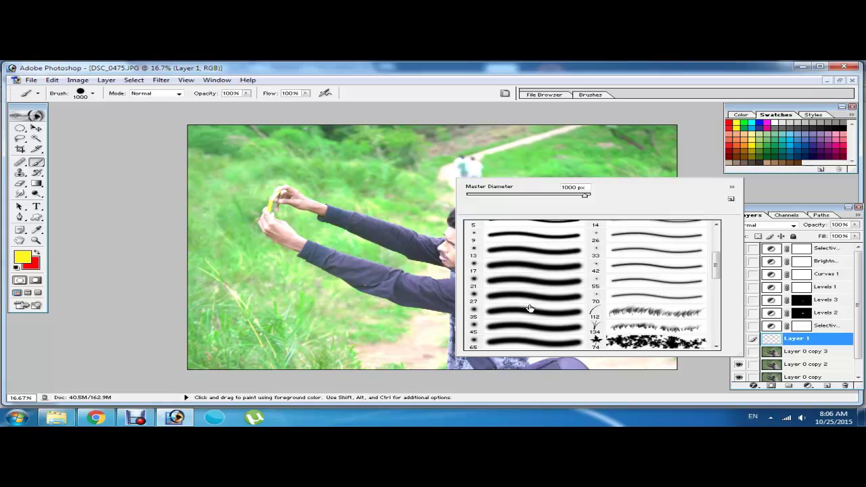
{"action": "scroll", "coordinate": [530, 309], "scroll_direction": "down", "scroll_amount": 2}
{"action": "scroll", "coordinate": [530, 308], "scroll_direction": "down", "scroll_amount": 1}
{"action": "scroll", "coordinate": [530, 309], "scroll_direction": "down", "scroll_amount": 2}
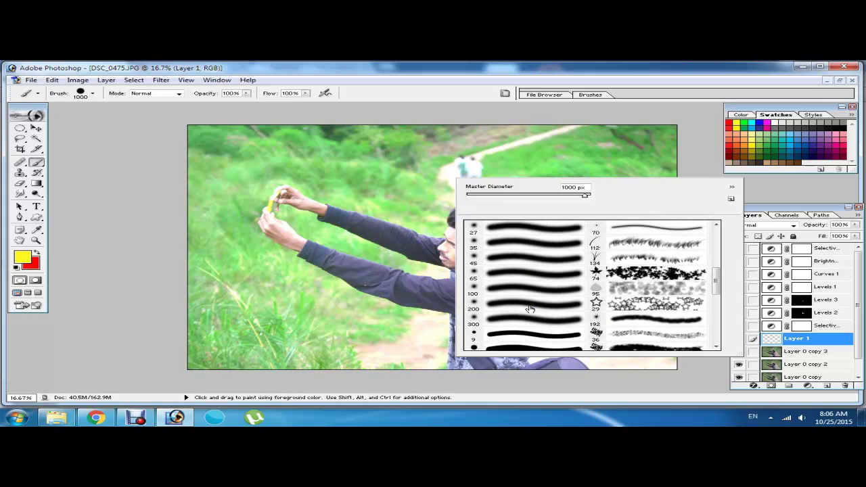
{"action": "scroll", "coordinate": [530, 309], "scroll_direction": "up", "scroll_amount": 2}
{"action": "scroll", "coordinate": [530, 307], "scroll_direction": "up", "scroll_amount": 1}
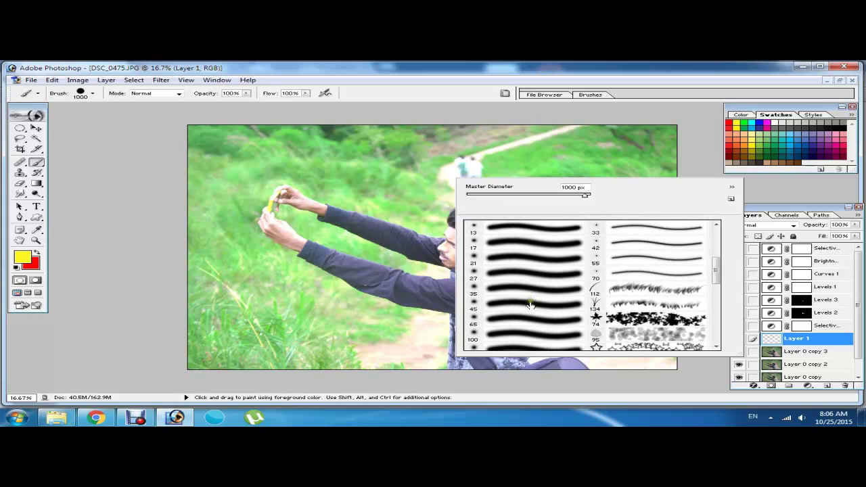
{"action": "scroll", "coordinate": [530, 305], "scroll_direction": "down", "scroll_amount": 1}
{"action": "scroll", "coordinate": [531, 307], "scroll_direction": "down", "scroll_amount": 1}
{"action": "double_click", "coordinate": [534, 330]}
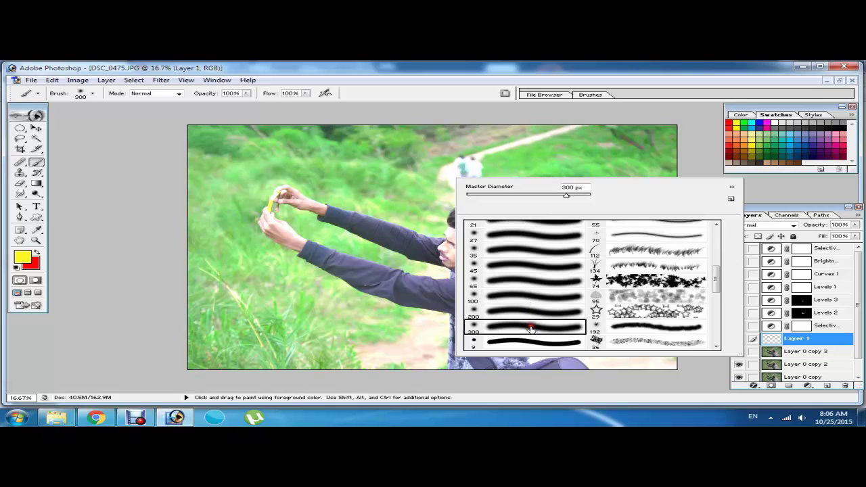
{"action": "key", "text": "bracketright"}
{"action": "key", "text": "bracketright"}
{"action": "key", "text": "bracketright"}
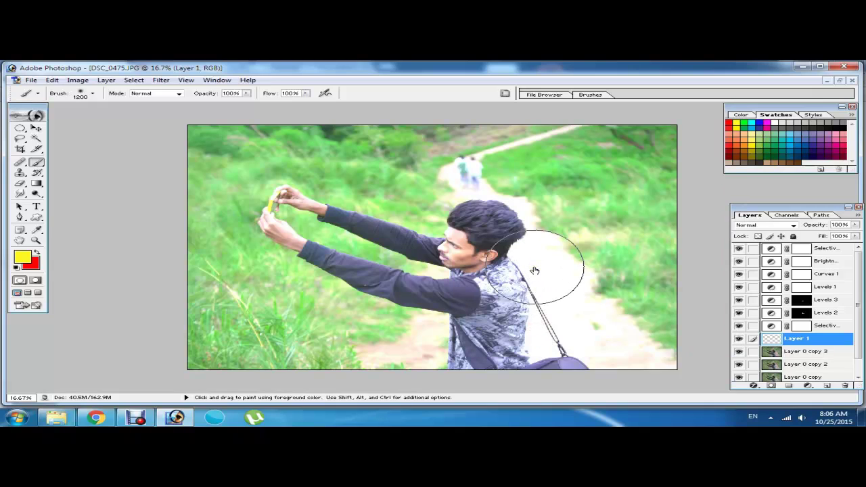
{"action": "left_click", "coordinate": [531, 264]}
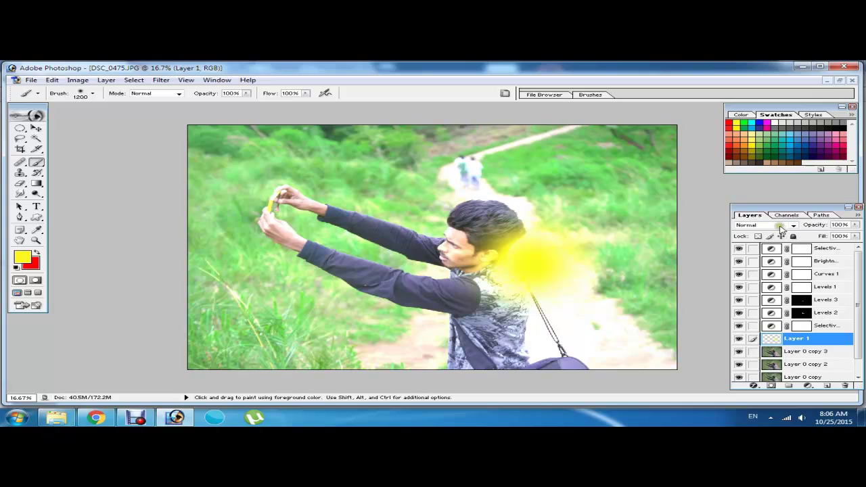
Set Layer 1's blend mode to Screen after briefly trying Lighten
{"action": "left_click", "coordinate": [780, 229]}
{"action": "left_click", "coordinate": [773, 285]}
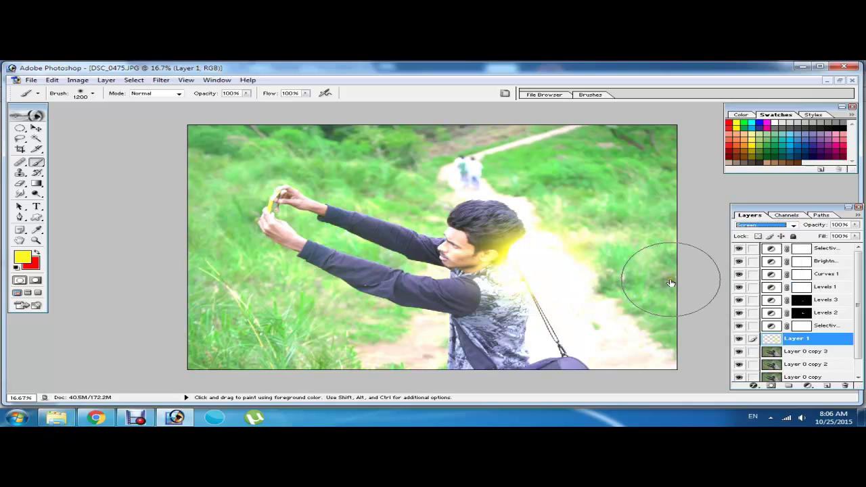
{"action": "left_click", "coordinate": [769, 225]}
{"action": "left_click", "coordinate": [763, 282]}
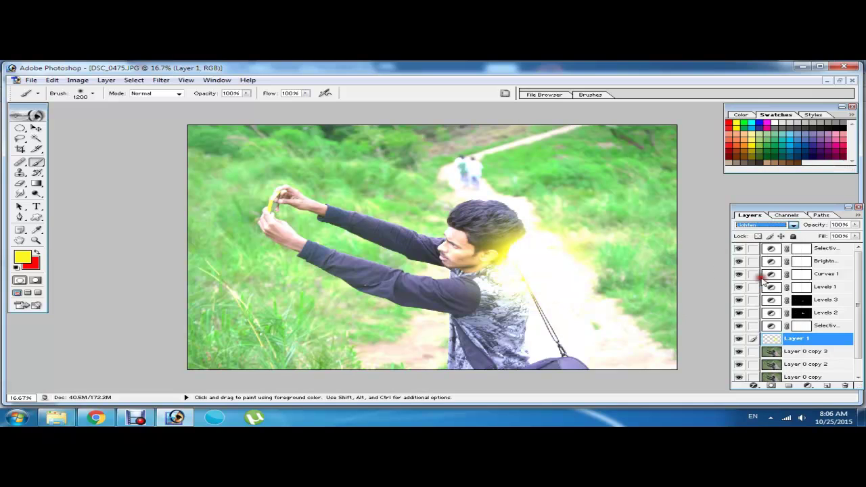
{"action": "left_click", "coordinate": [759, 225]}
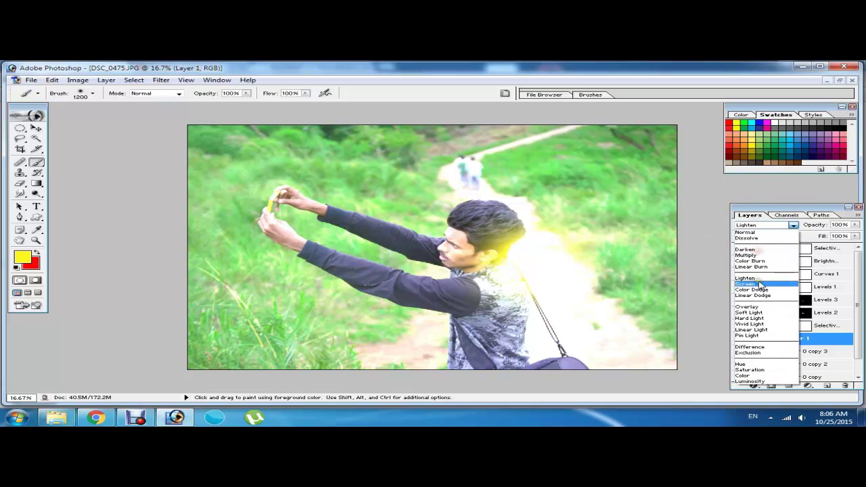
{"action": "left_click", "coordinate": [761, 285]}
Lower Layer 1's fill to 40% and nudge the glow's position
{"action": "left_click", "coordinate": [824, 237]}
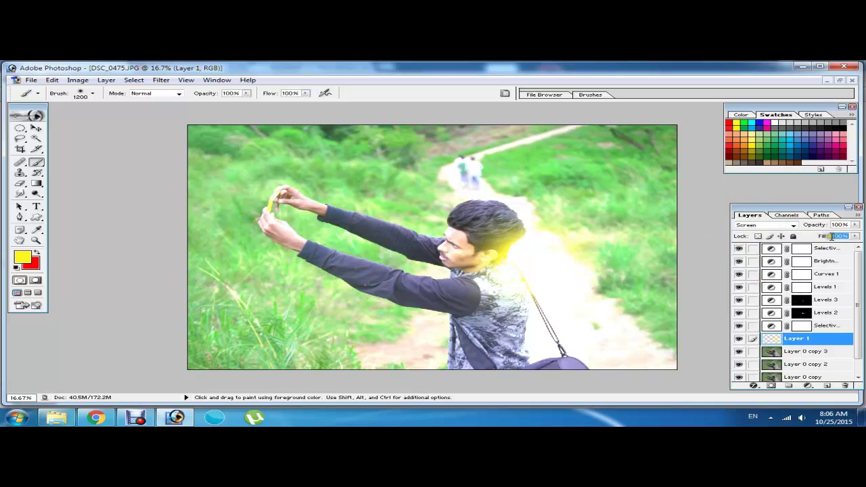
{"action": "type", "text": "50"}
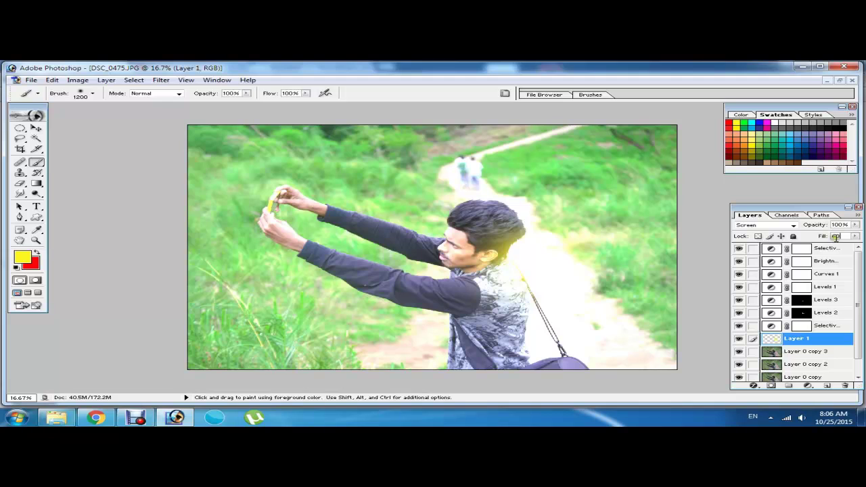
{"action": "left_click", "coordinate": [37, 128]}
{"action": "mouse_move", "coordinate": [518, 265]}
{"action": "left_mouse_down"}
{"action": "mouse_move", "coordinate": [517, 194]}
{"action": "mouse_move", "coordinate": [530, 268]}
{"action": "left_mouse_up"}
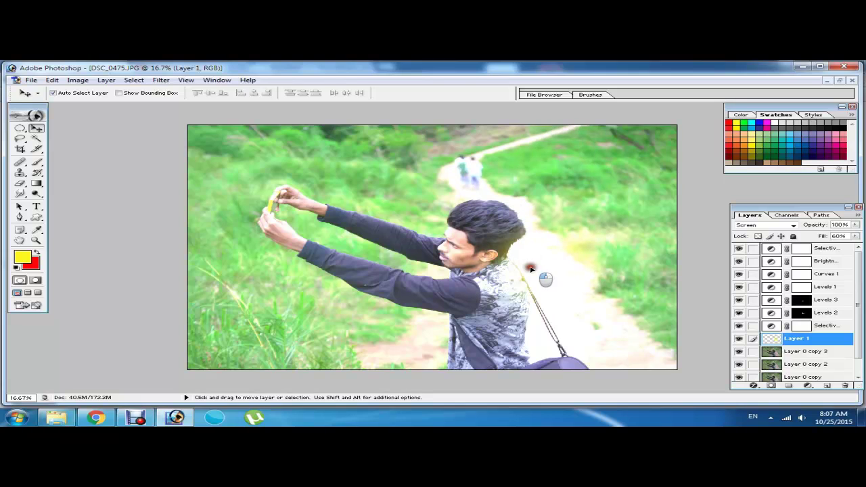
{"action": "left_click", "coordinate": [839, 236]}
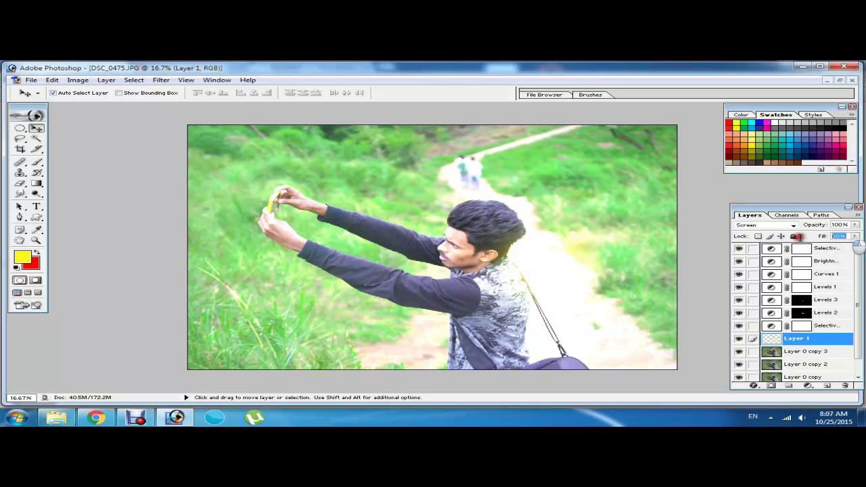
{"action": "type", "text": "40"}
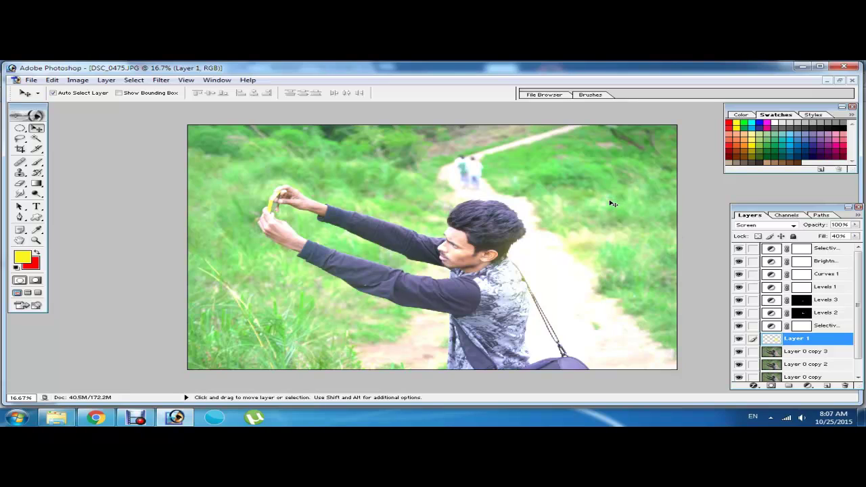
{"action": "key", "text": "ctrl+minus"}
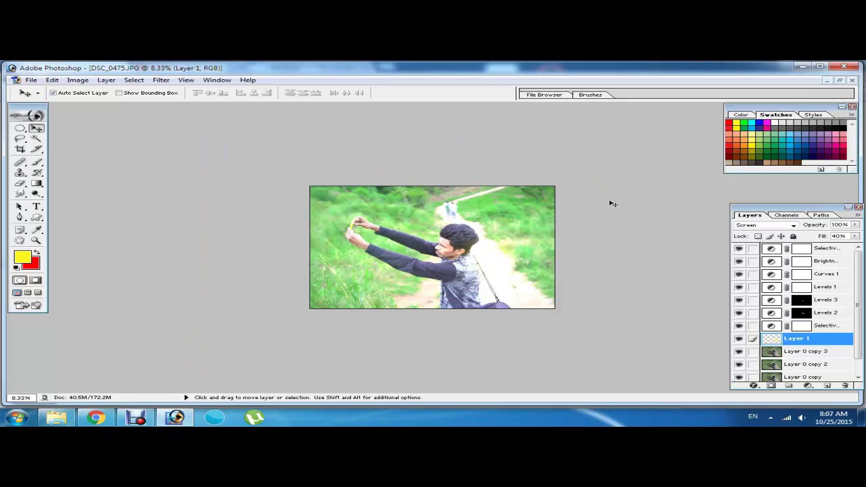
Create Untitled-1, a white 1280 × 768 px RGB document at 300 ppi
{"action": "key", "text": "ctrl+minus"}
{"action": "key", "text": "ctrl+plus"}
{"action": "key", "text": "ctrl+plus"}
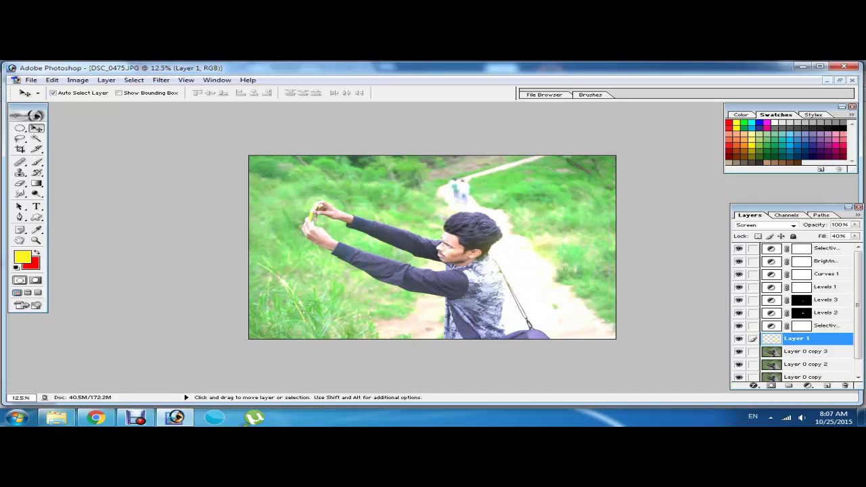
{"action": "left_click", "coordinate": [28, 79]}
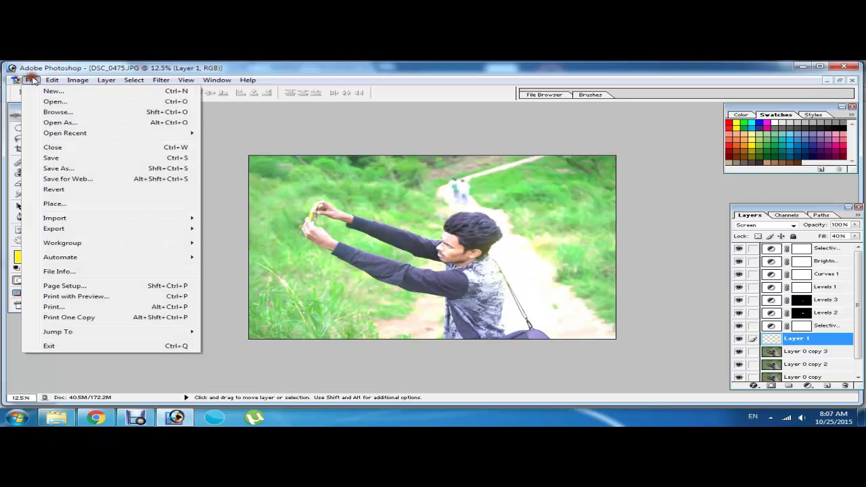
{"action": "left_click", "coordinate": [67, 91]}
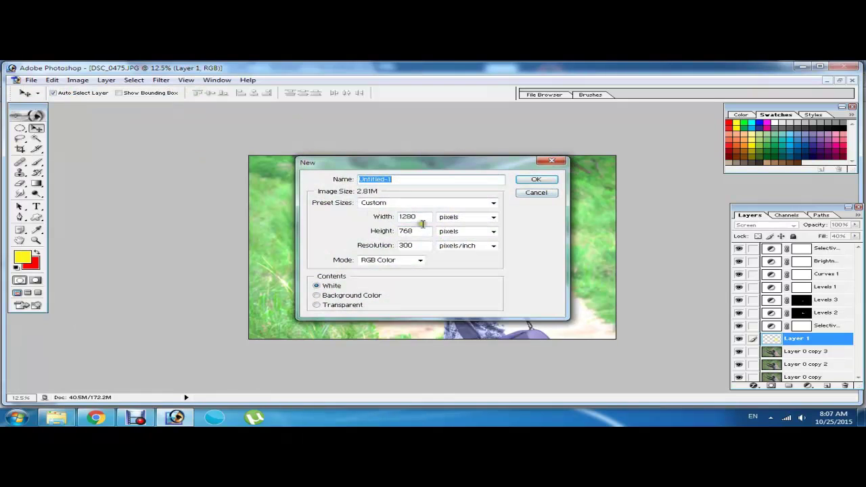
{"action": "type", "text": "12"}
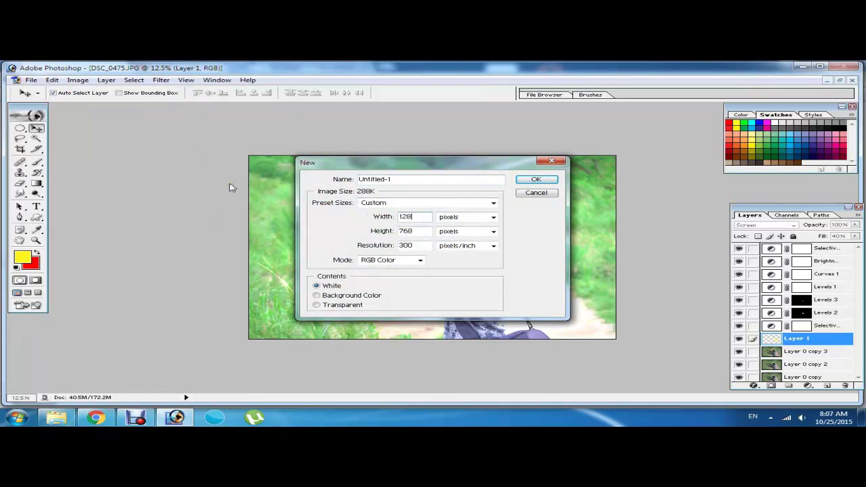
{"action": "key", "text": "Tab"}
{"action": "key", "text": "Tab"}
{"action": "key", "text": "Tab"}
{"action": "key", "text": "Tab"}
{"action": "left_click", "coordinate": [539, 181]}
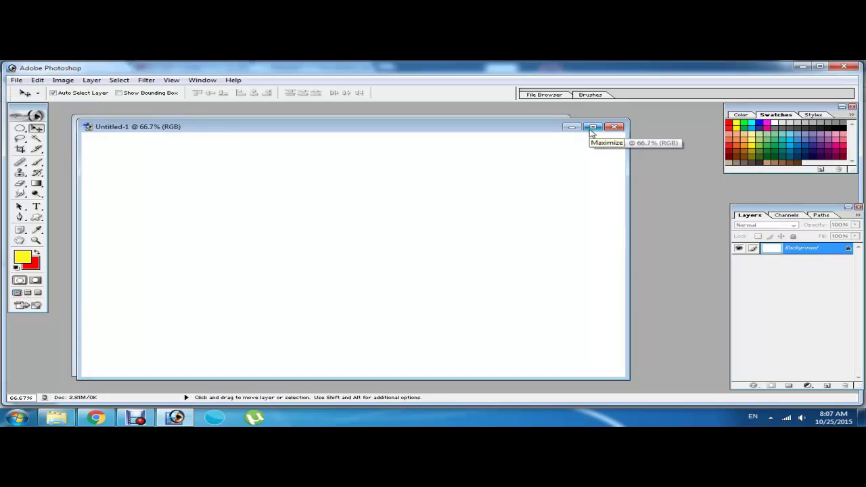
Move Untitled-1 aside, select Layer 0 in the selfie photo and clear the selection
{"action": "left_click_drag", "start_coordinate": [267, 127], "coordinate": [339, 128]}
{"action": "left_click", "coordinate": [377, 145]}
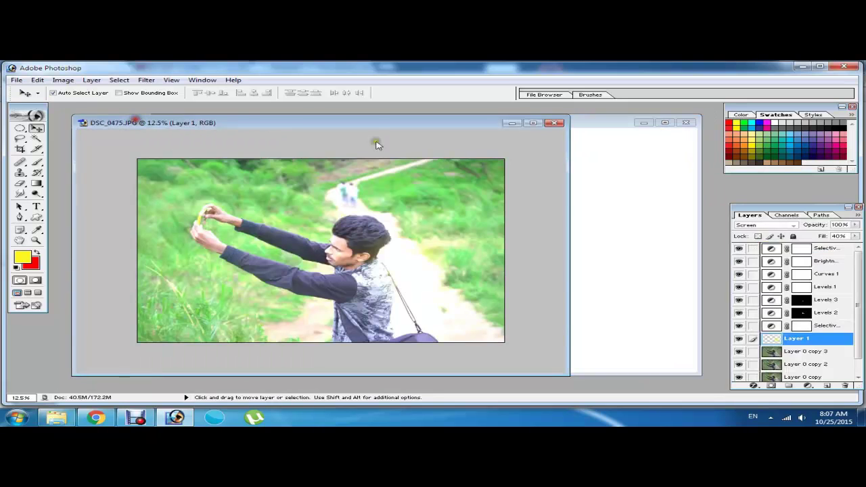
{"action": "scroll", "coordinate": [844, 308], "scroll_direction": "down", "scroll_amount": 1}
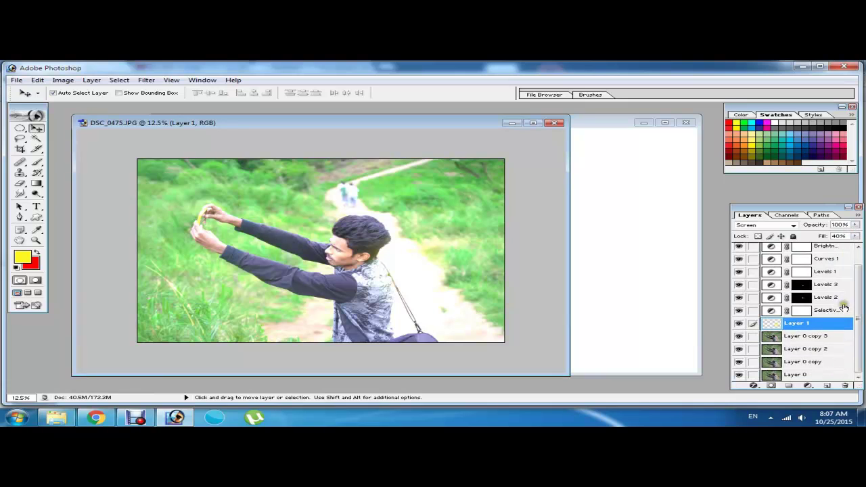
{"action": "left_click", "coordinate": [813, 376]}
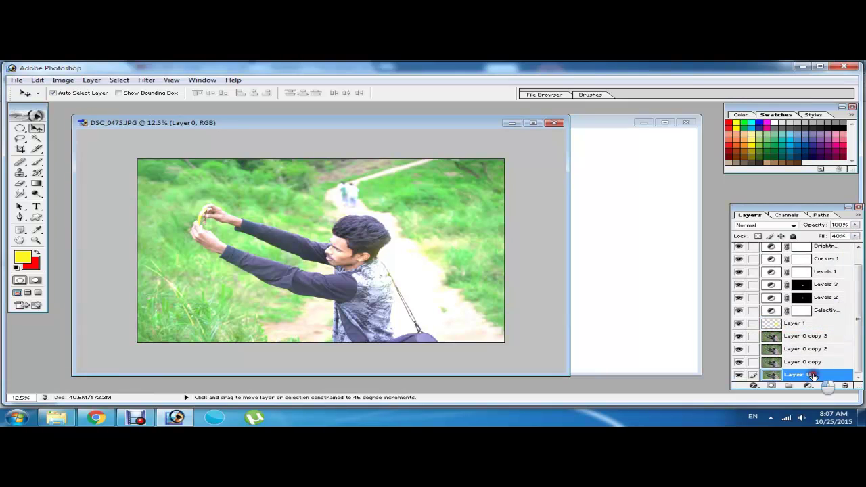
{"action": "left_click", "coordinate": [814, 325], "text": "ctrl"}
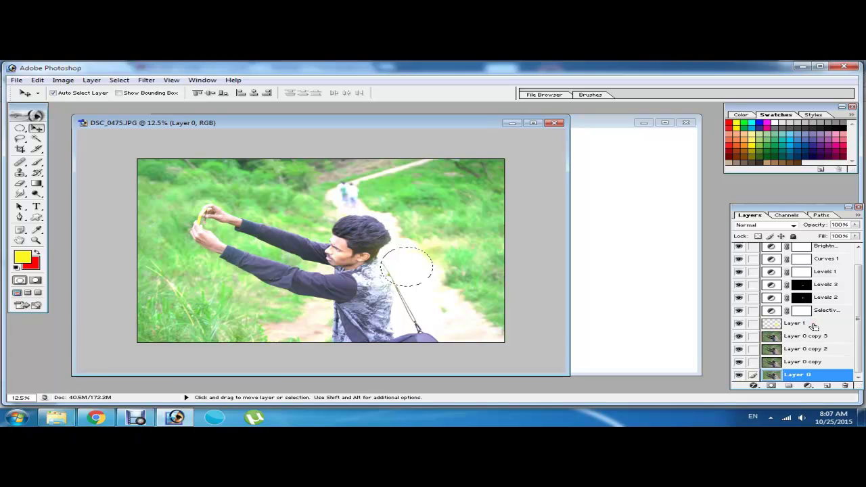
{"action": "key", "text": "ctrl+d"}
Select Layer 0 copy 3 through Selective Color 1, drag the merged photo into Untitled-1 and maximize
{"action": "left_click", "coordinate": [382, 252]}
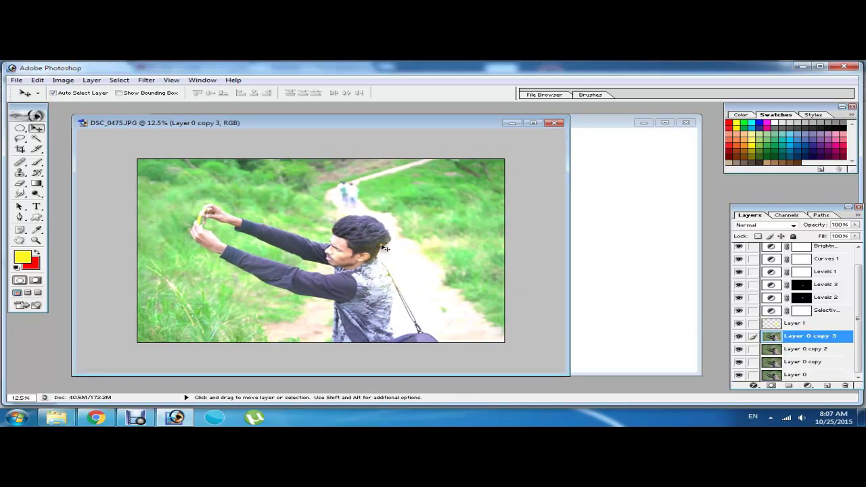
{"action": "scroll", "coordinate": [839, 255], "scroll_direction": "up", "scroll_amount": 1}
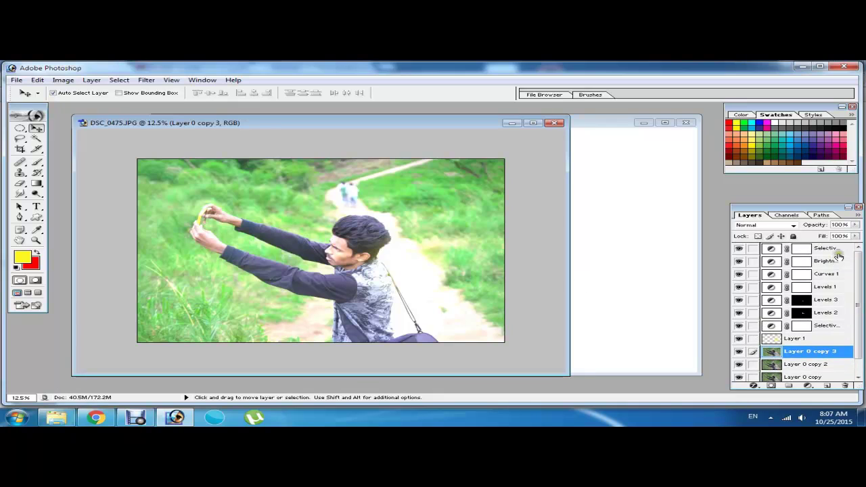
{"action": "left_click", "coordinate": [838, 254]}
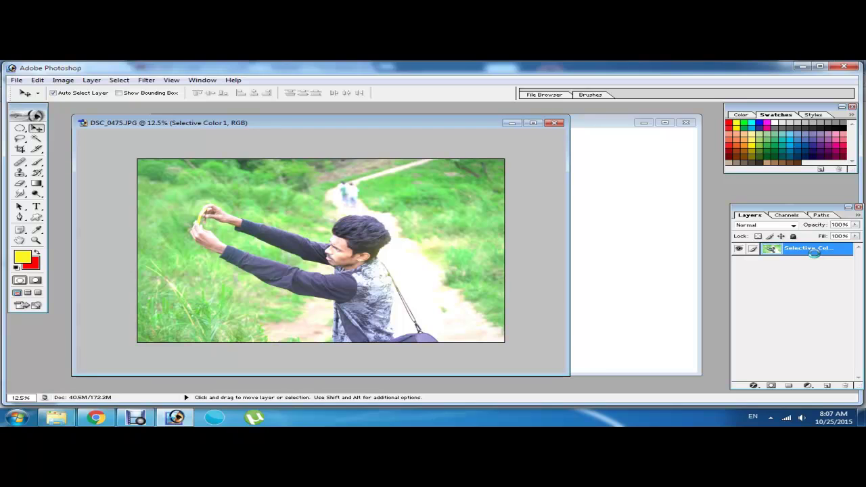
{"action": "left_click_drag", "start_coordinate": [345, 231], "coordinate": [624, 239]}
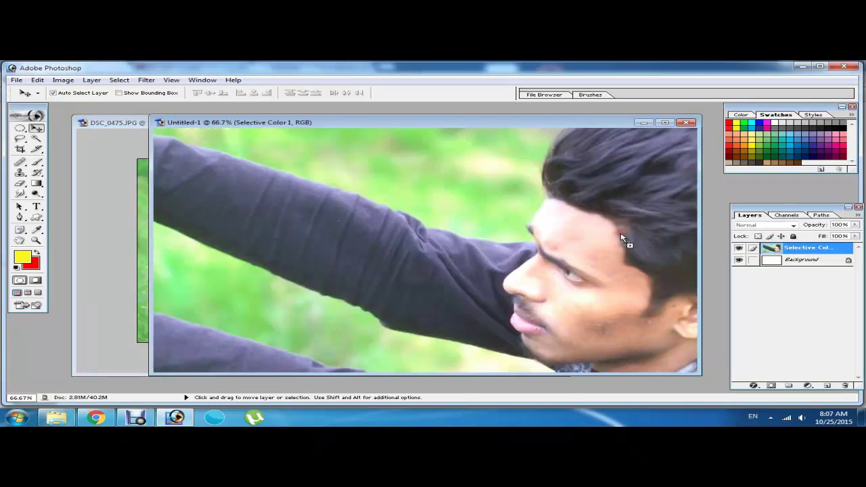
{"action": "left_click", "coordinate": [666, 123]}
Zoom out and shrink the selfie photo with Free Transform to fit the canvas
{"action": "key", "text": "ctrl+minus"}
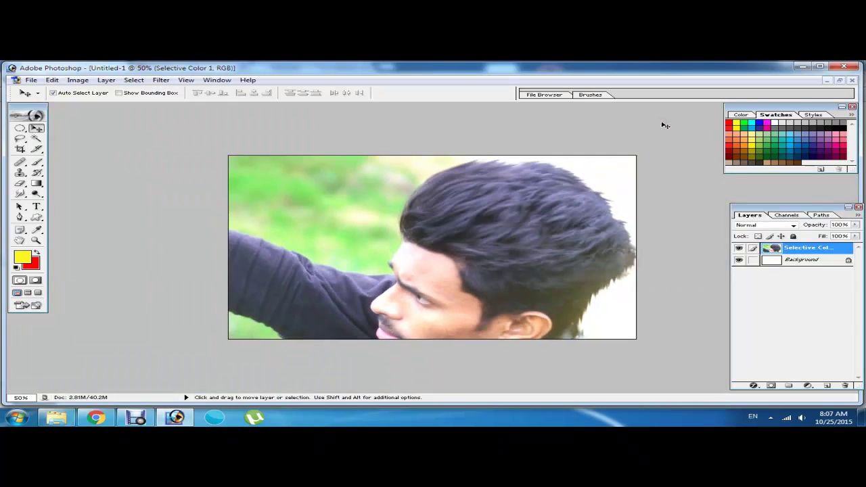
{"action": "key", "text": "ctrl+minus"}
{"action": "key", "text": "ctrl+minus"}
{"action": "key", "text": "ctrl+minus"}
{"action": "key", "text": "ctrl+t"}
{"action": "mouse_move", "coordinate": [650, 142]}
{"action": "left_mouse_down"}
{"action": "mouse_move", "coordinate": [273, 331]}
{"action": "mouse_move", "coordinate": [300, 334]}
{"action": "mouse_move", "coordinate": [400, 310]}
{"action": "mouse_move", "coordinate": [467, 238]}
{"action": "left_mouse_up"}
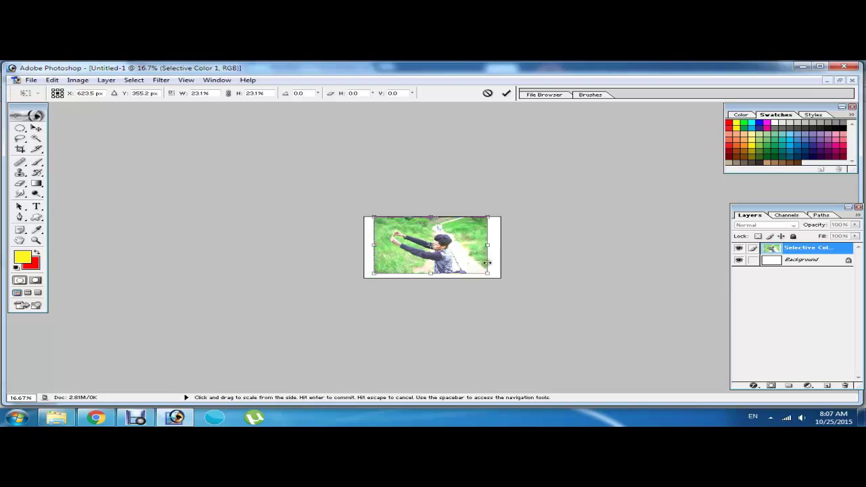
{"action": "key", "text": "Return"}
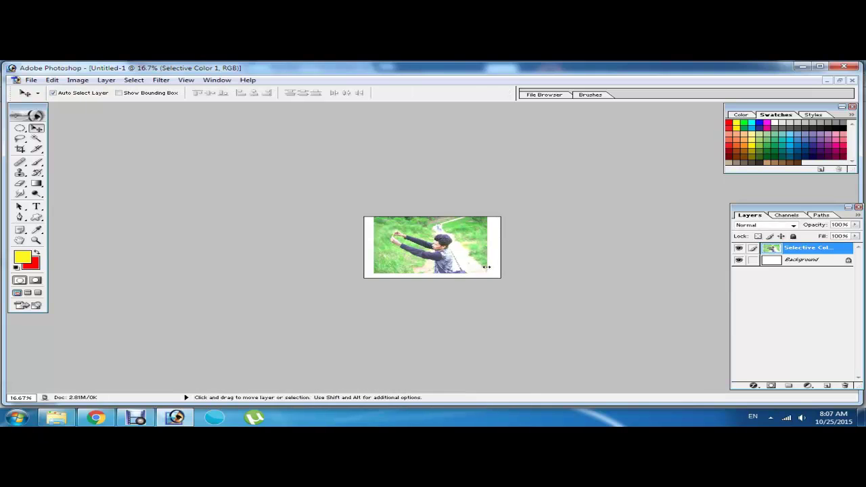
Fine-tune the photo's scale to about 98.8% and shift it right inside the white margins
{"action": "key", "text": "ctrl+plus"}
{"action": "key", "text": "ctrl+plus"}
{"action": "key", "text": "ctrl+plus"}
{"action": "key", "text": "ctrl+plus"}
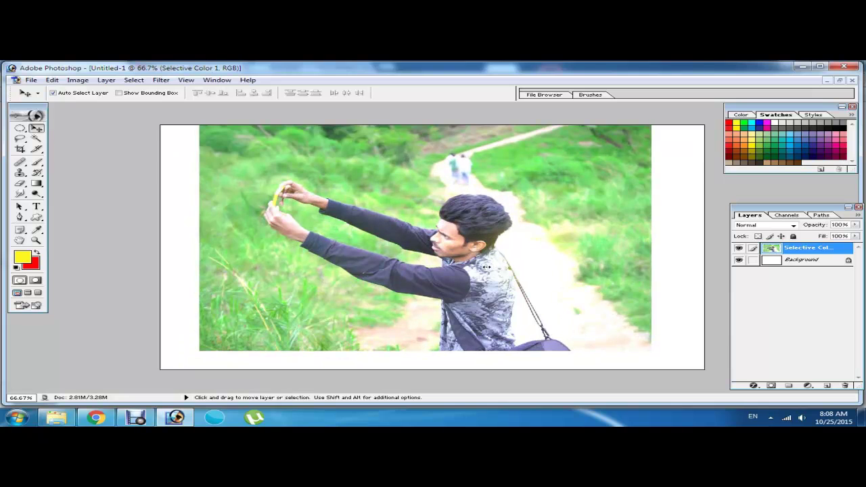
{"action": "left_click_drag", "start_coordinate": [599, 199], "coordinate": [597, 197]}
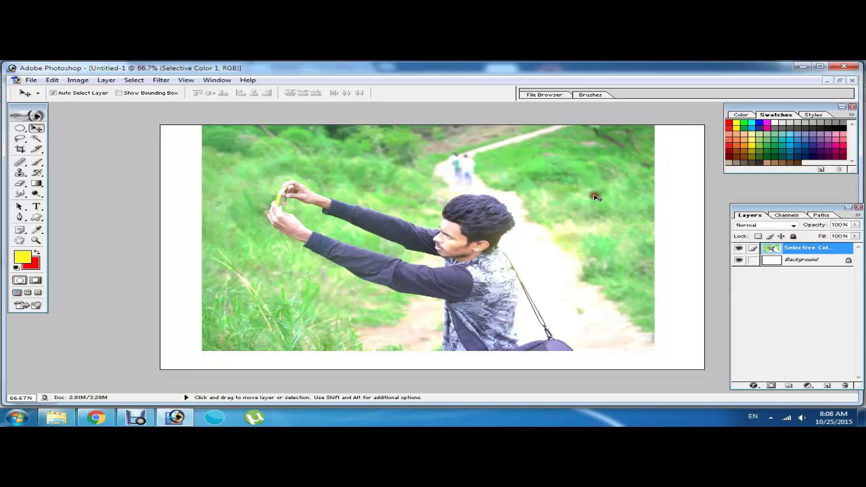
{"action": "key", "text": "ctrl+t"}
{"action": "mouse_move", "coordinate": [654, 351]}
{"action": "left_mouse_down"}
{"action": "mouse_move", "coordinate": [646, 328]}
{"action": "mouse_move", "coordinate": [665, 314]}
{"action": "left_mouse_up"}
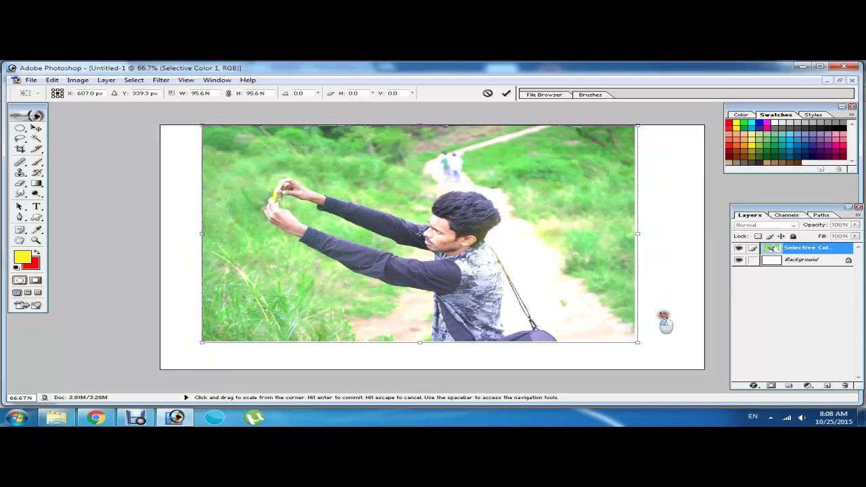
{"action": "left_click_drag", "start_coordinate": [666, 315], "coordinate": [659, 309]}
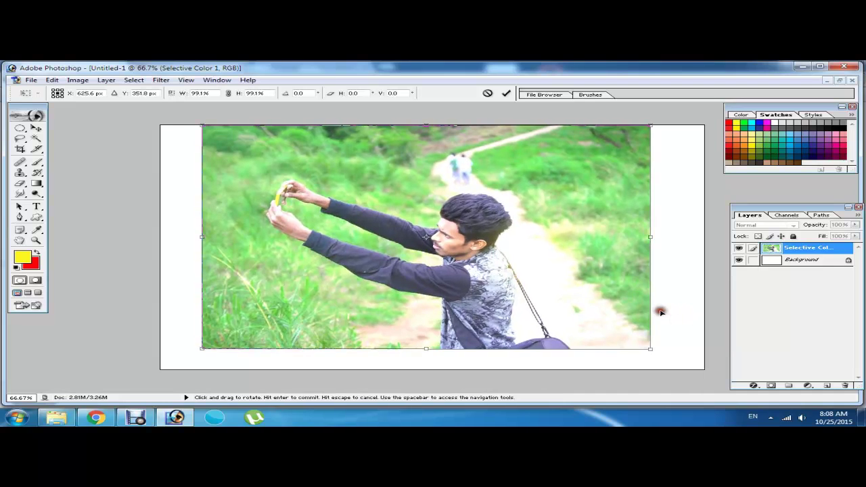
{"action": "mouse_move", "coordinate": [579, 308]}
{"action": "left_mouse_down"}
{"action": "mouse_move", "coordinate": [600, 307]}
{"action": "mouse_move", "coordinate": [581, 307]}
{"action": "left_mouse_up"}
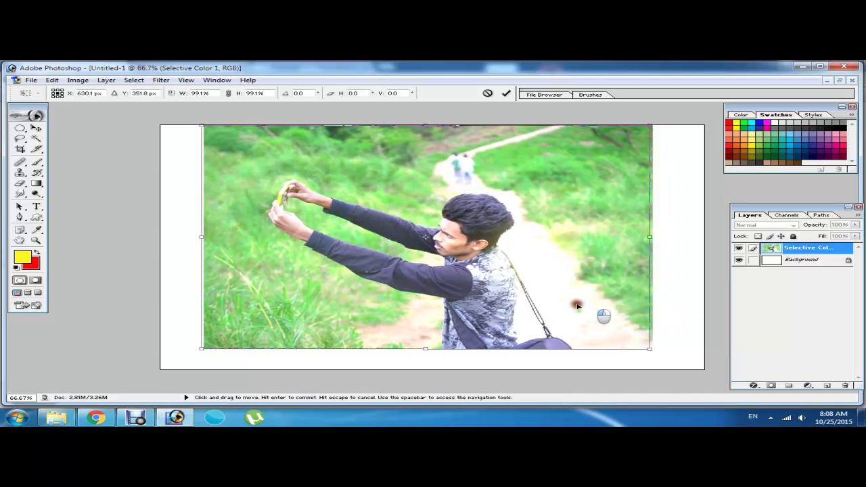
{"action": "left_click_drag", "start_coordinate": [649, 342], "coordinate": [673, 351]}
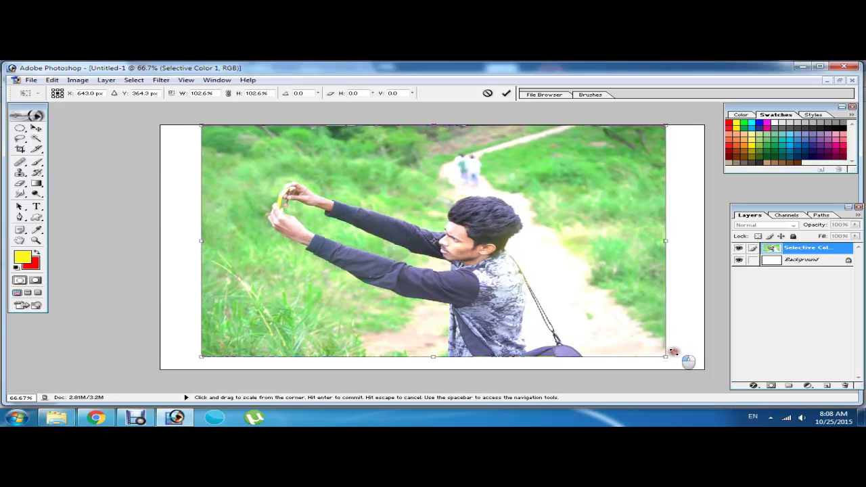
{"action": "left_click_drag", "start_coordinate": [674, 352], "coordinate": [669, 337]}
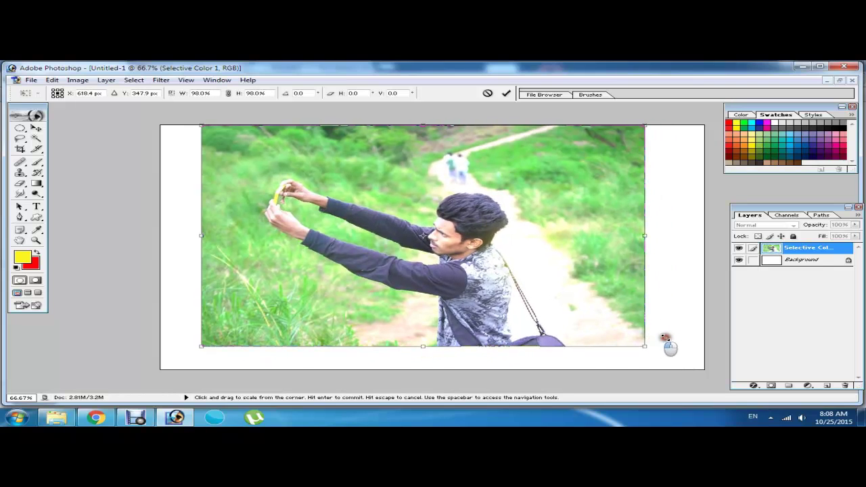
{"action": "left_click_drag", "start_coordinate": [669, 337], "coordinate": [663, 334]}
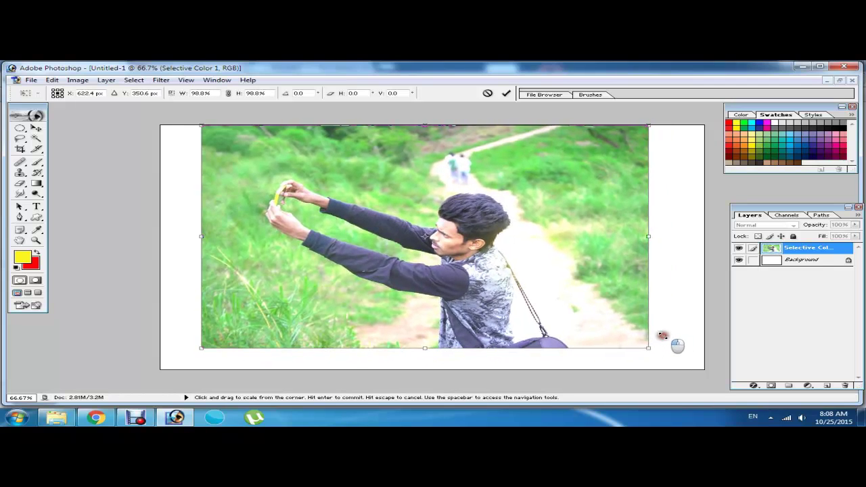
{"action": "key", "text": "Return"}
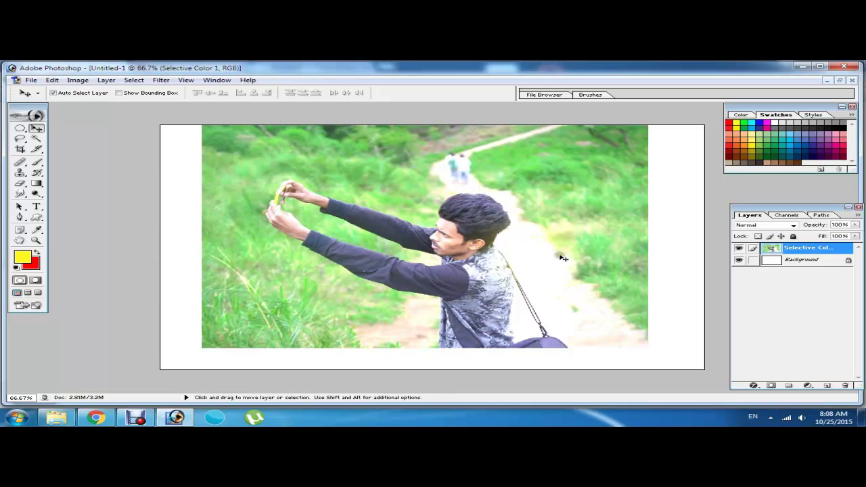
Crop to the photo's edges, extending the bottom to the canvas edge to keep a white strip
{"action": "left_click", "coordinate": [20, 149]}
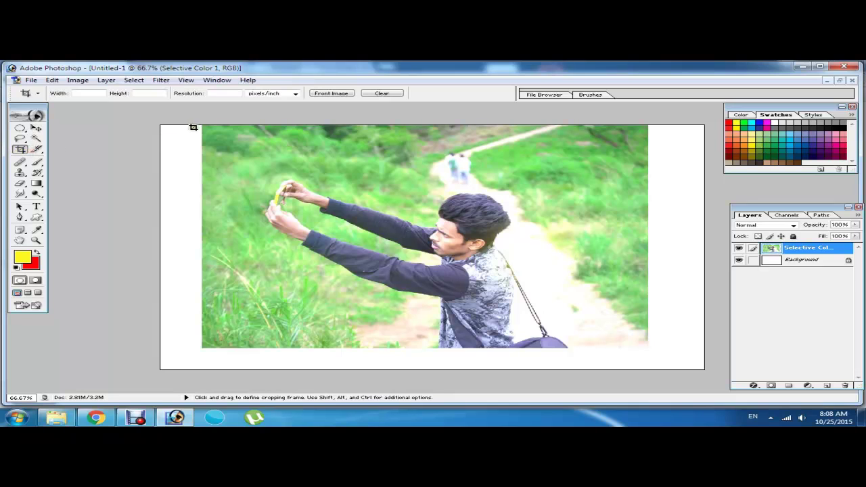
{"action": "left_click_drag", "start_coordinate": [205, 126], "coordinate": [251, 192]}
{"action": "key", "text": "Escape"}
{"action": "left_click_drag", "start_coordinate": [201, 126], "coordinate": [630, 353]}
{"action": "left_click_drag", "start_coordinate": [630, 353], "coordinate": [649, 350]}
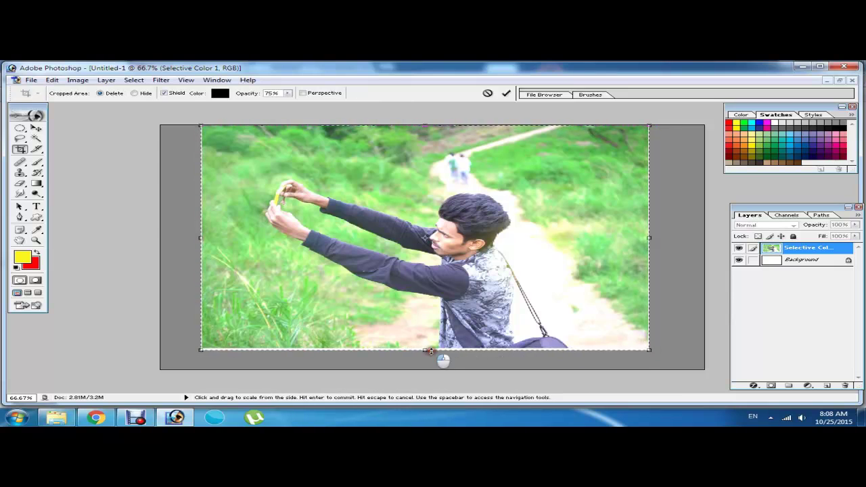
{"action": "left_click_drag", "start_coordinate": [433, 351], "coordinate": [436, 370]}
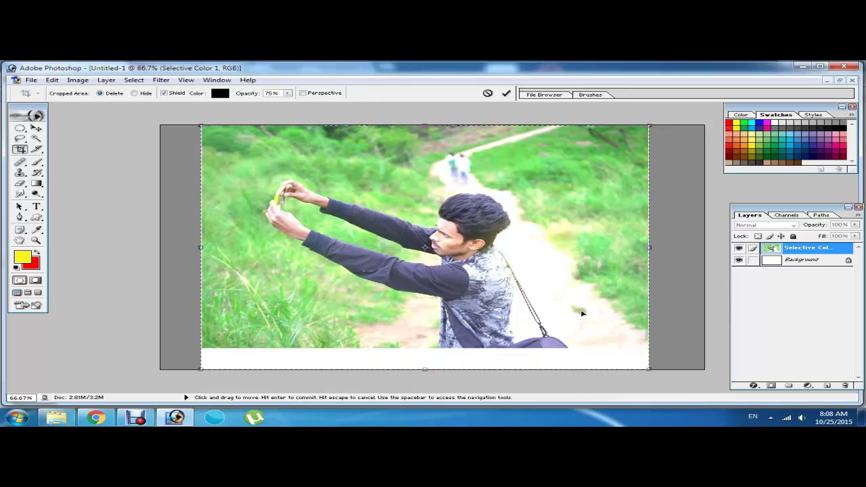
{"action": "key", "text": "Return"}
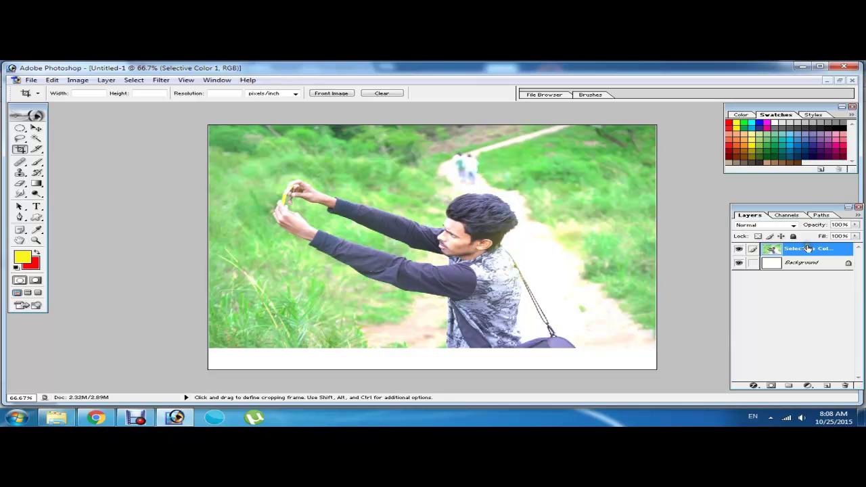
Draw a first rectangular marquee inset from the photo's edges
{"action": "left_click", "coordinate": [161, 80]}
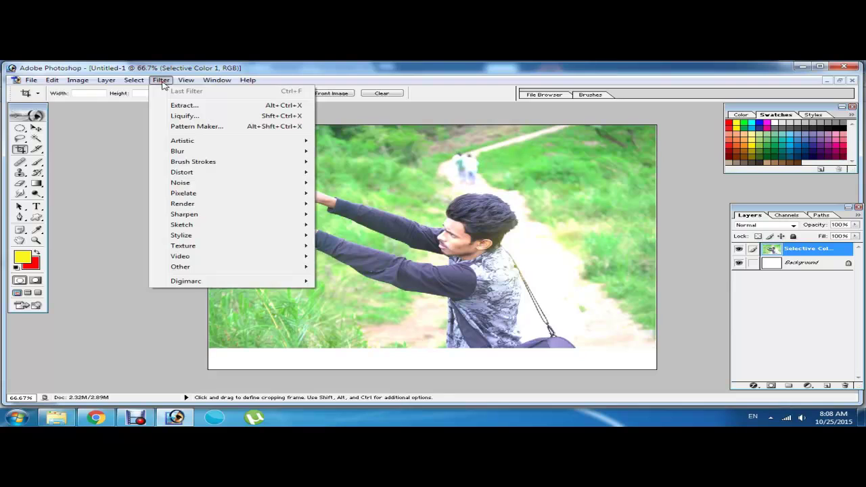
{"action": "left_click", "coordinate": [714, 224]}
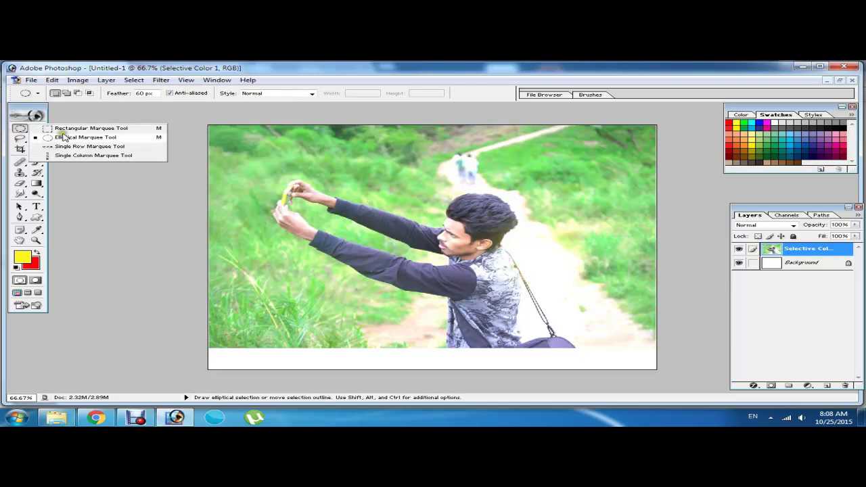
{"action": "left_click_drag", "start_coordinate": [19, 132], "coordinate": [68, 125]}
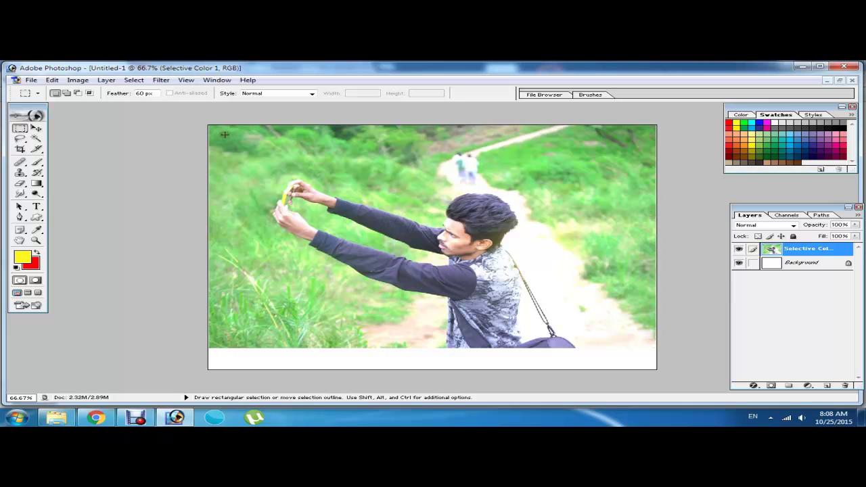
{"action": "left_click_drag", "start_coordinate": [225, 135], "coordinate": [638, 334]}
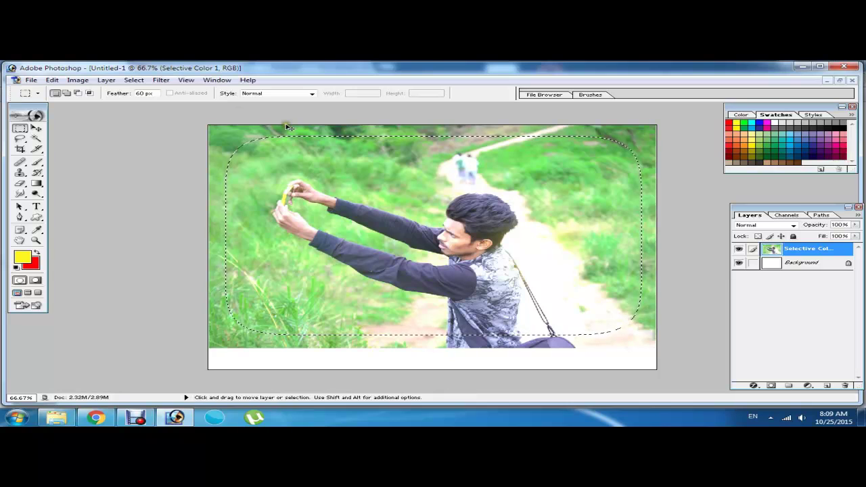
Redraw the inset rectangle with 0 px feather and invert it to select the outer border
{"action": "key", "text": "ctrl+d"}
{"action": "double_click", "coordinate": [144, 93]}
{"action": "type", "text": "00"}
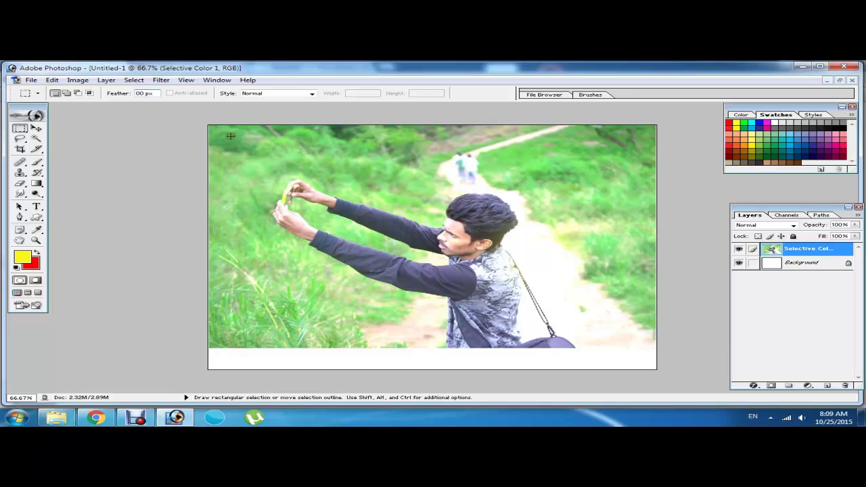
{"action": "left_click_drag", "start_coordinate": [262, 152], "coordinate": [635, 342]}
{"action": "right_click", "coordinate": [810, 252]}
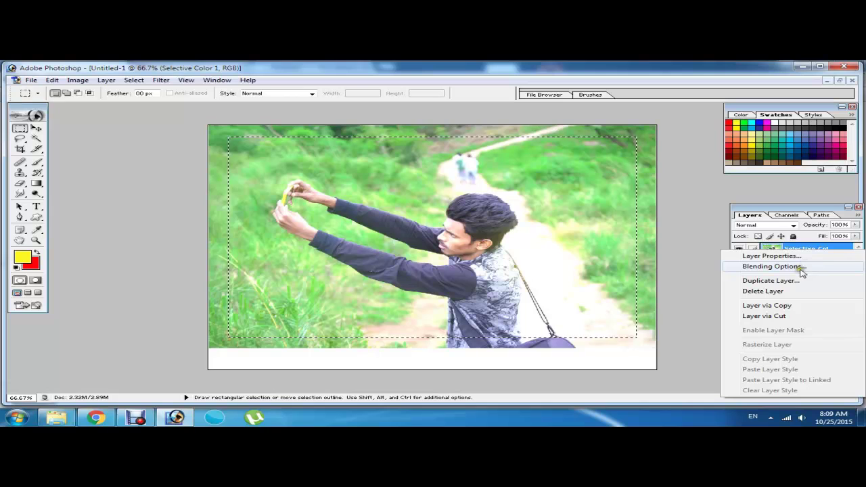
{"action": "left_click", "coordinate": [677, 234]}
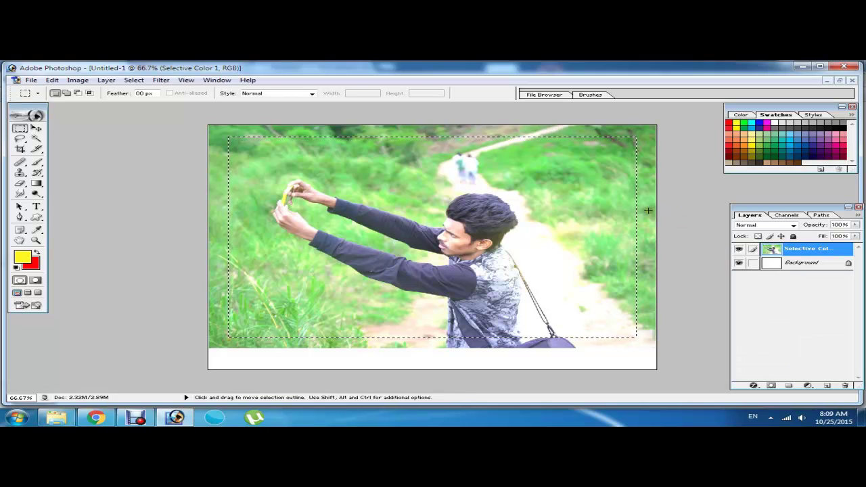
{"action": "key", "text": "ctrl"}
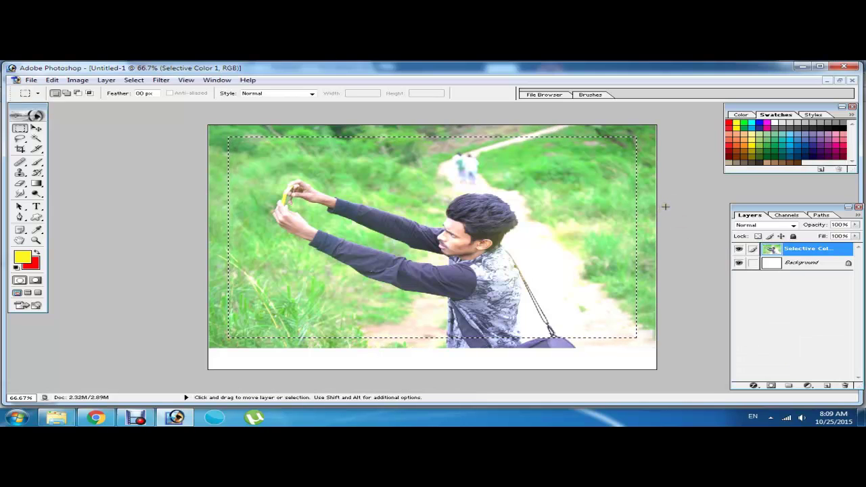
{"action": "key", "text": "shift"}
{"action": "key", "text": "ctrl+shift+i"}
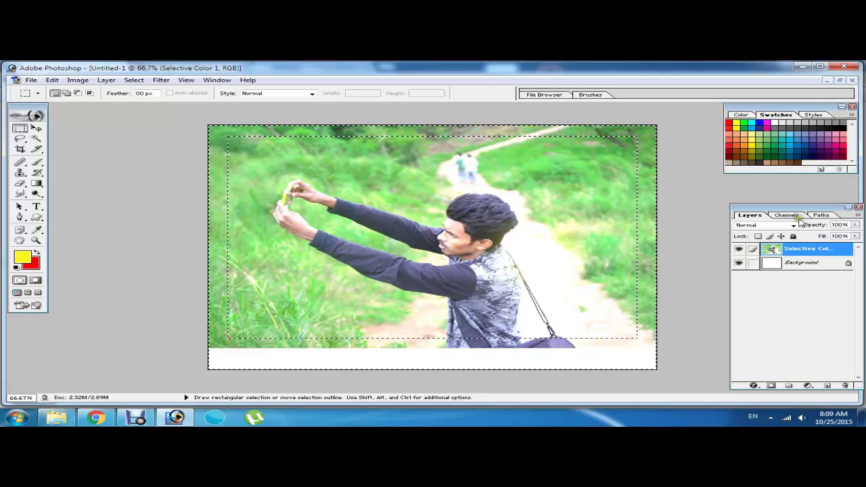
Apply a Gaussian Blur with a 10-pixel radius to the selected border
{"action": "left_click", "coordinate": [161, 80]}
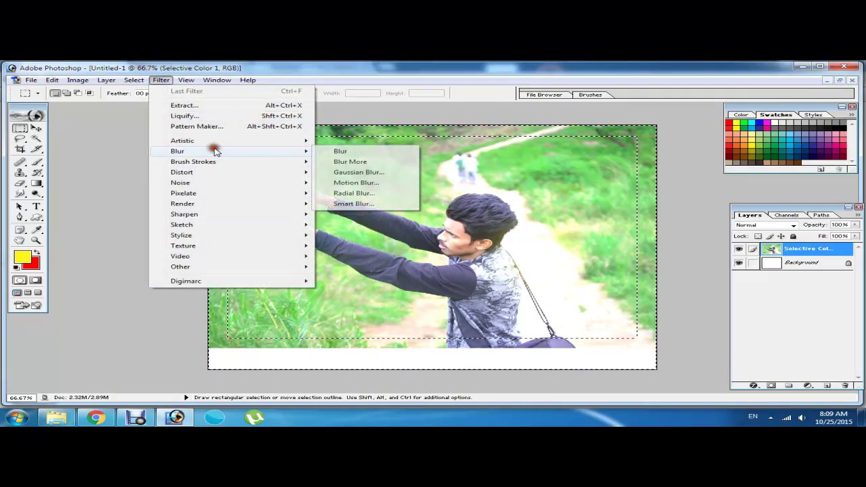
{"action": "left_click", "coordinate": [365, 173]}
{"action": "mouse_move", "coordinate": [375, 175]}
{"action": "left_mouse_down"}
{"action": "mouse_move", "coordinate": [683, 181]}
{"action": "mouse_move", "coordinate": [669, 180]}
{"action": "left_mouse_up"}
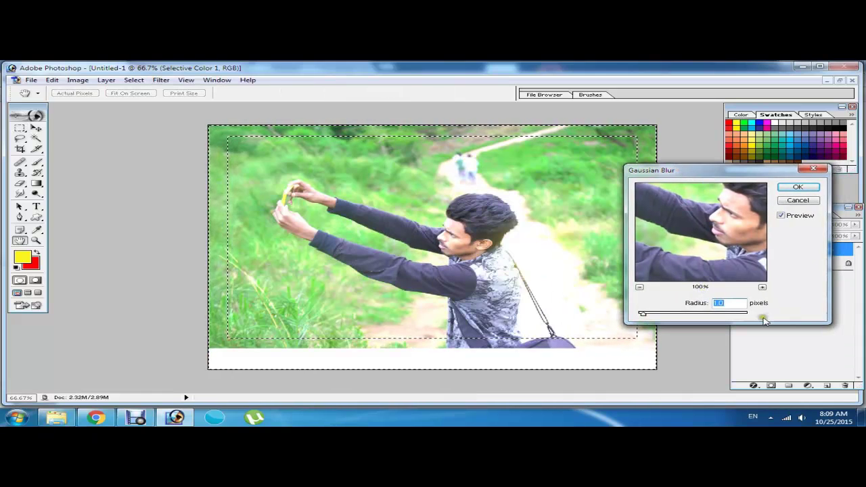
{"action": "type", "text": "0"}
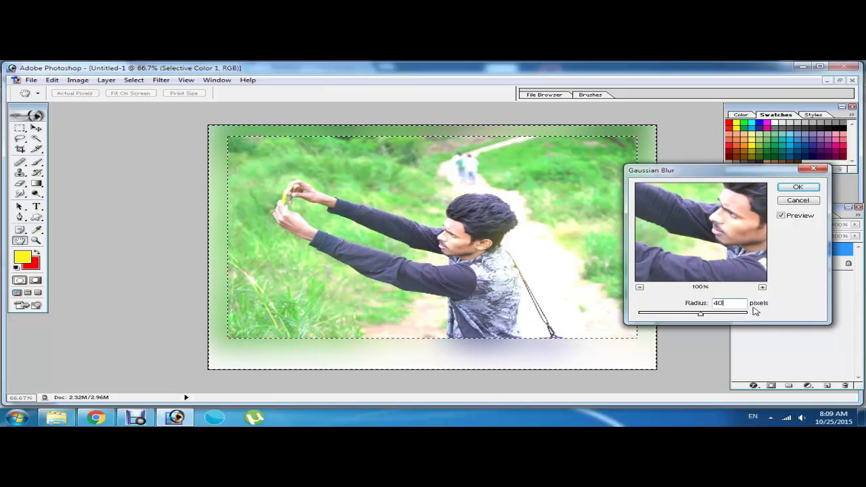
{"action": "key", "text": "BackSpace"}
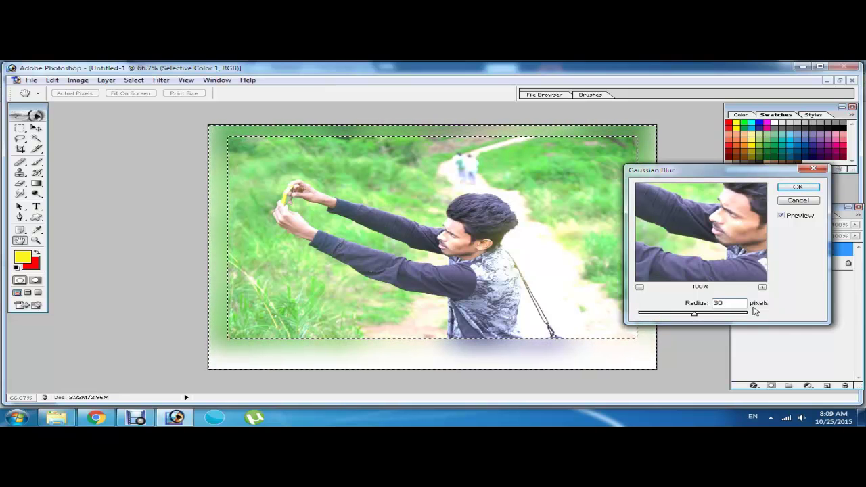
{"action": "type", "text": "0"}
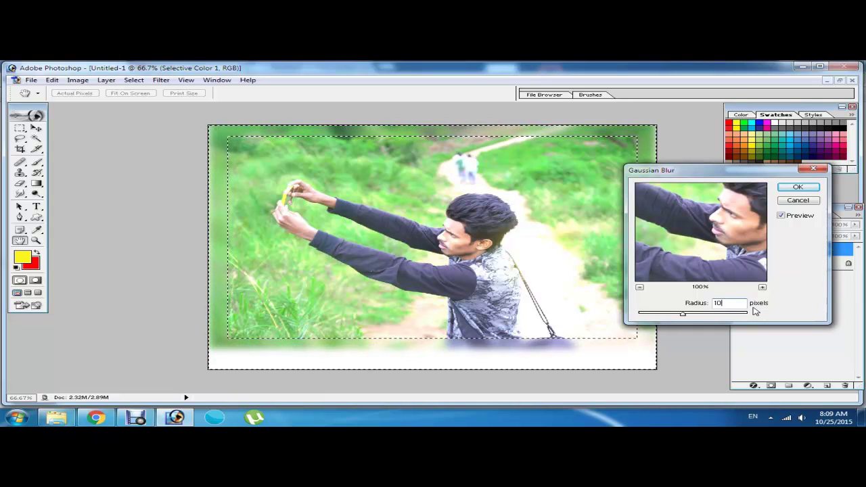
{"action": "left_click", "coordinate": [812, 188]}
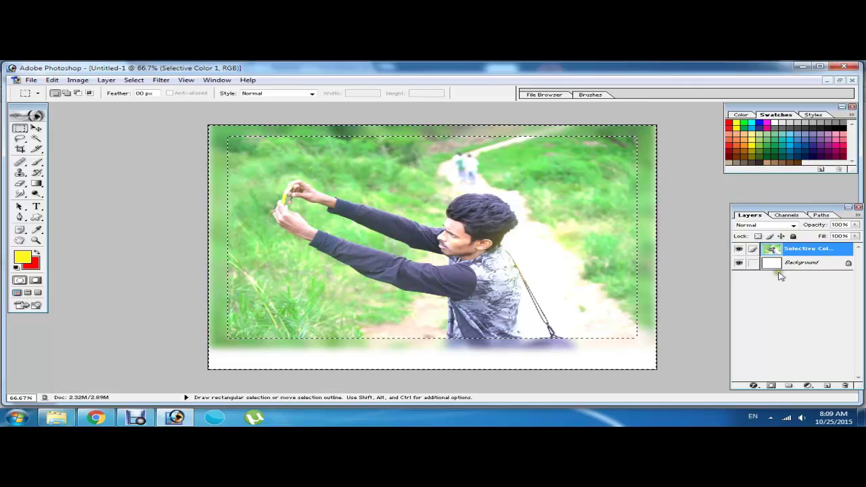
Try a selection on the white strip, restore the border selection, then deselect everything
{"action": "left_click", "coordinate": [772, 385]}
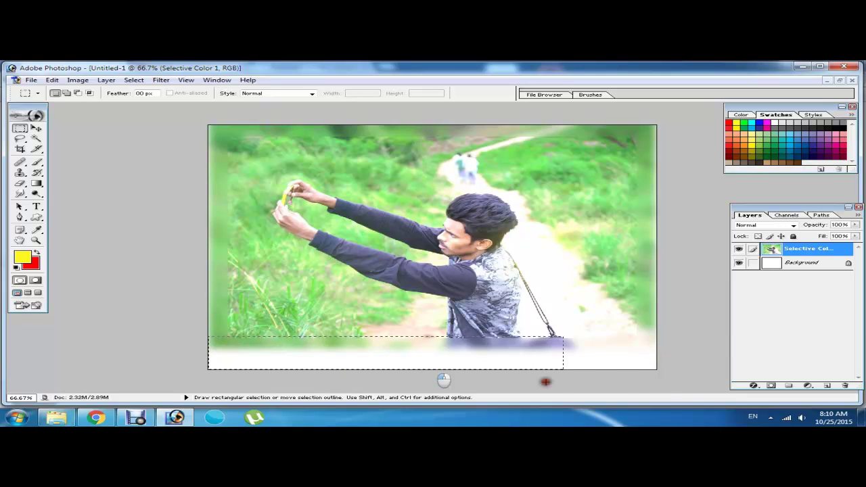
{"action": "left_click_drag", "start_coordinate": [545, 383], "coordinate": [685, 399]}
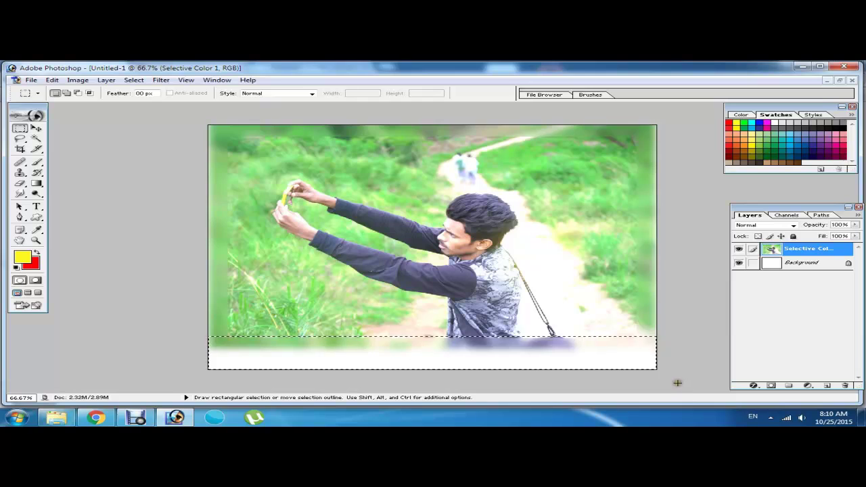
{"action": "key", "text": "ctrl"}
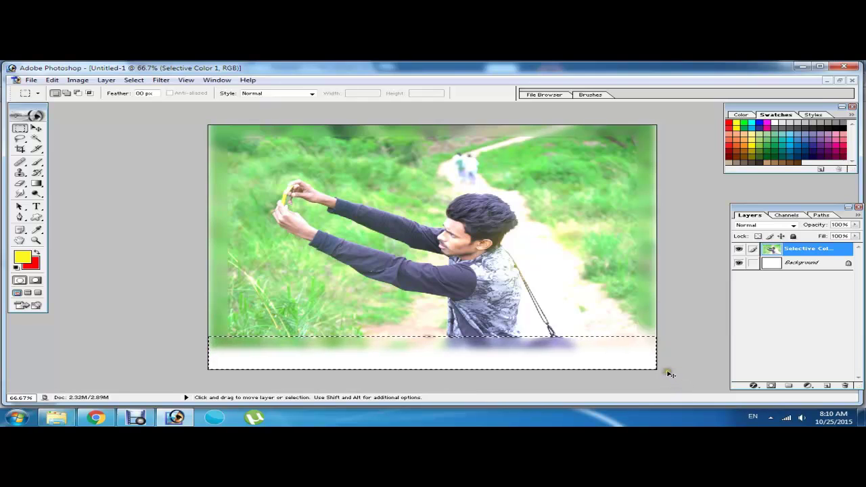
{"action": "key", "text": "ctrl+shift+i"}
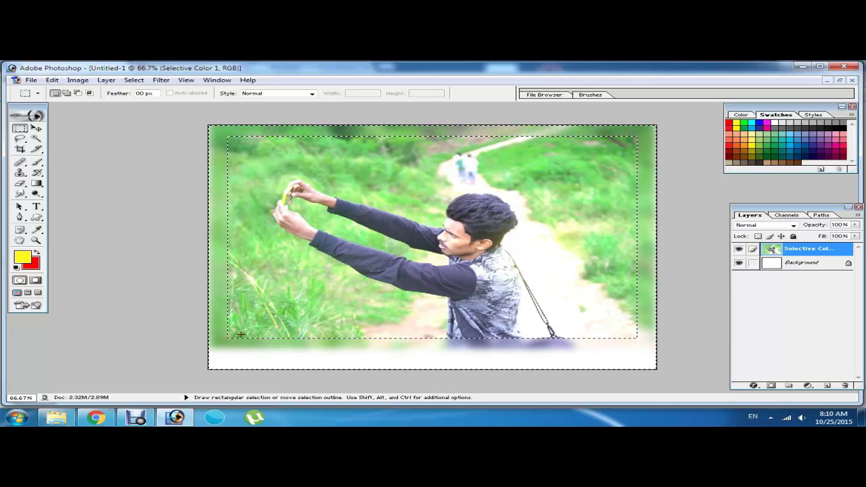
{"action": "left_click", "coordinate": [341, 287]}
Toggle Selective Color 1's visibility at 66.7% zoom to compare, then select the Type tool
{"action": "key", "text": "ctrl"}
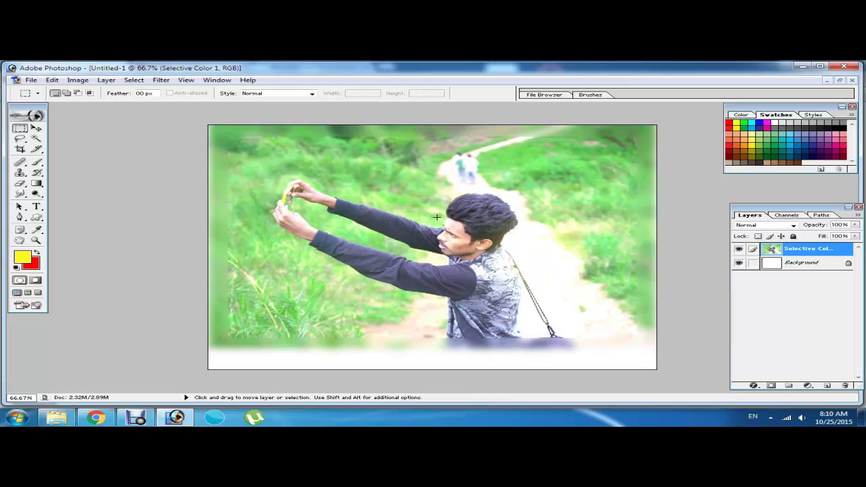
{"action": "key", "text": "ctrl+minus"}
{"action": "key", "text": "ctrl+minus"}
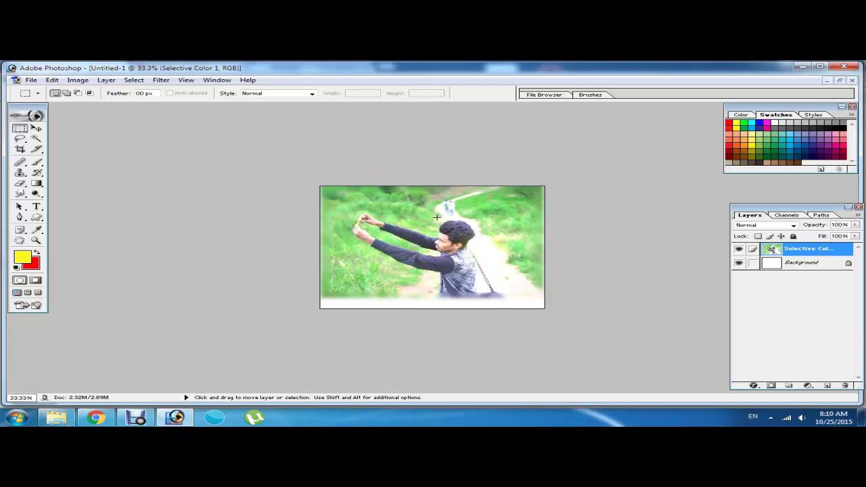
{"action": "key", "text": "ctrl+plus"}
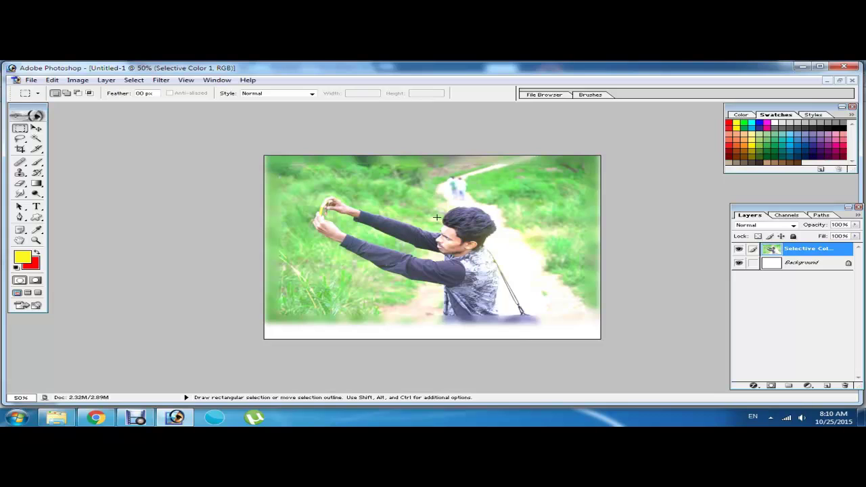
{"action": "left_click", "coordinate": [739, 249]}
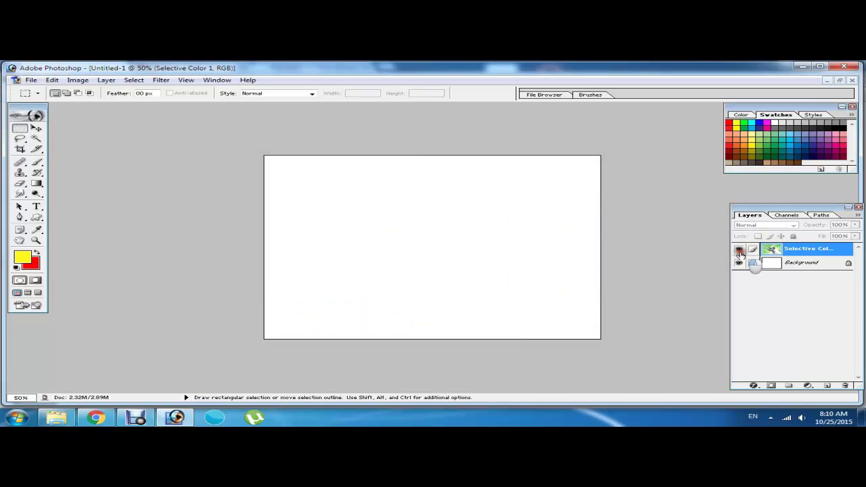
{"action": "left_click", "coordinate": [739, 249]}
{"action": "key", "text": "ctrl+plus"}
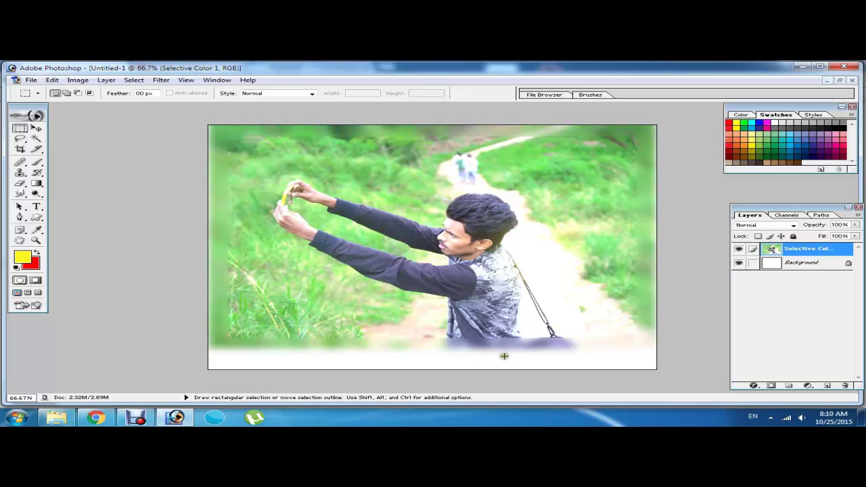
{"action": "key", "text": "t"}
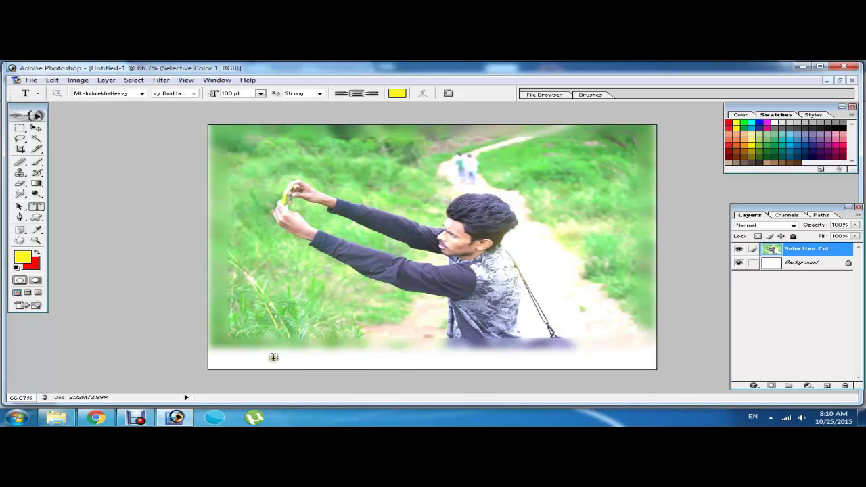
Place a text insertion point in the white strip under the photo at 9 pt font size
{"action": "left_click", "coordinate": [275, 356]}
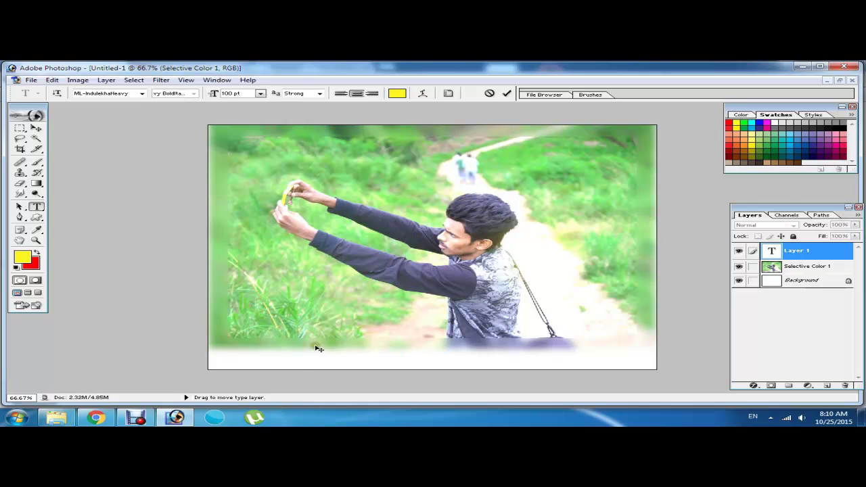
{"action": "left_click", "coordinate": [260, 93]}
{"action": "left_click", "coordinate": [264, 155]}
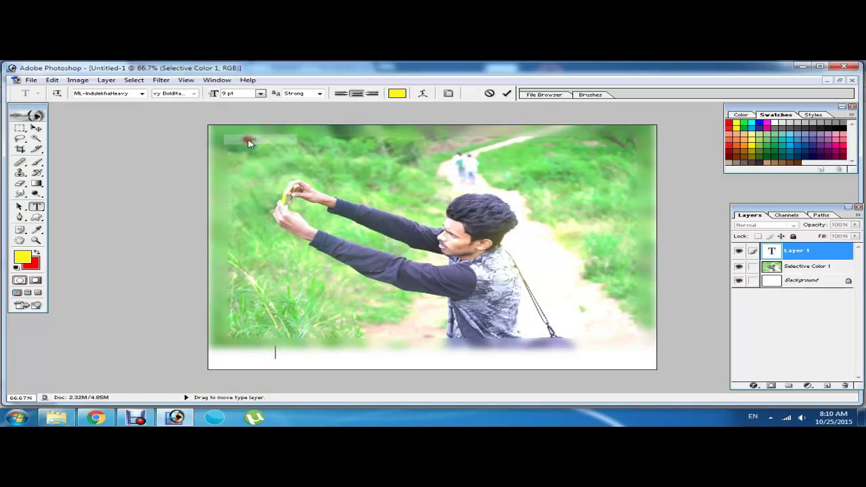